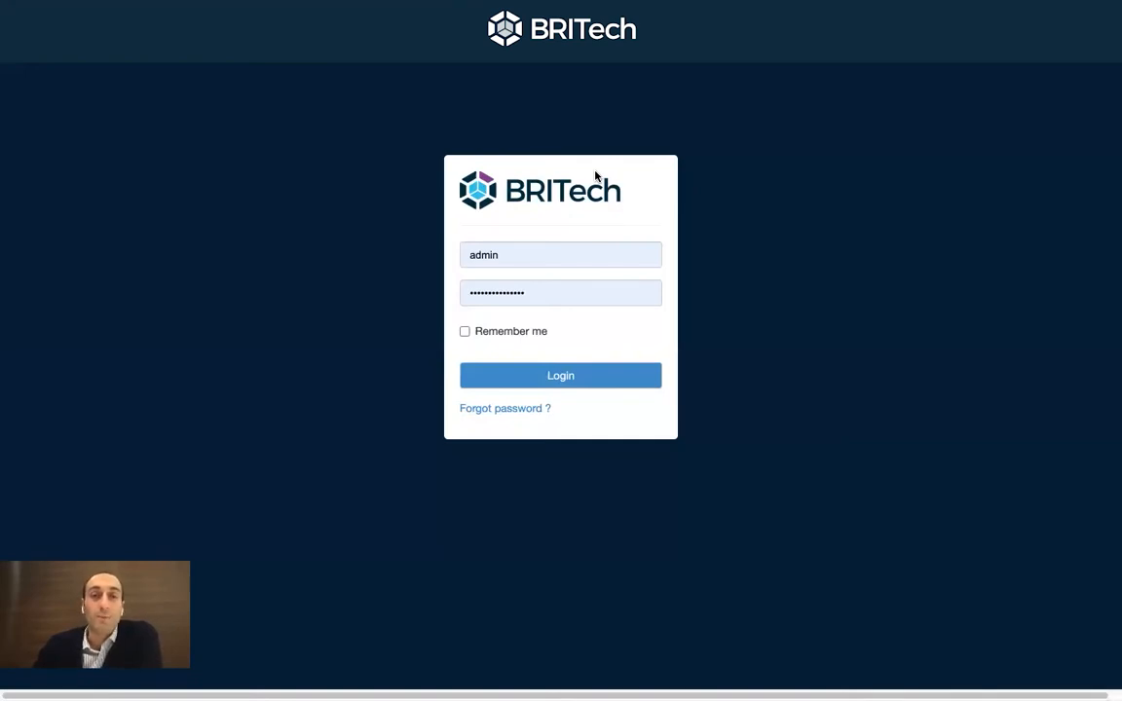
Log in with the prefilled admin credentials.
{"action": "left_click", "coordinate": [559, 376]}
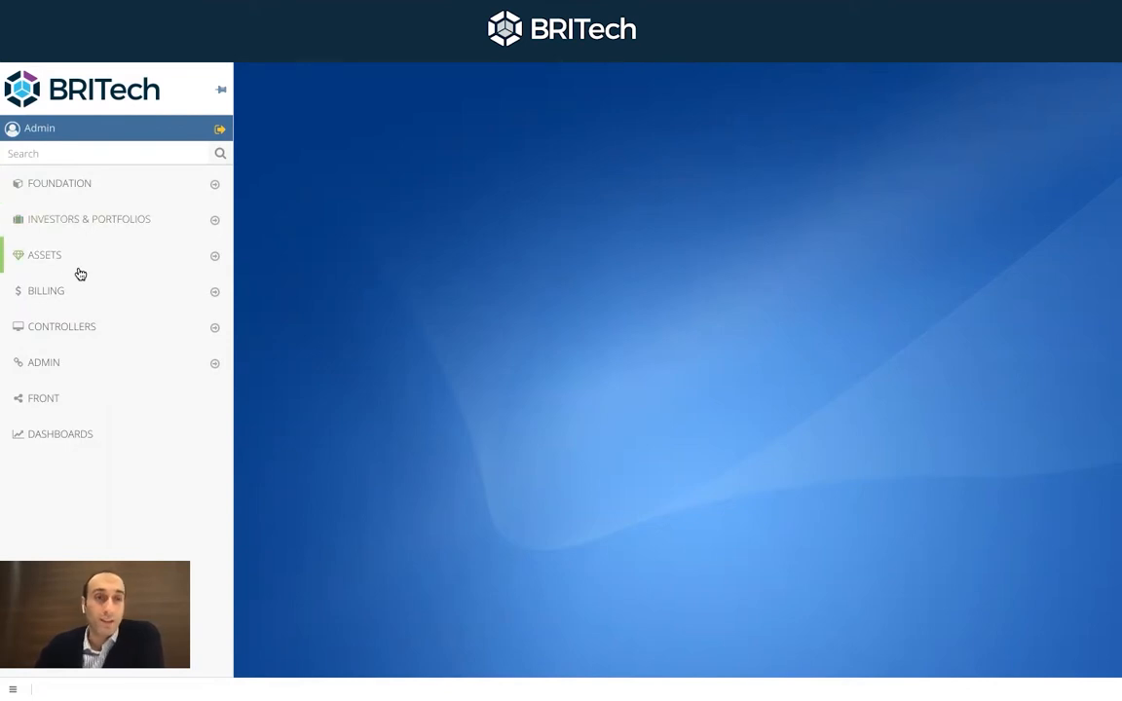
{"action": "left_click", "coordinate": [87, 183]}
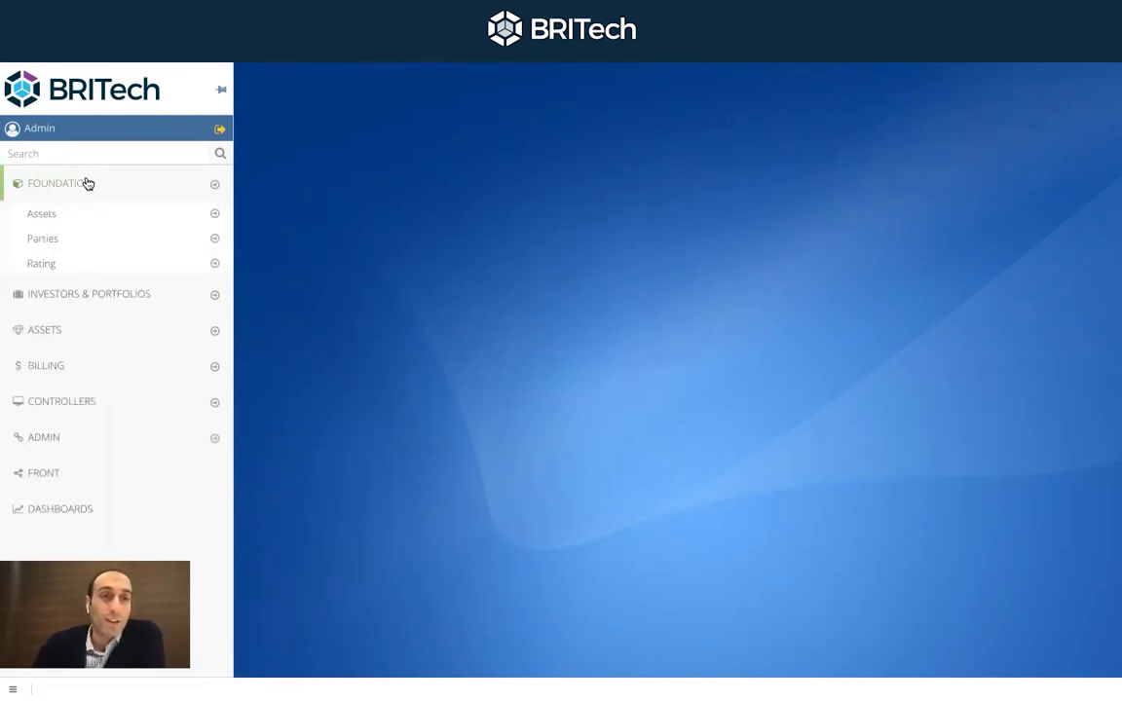
{"action": "left_click", "coordinate": [49, 297]}
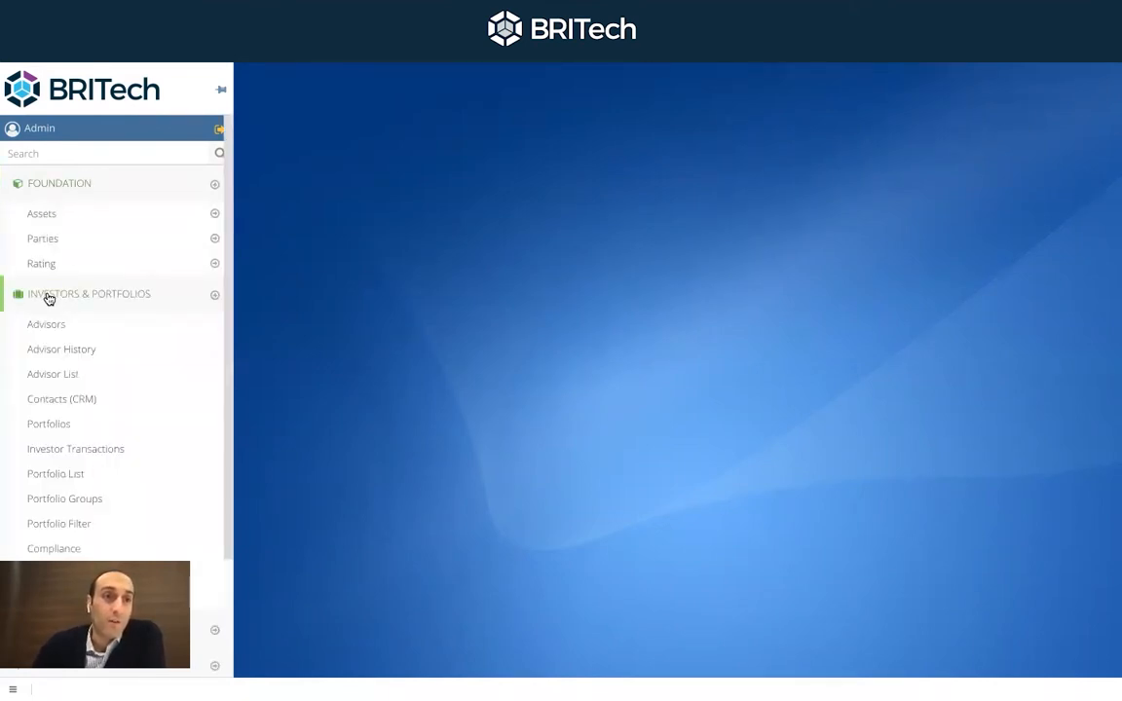
{"action": "left_click", "coordinate": [49, 297]}
{"action": "left_click", "coordinate": [92, 186]}
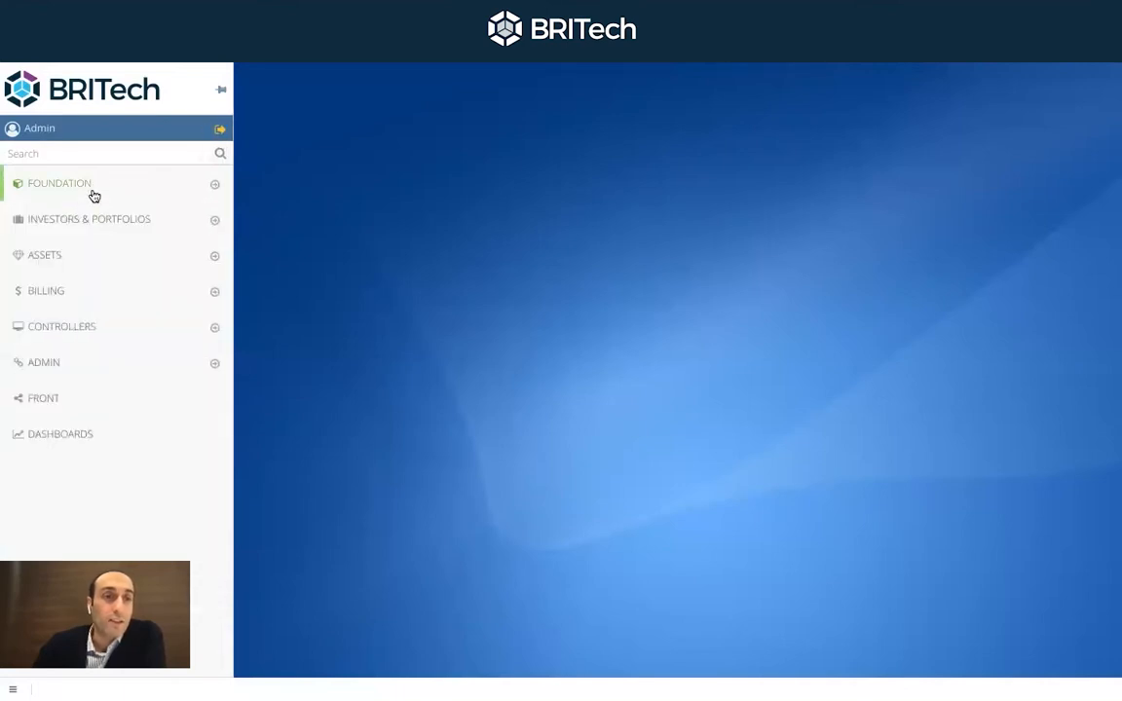
{"action": "left_click", "coordinate": [44, 329]}
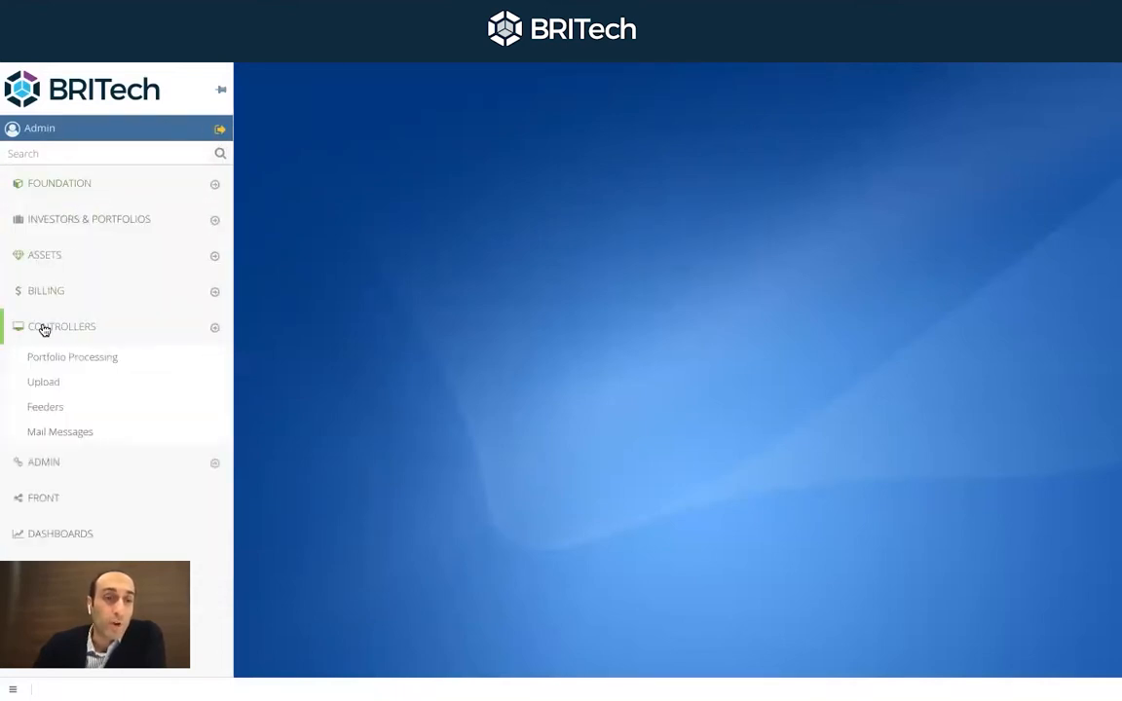
{"action": "left_click", "coordinate": [44, 329]}
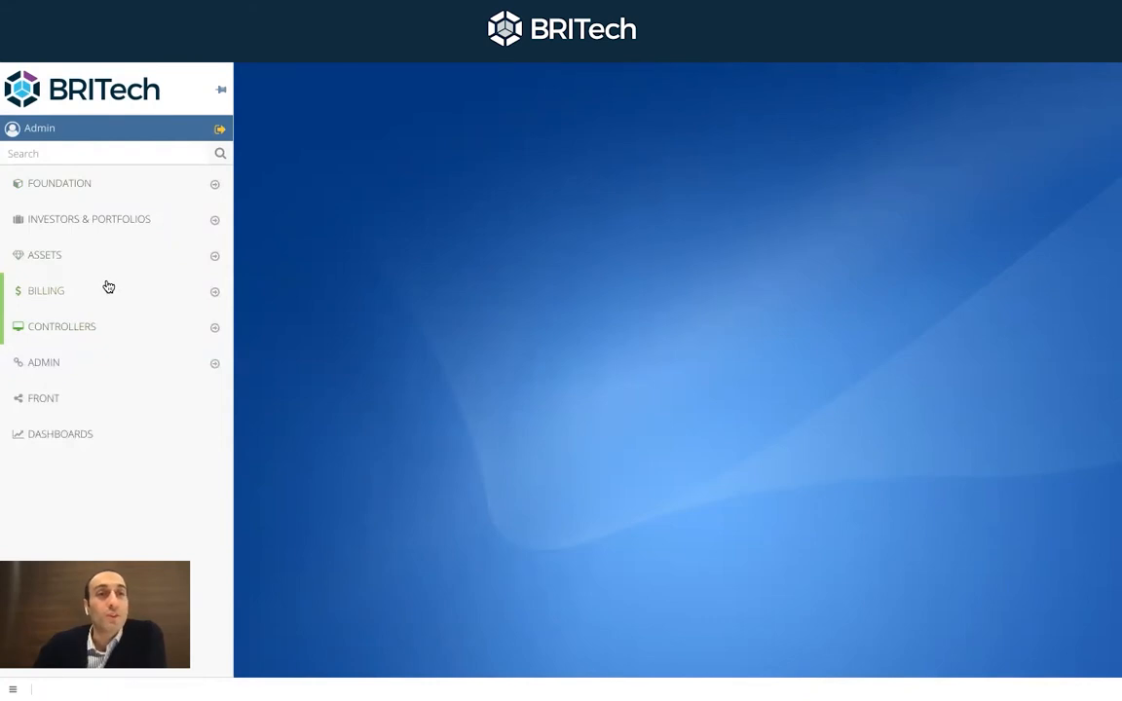
Go to the dashboards module and create a new, empty dashboard.
{"action": "left_click", "coordinate": [61, 440]}
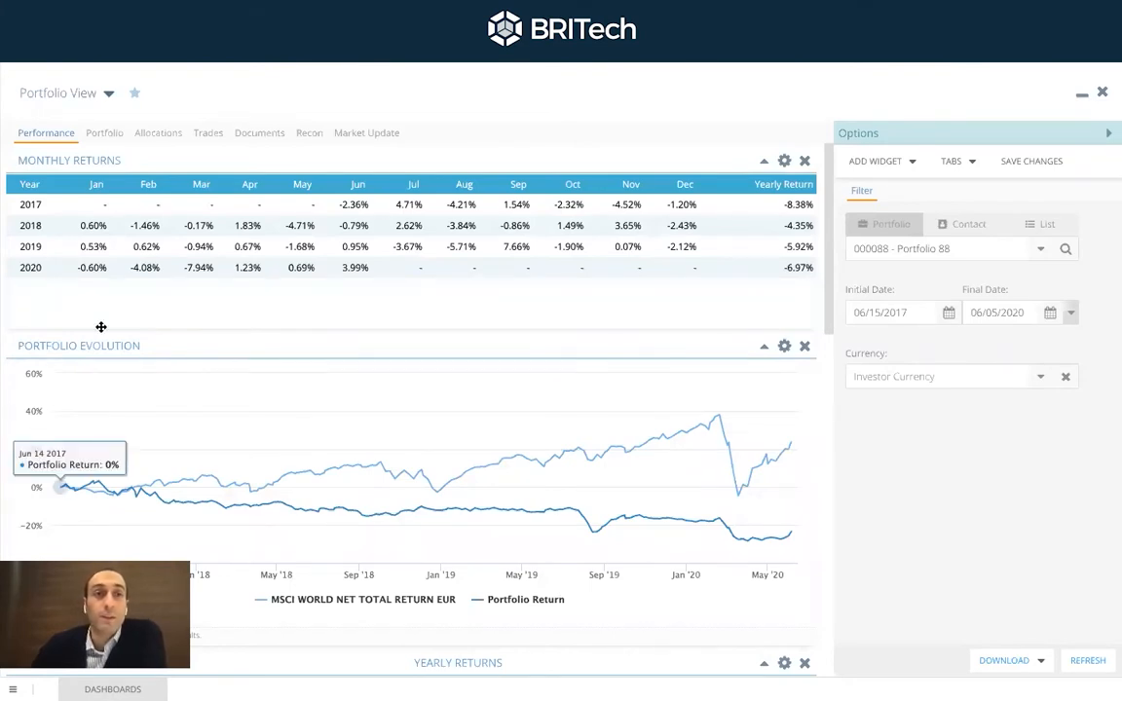
{"action": "left_click", "coordinate": [108, 95]}
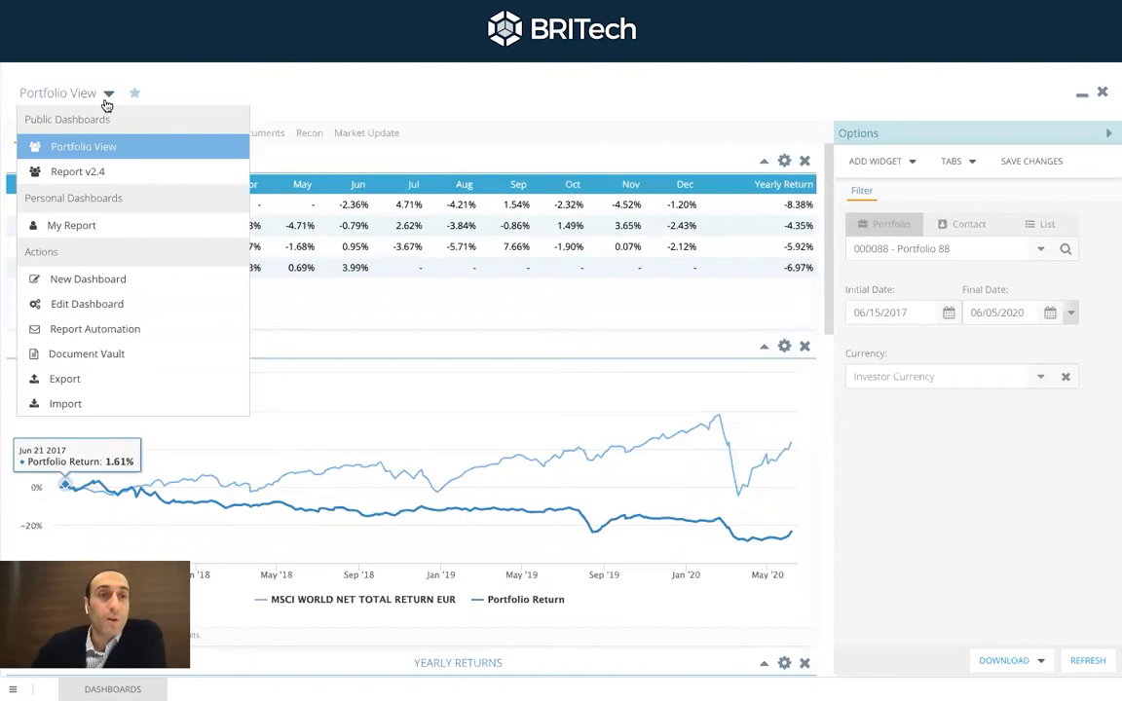
{"action": "left_click", "coordinate": [92, 280]}
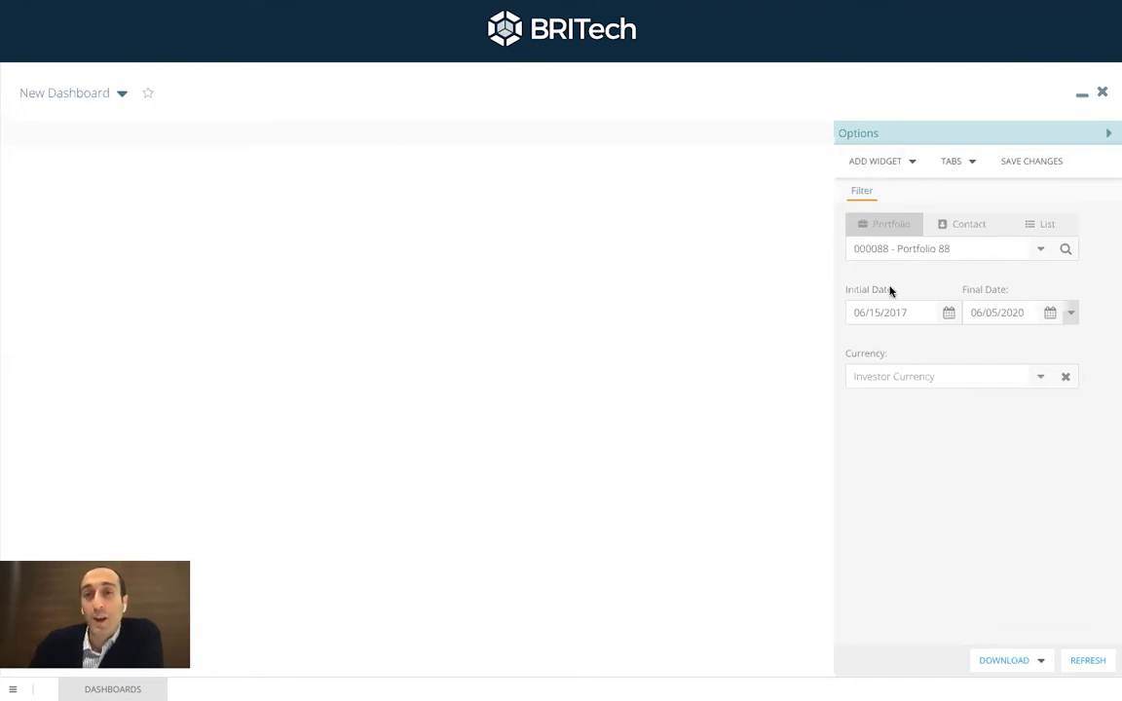
Examine the widgets available for the dashboard, including those in the Allocation, Evolution, Front and Holdings groups.
{"action": "left_click", "coordinate": [906, 173]}
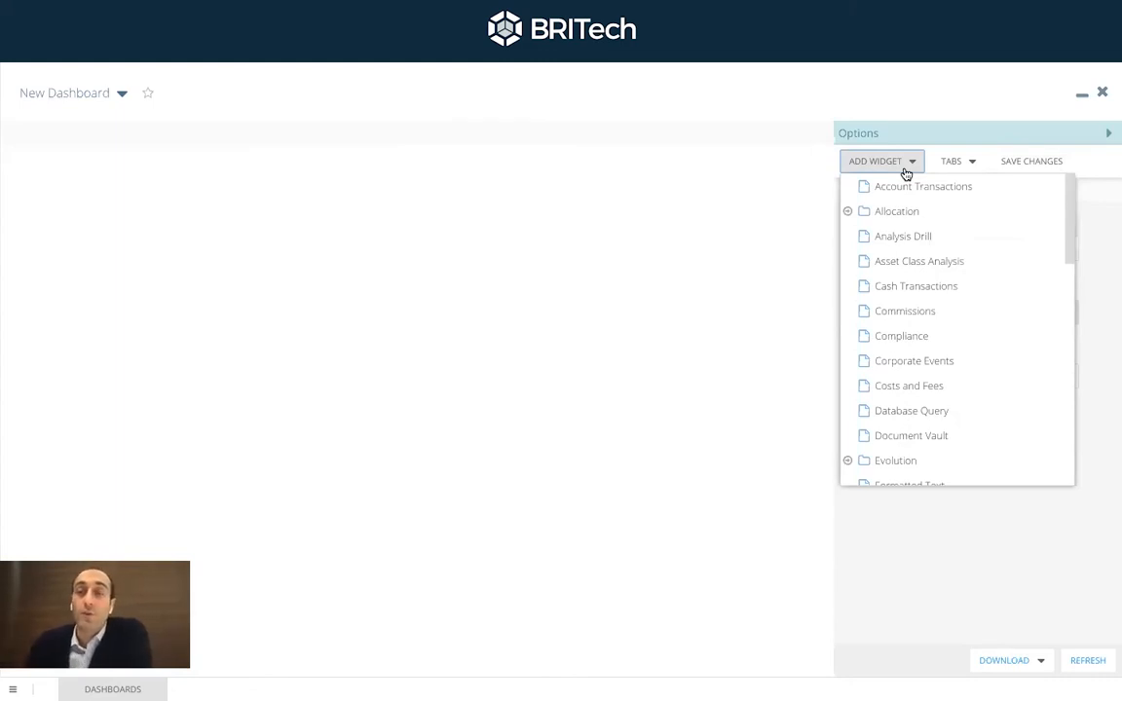
{"action": "left_click", "coordinate": [848, 212]}
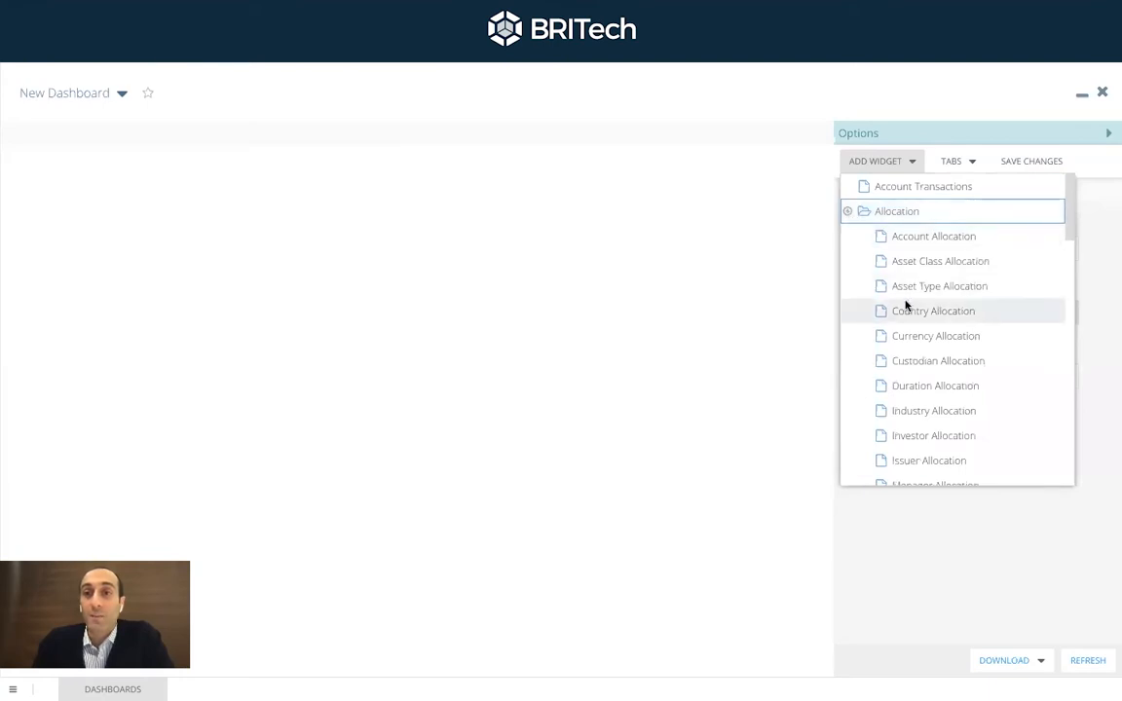
{"action": "scroll", "coordinate": [906, 305], "scroll_direction": "down", "scroll_amount": 5}
{"action": "scroll", "coordinate": [906, 305], "scroll_direction": "down", "scroll_amount": 3}
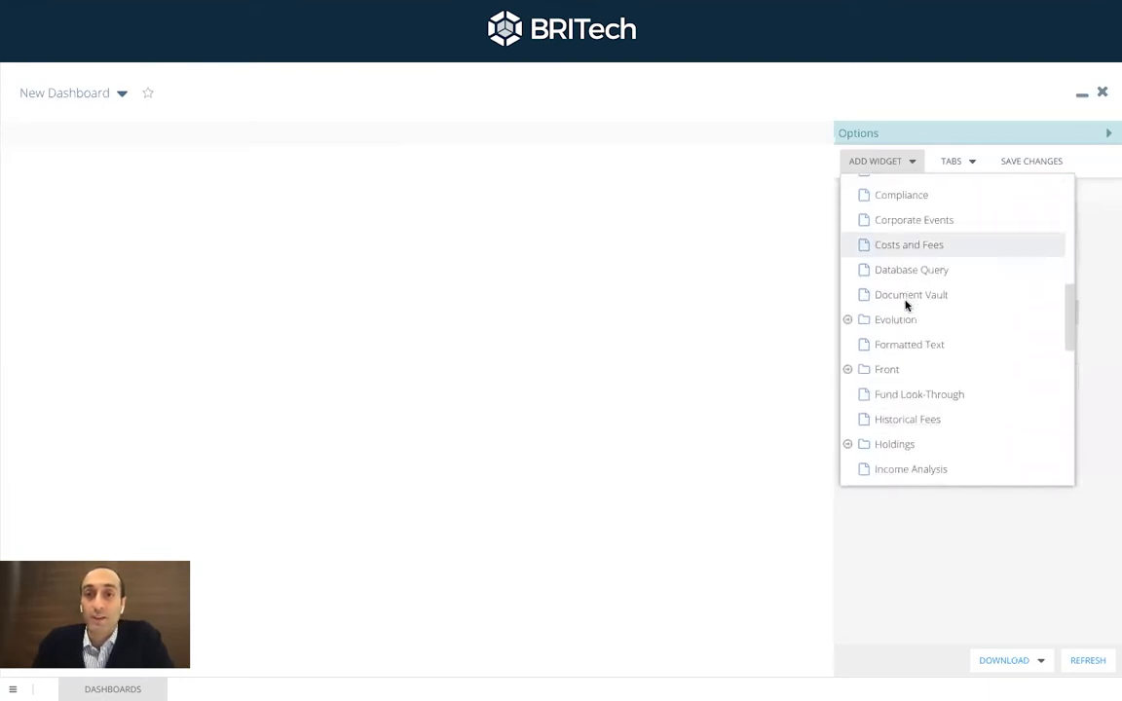
{"action": "left_click", "coordinate": [847, 311]}
{"action": "scroll", "coordinate": [861, 385], "scroll_direction": "down", "scroll_amount": 1}
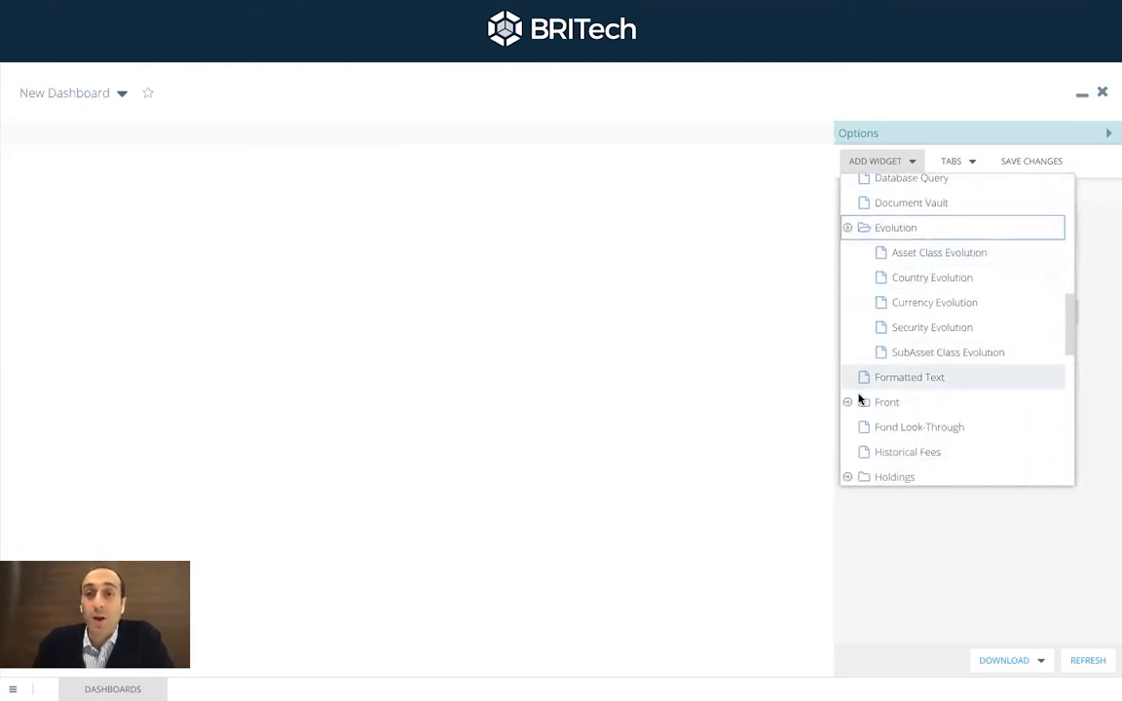
{"action": "left_click", "coordinate": [849, 402]}
{"action": "scroll", "coordinate": [866, 407], "scroll_direction": "down", "scroll_amount": 1}
{"action": "scroll", "coordinate": [882, 413], "scroll_direction": "down", "scroll_amount": 1}
{"action": "left_click", "coordinate": [845, 413]}
{"action": "left_click", "coordinate": [845, 413]}
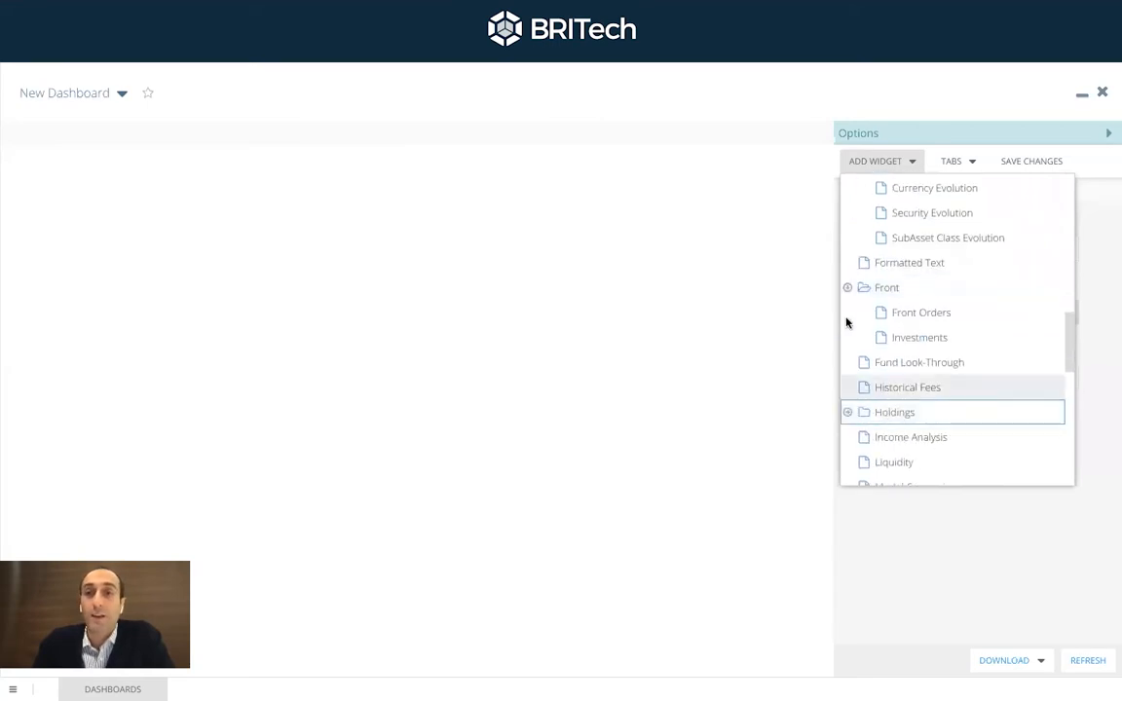
{"action": "left_click", "coordinate": [846, 288]}
{"action": "scroll", "coordinate": [846, 295], "scroll_direction": "up", "scroll_amount": 3}
{"action": "scroll", "coordinate": [846, 297], "scroll_direction": "up", "scroll_amount": 2}
{"action": "left_click", "coordinate": [846, 297]}
{"action": "scroll", "coordinate": [852, 341], "scroll_direction": "up", "scroll_amount": 10}
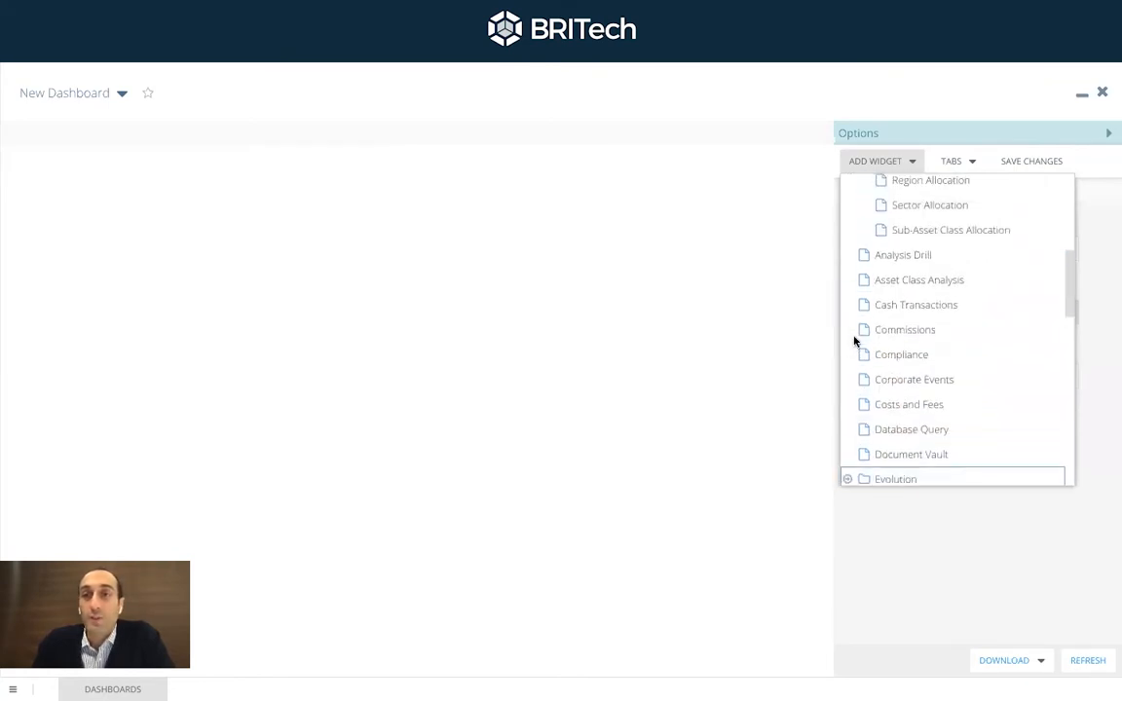
{"action": "left_click", "coordinate": [846, 214]}
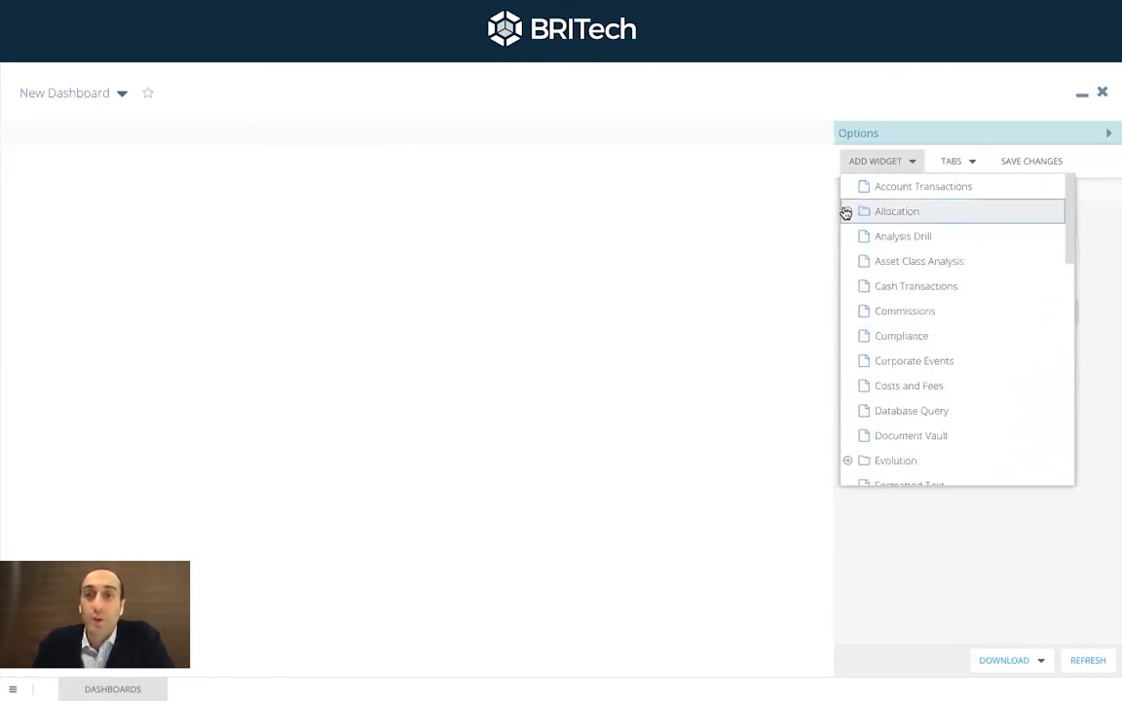
Add the Monthly Returns widget to the new dashboard.
{"action": "scroll", "coordinate": [901, 400], "scroll_direction": "down", "scroll_amount": 5}
{"action": "scroll", "coordinate": [901, 405], "scroll_direction": "down", "scroll_amount": 1}
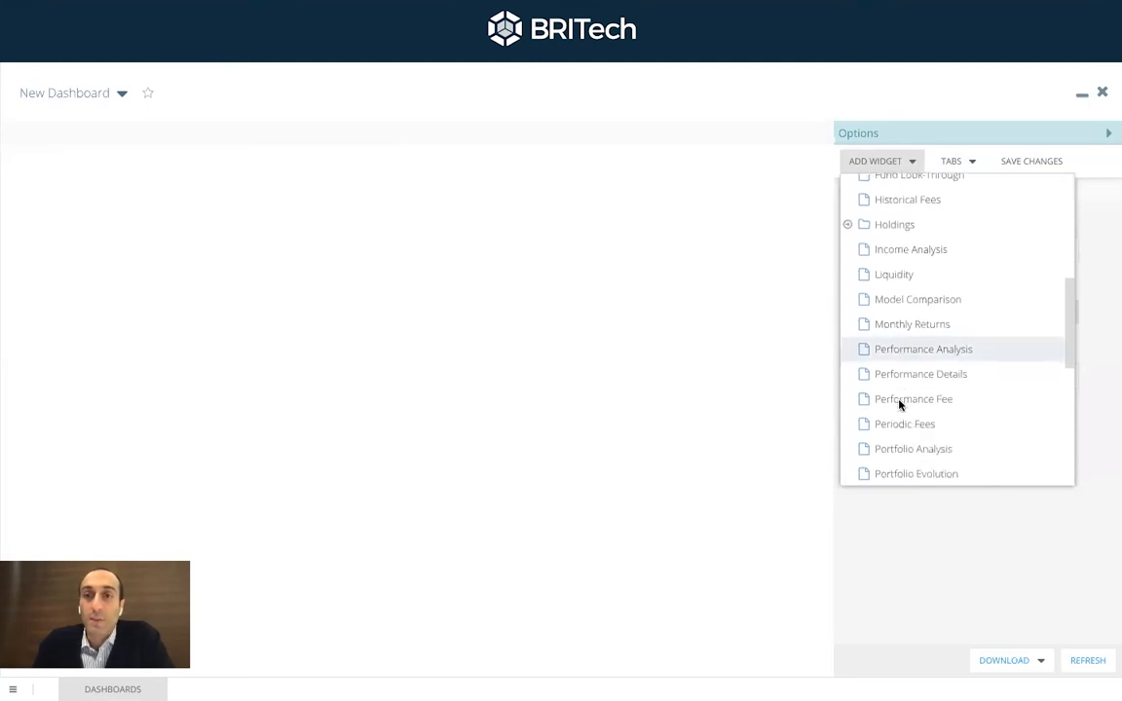
{"action": "left_click", "coordinate": [915, 324]}
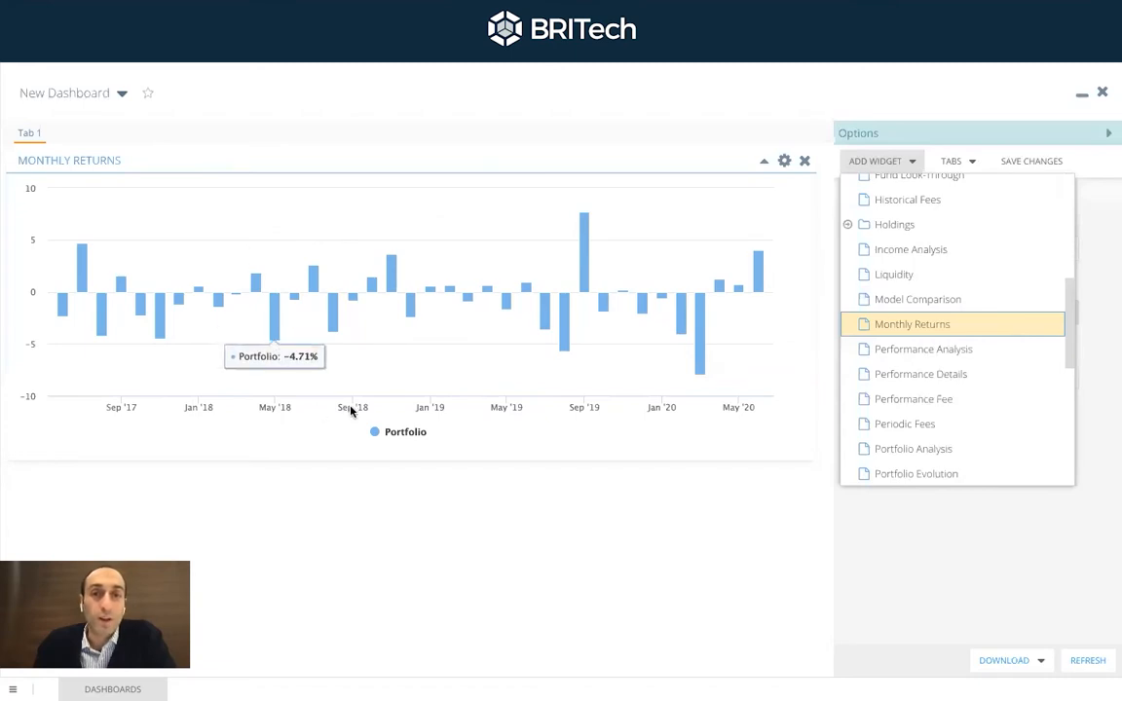
{"action": "left_click", "coordinate": [499, 513]}
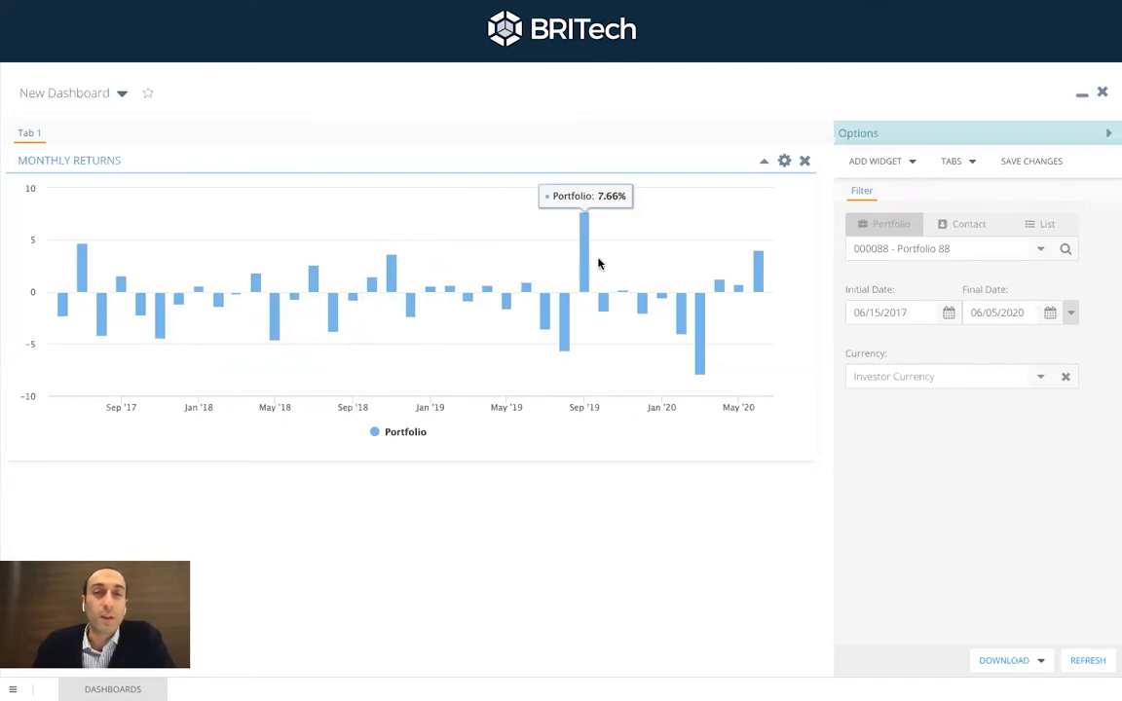
Set the Monthly Returns widget's type to Tabular, with Compute Benchmark and Compute Return Excess both set to Yes.
{"action": "left_click", "coordinate": [784, 162]}
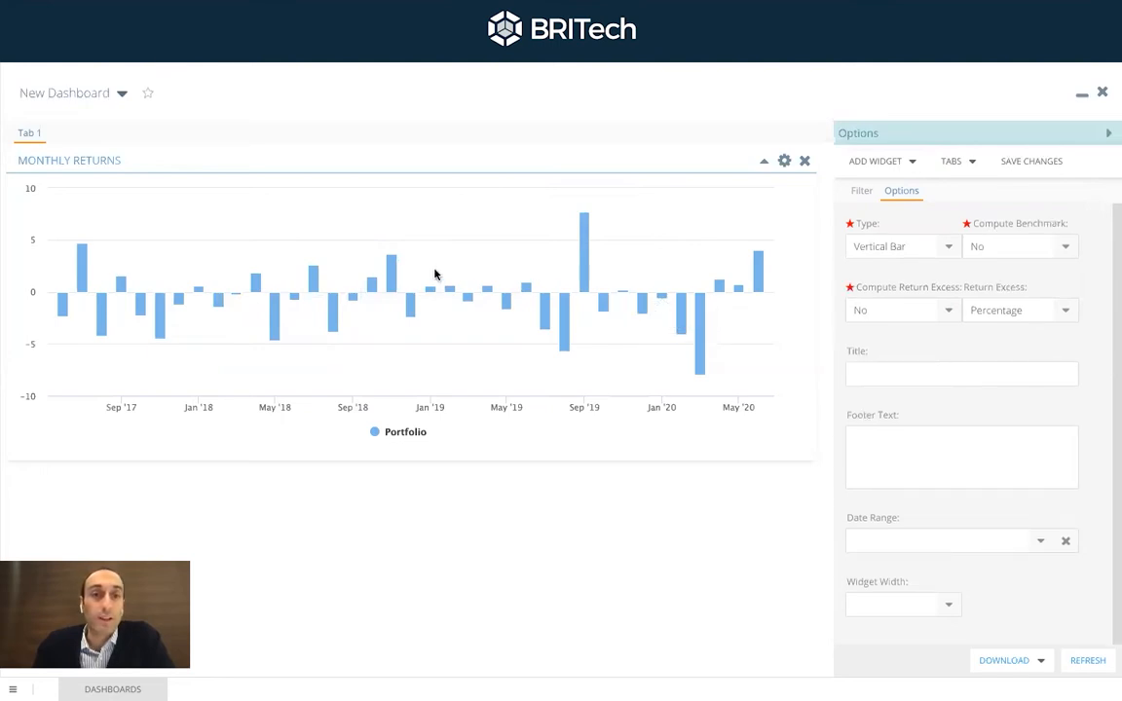
{"action": "left_click", "coordinate": [948, 250]}
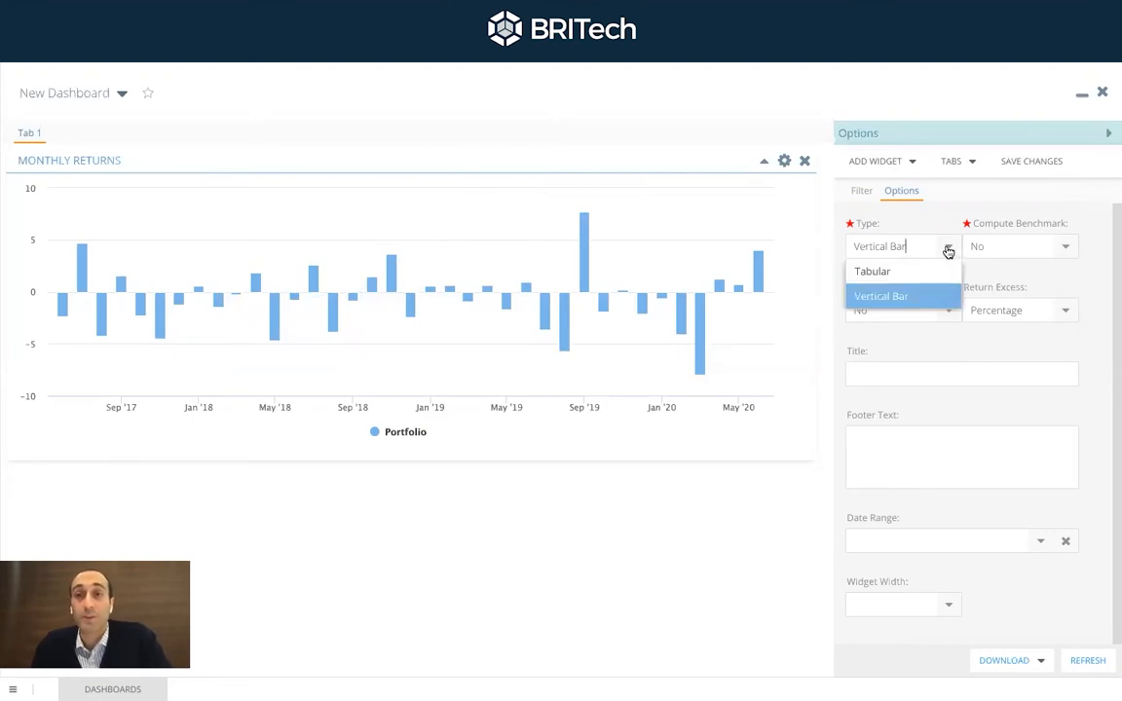
{"action": "left_click", "coordinate": [926, 269]}
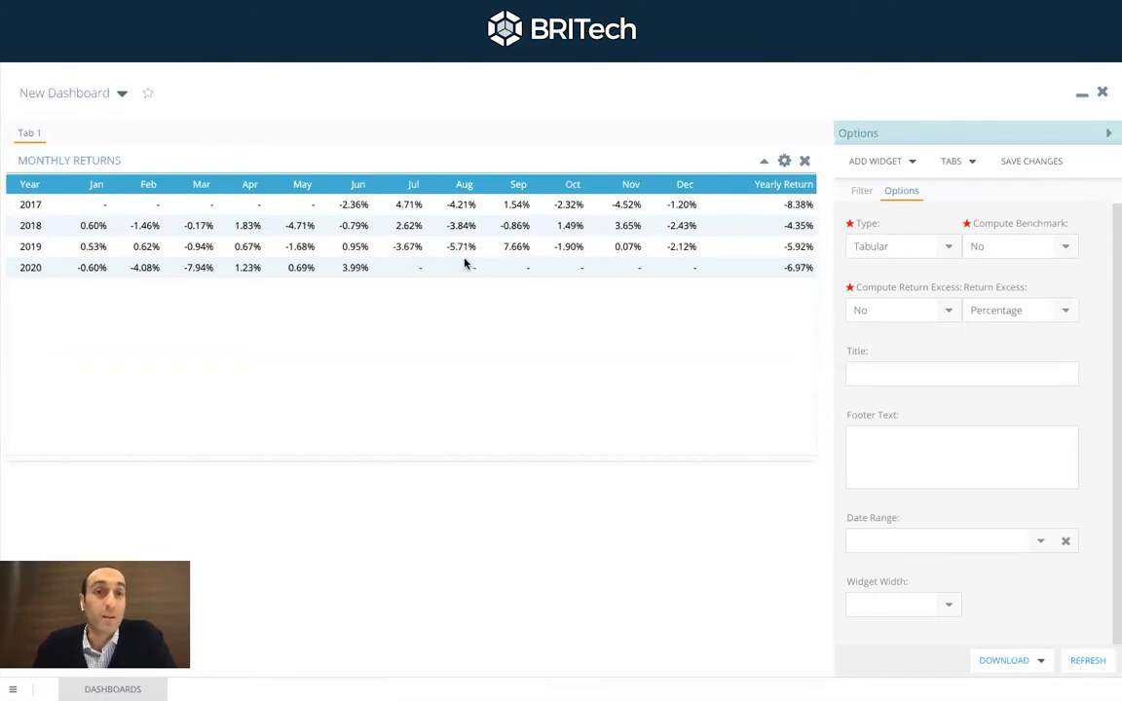
{"action": "left_click", "coordinate": [1067, 251]}
{"action": "left_click", "coordinate": [1051, 270]}
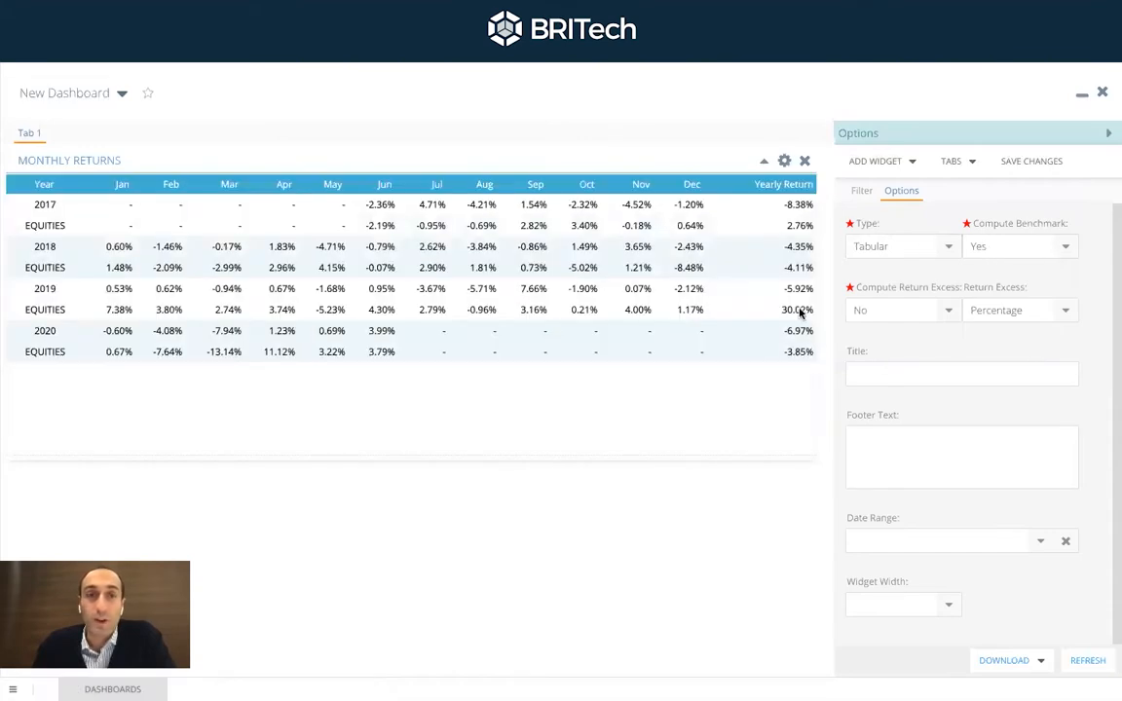
{"action": "left_click", "coordinate": [937, 312]}
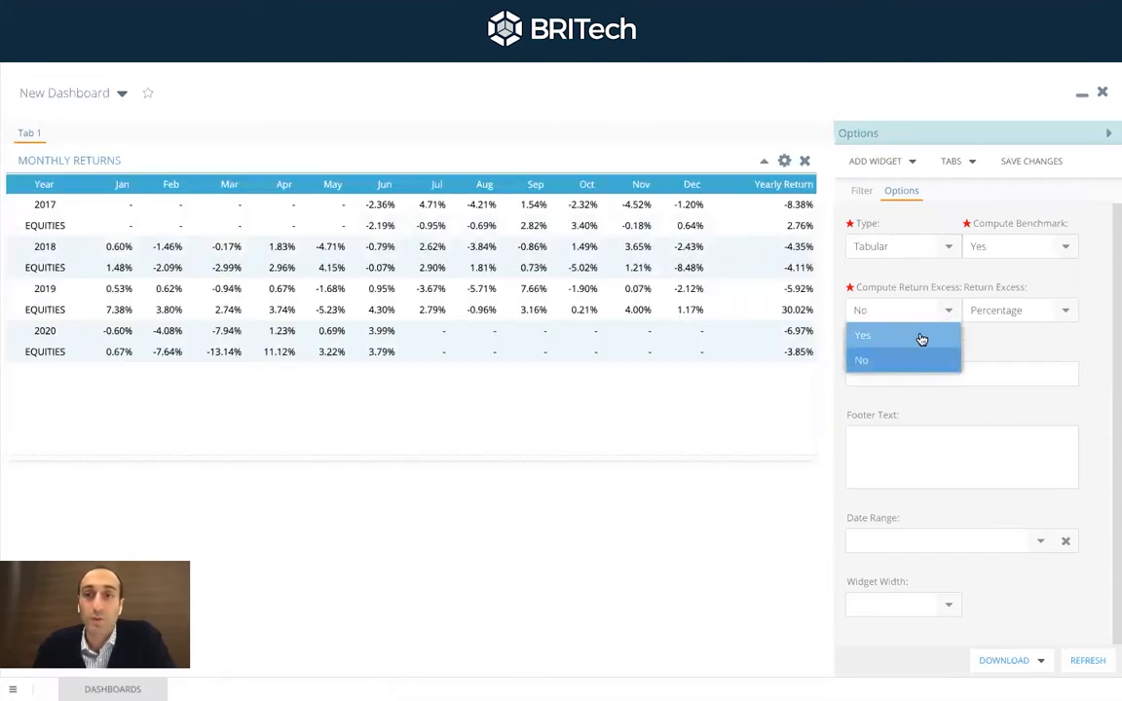
{"action": "left_click", "coordinate": [921, 337]}
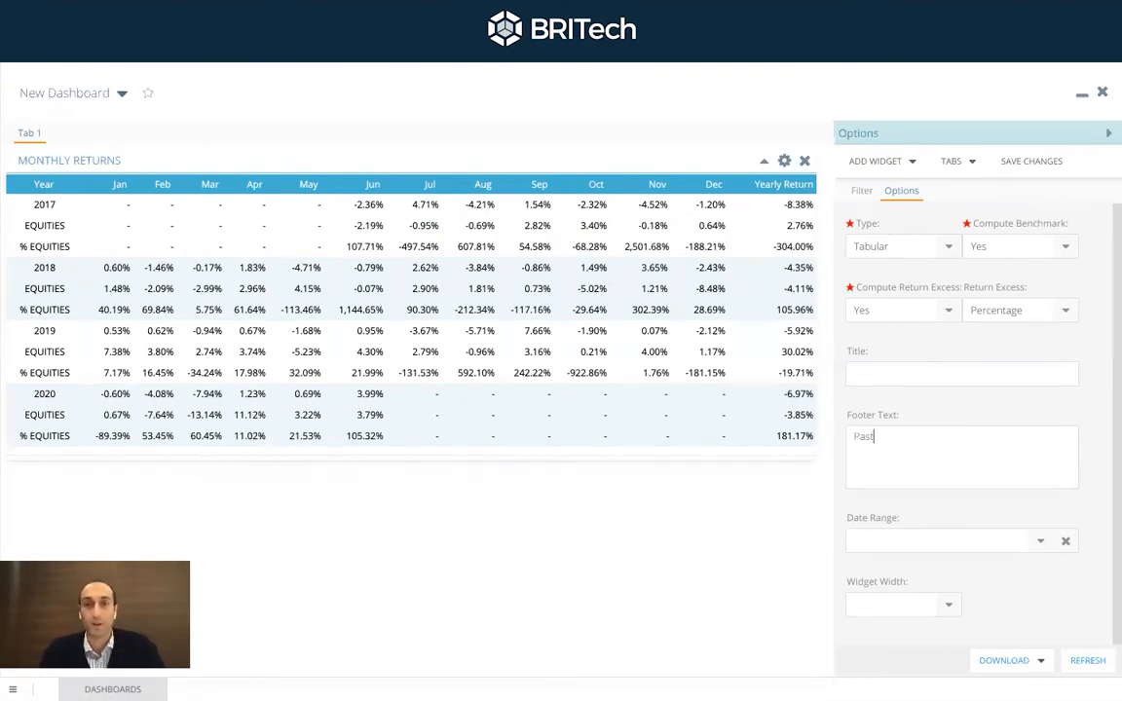
Give the Monthly Returns widget the footer text "Past performance is not a guarantee of future results.".
{"action": "type", "text": "formance is not a guarantee of future results."}
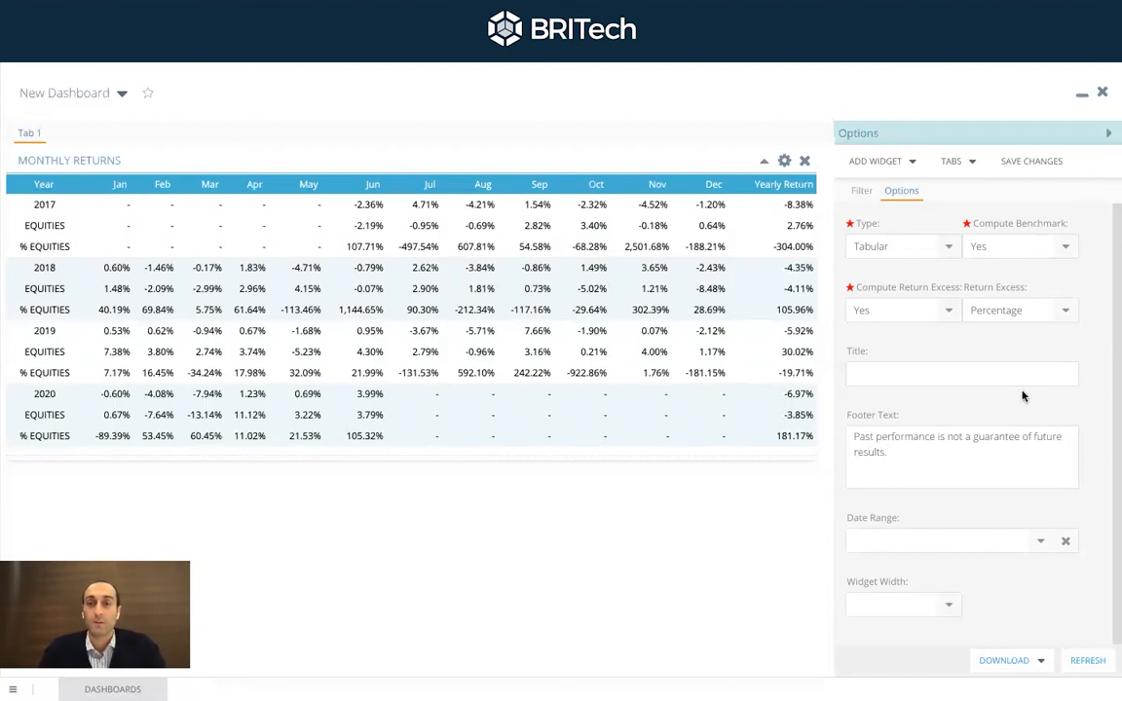
{"action": "left_click", "coordinate": [891, 604]}
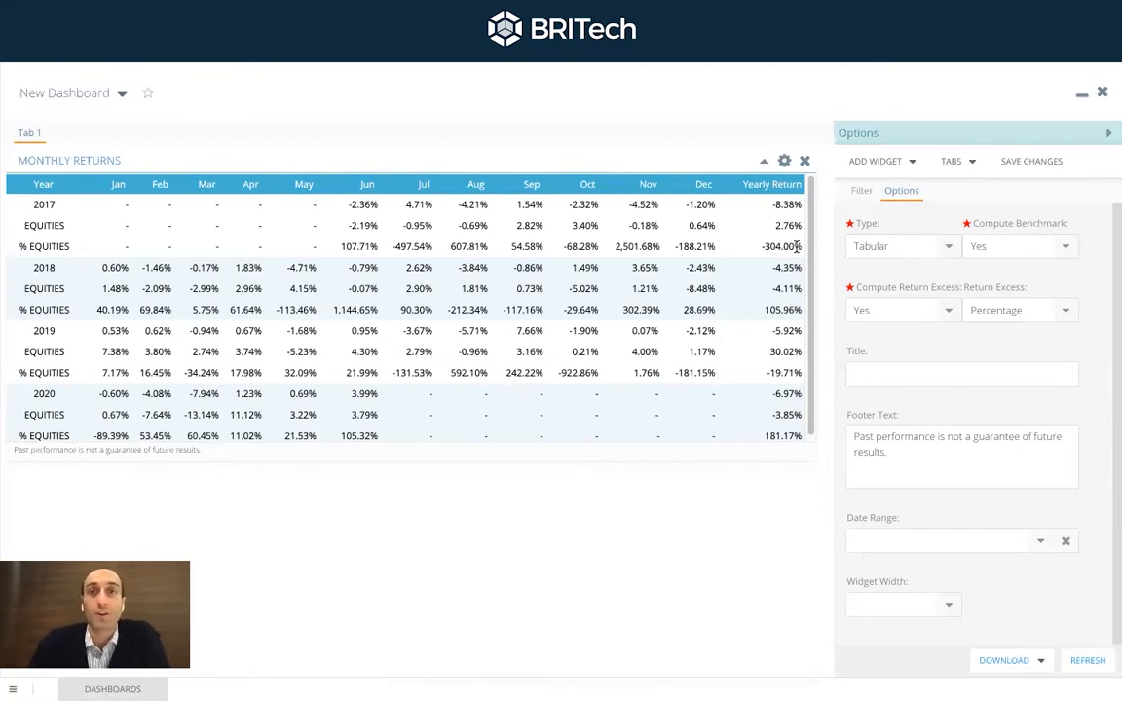
Add the Portfolio Evolution widget below the monthly returns table.
{"action": "left_click", "coordinate": [911, 162]}
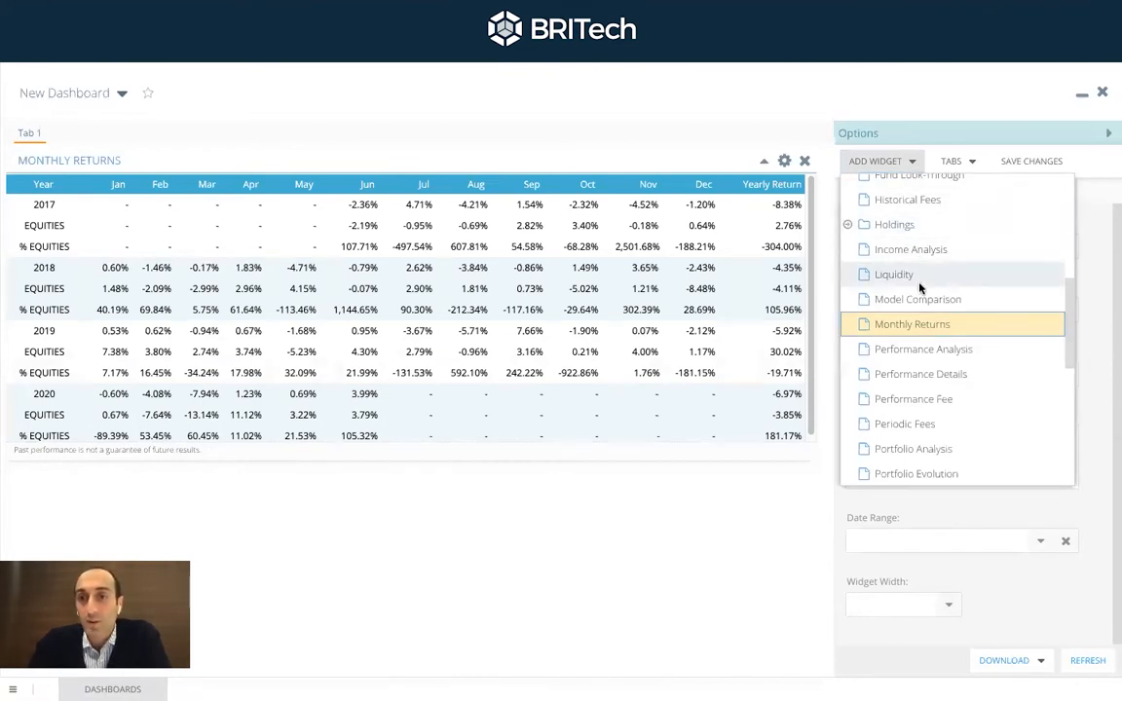
{"action": "scroll", "coordinate": [894, 384], "scroll_direction": "down", "scroll_amount": 3}
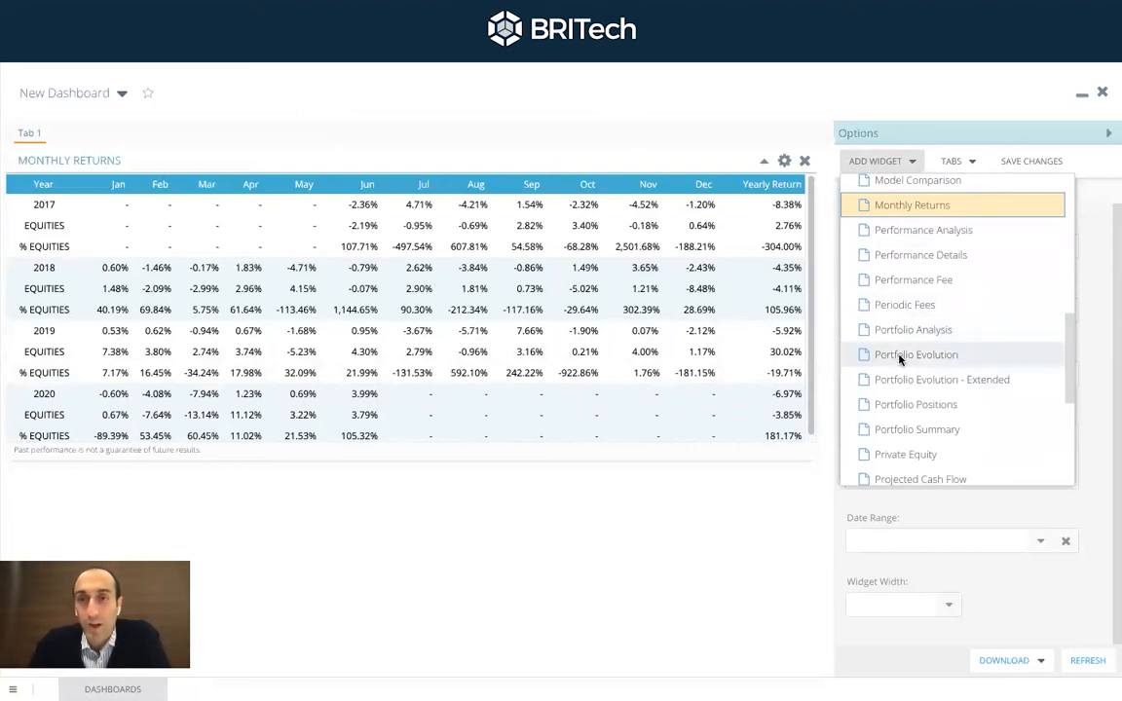
{"action": "left_click", "coordinate": [891, 357]}
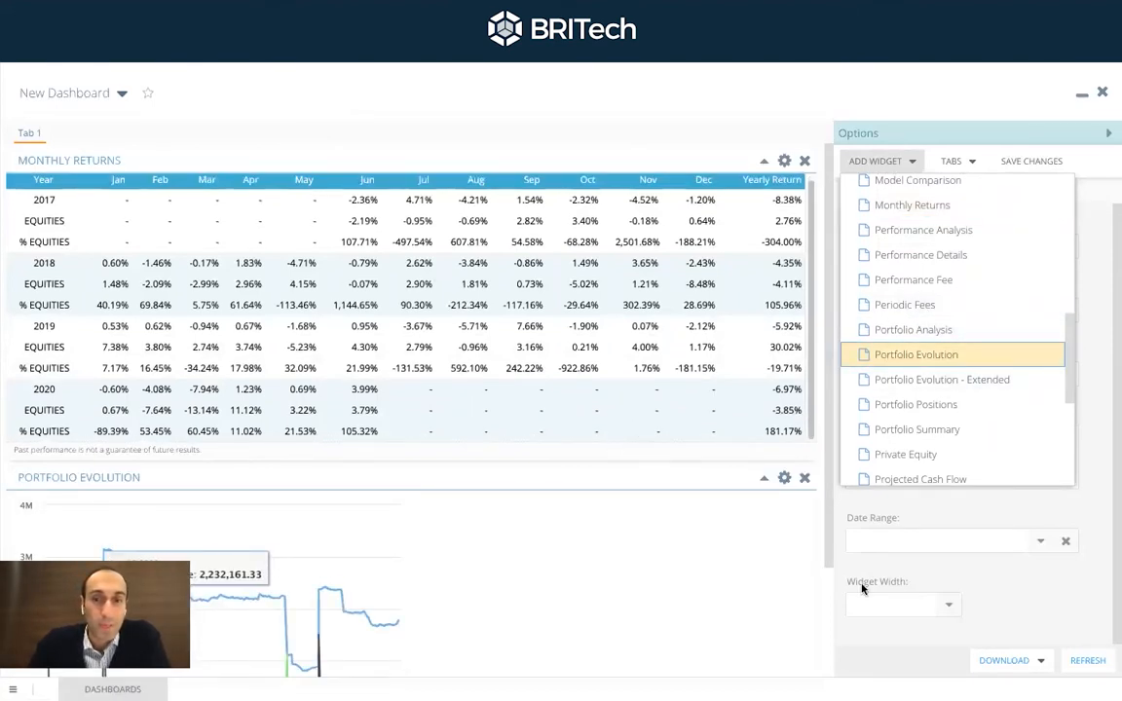
{"action": "scroll", "coordinate": [366, 614], "scroll_direction": "down", "scroll_amount": 3}
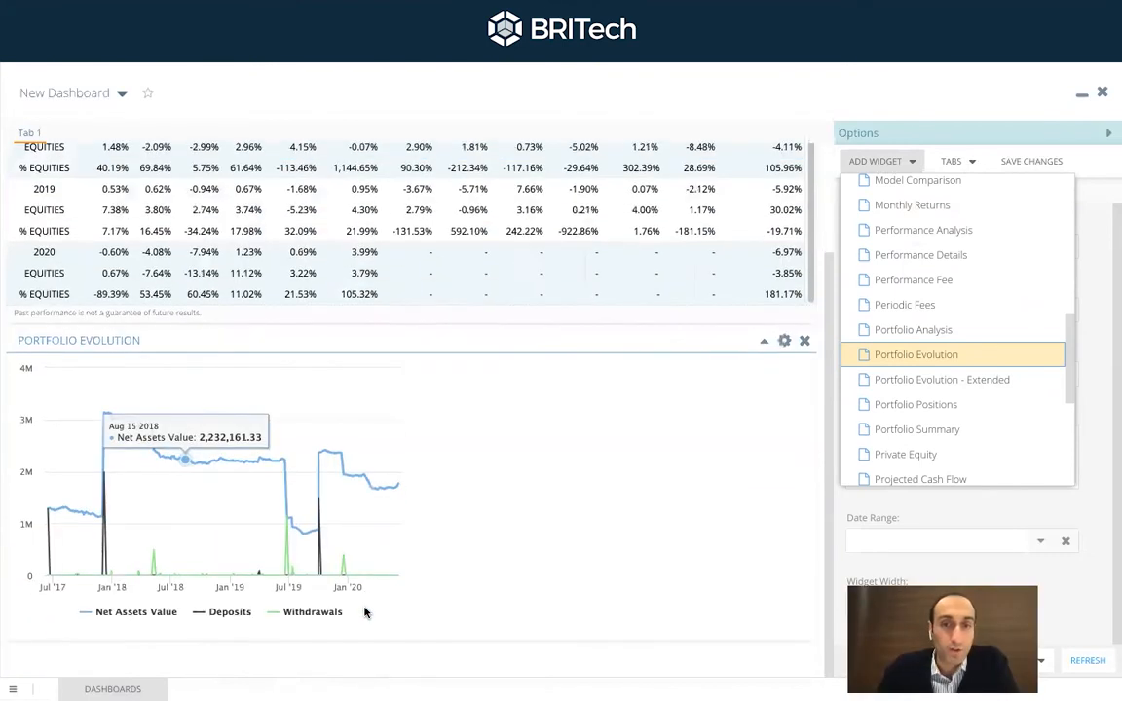
{"action": "left_click", "coordinate": [509, 500]}
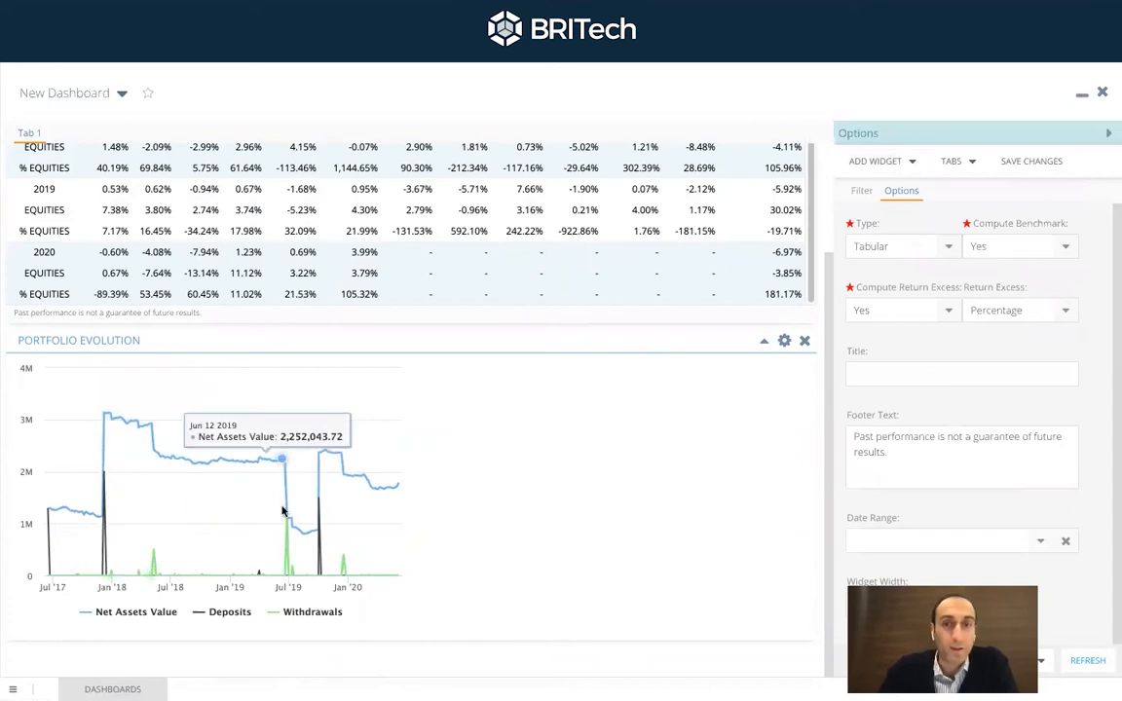
In the Portfolio Evolution report columns, replace Net Assets Value, Deposits and Withdrawals with Gross Return and Benchmark Return 1.
{"action": "left_click", "coordinate": [783, 341]}
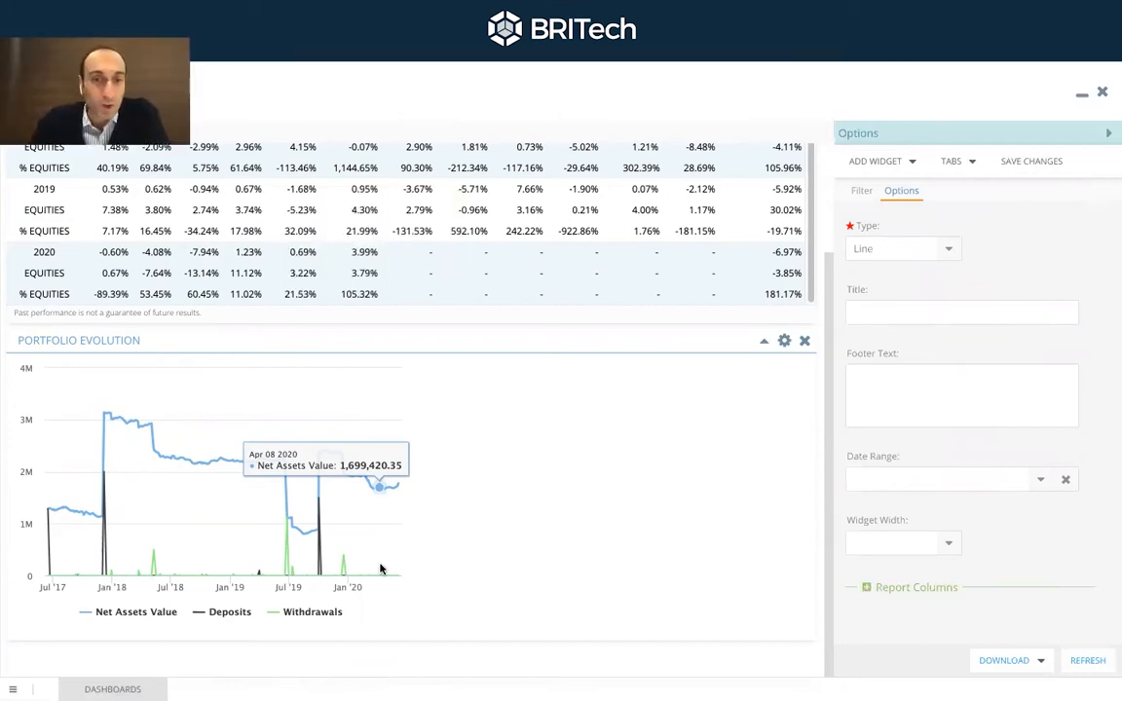
{"action": "left_click", "coordinate": [868, 589]}
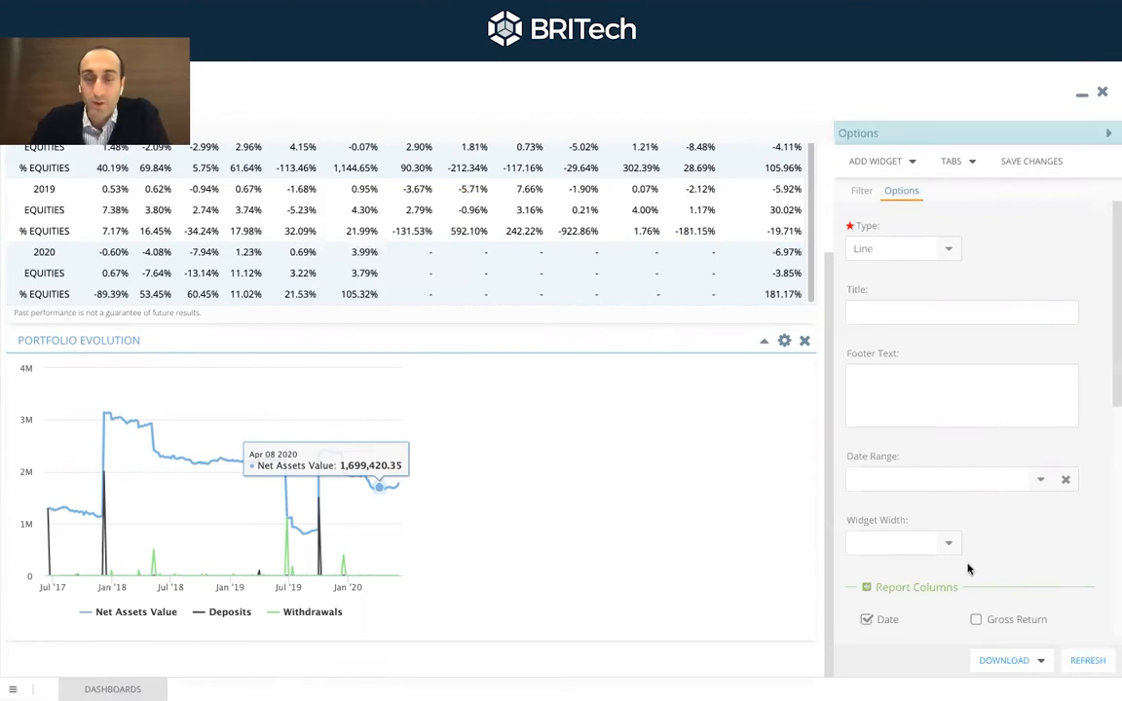
{"action": "scroll", "coordinate": [969, 569], "scroll_direction": "down", "scroll_amount": 3}
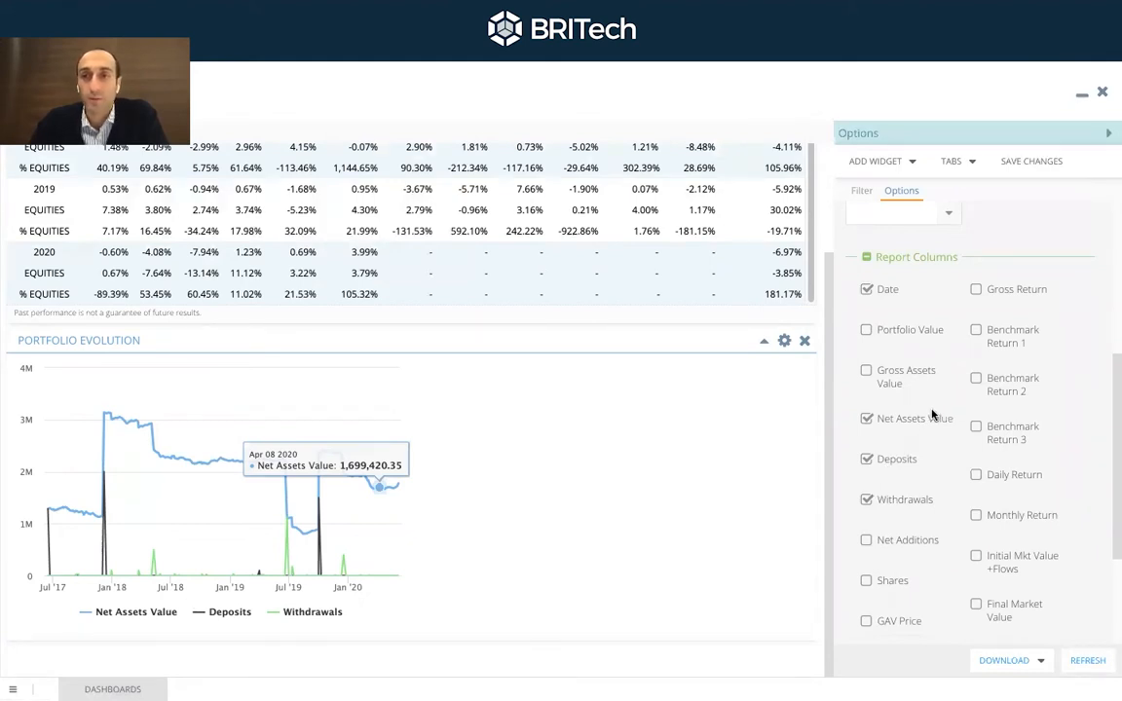
{"action": "left_click", "coordinate": [867, 419]}
{"action": "left_click", "coordinate": [865, 459]}
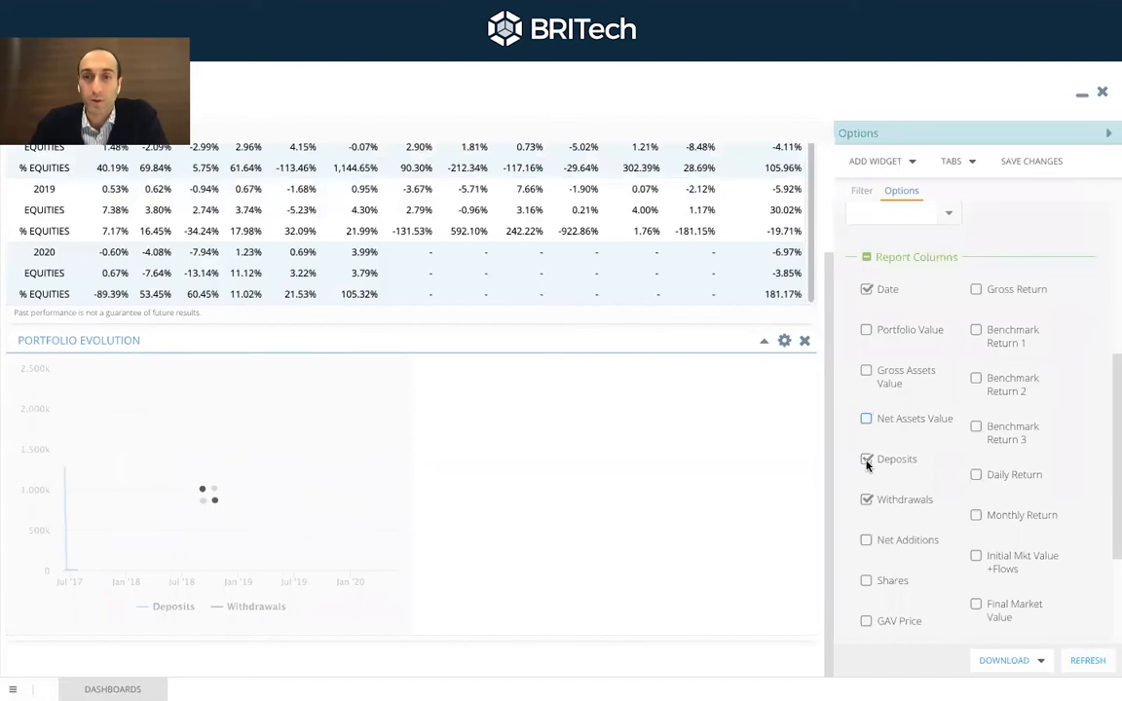
{"action": "left_click", "coordinate": [866, 501]}
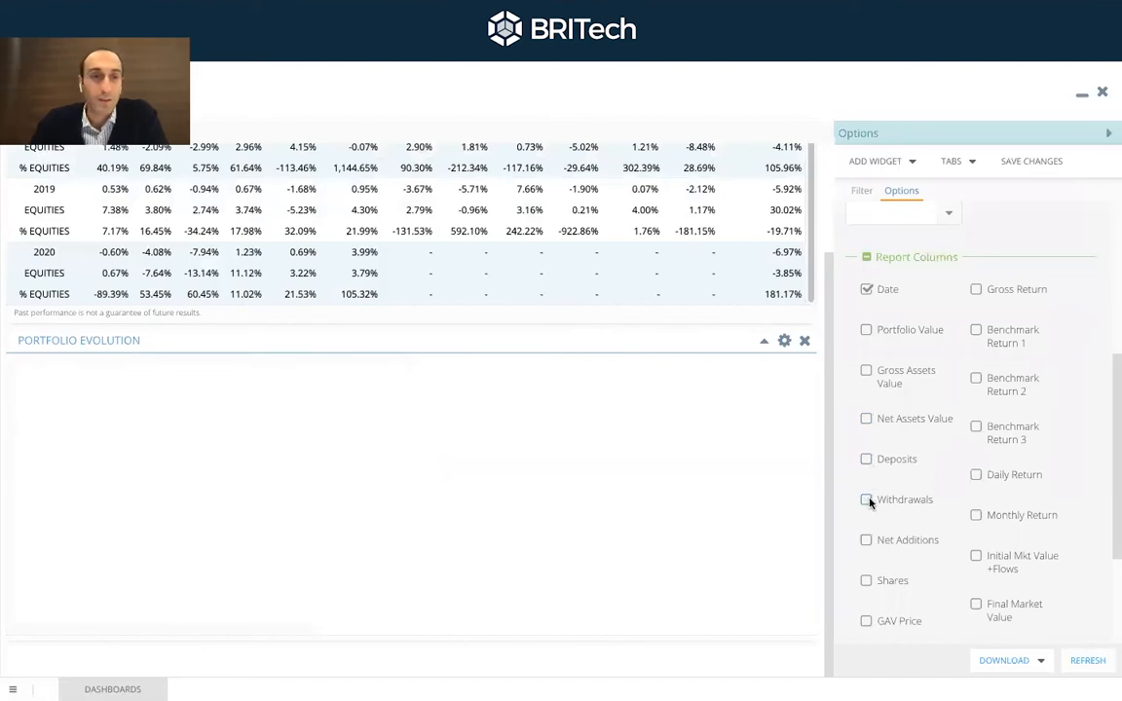
{"action": "left_click", "coordinate": [981, 292]}
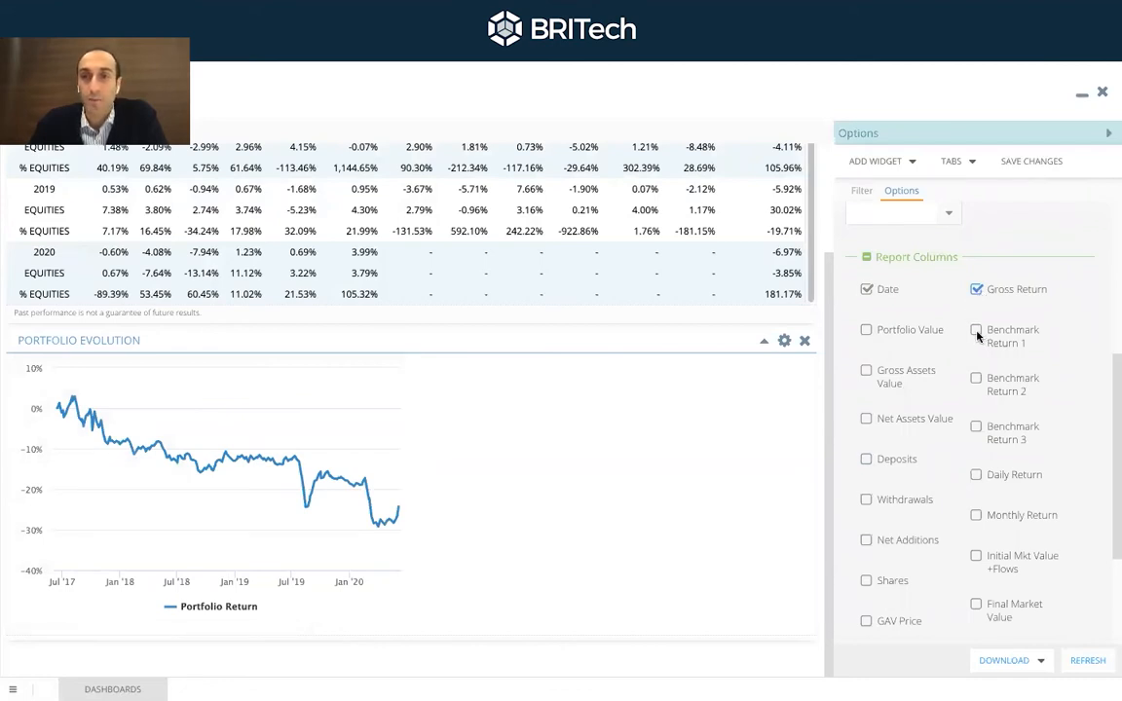
{"action": "left_click", "coordinate": [977, 332]}
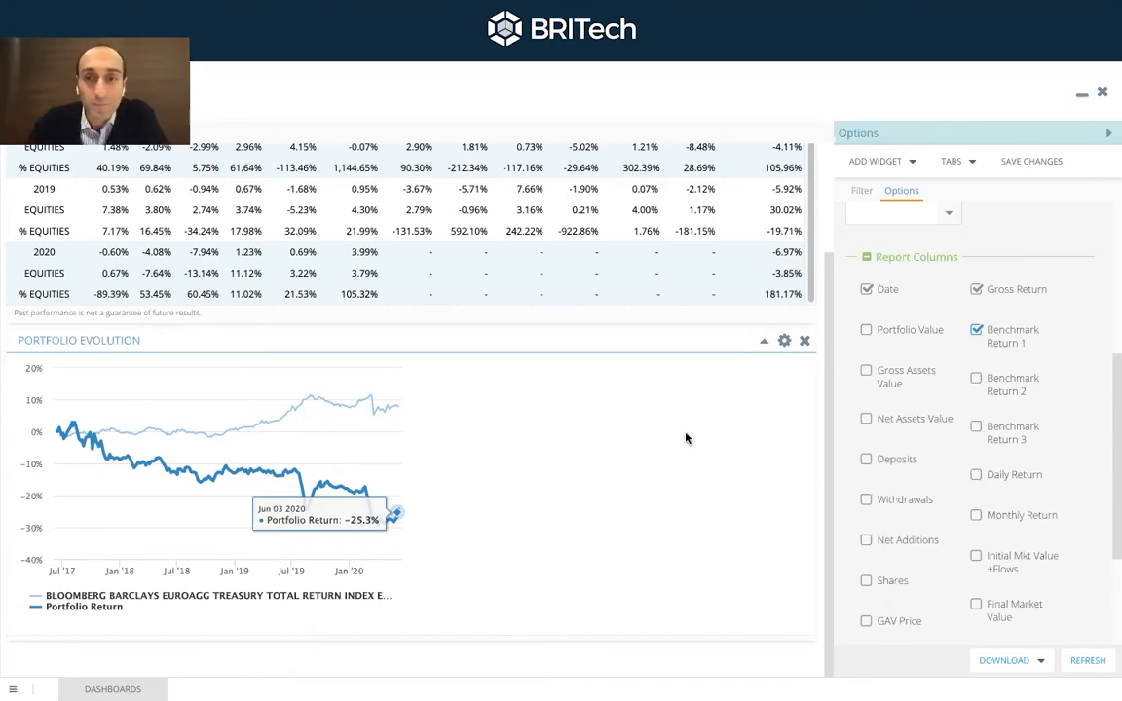
Set the Portfolio Evolution widget's width to 100%.
{"action": "scroll", "coordinate": [905, 365], "scroll_direction": "up", "scroll_amount": 5}
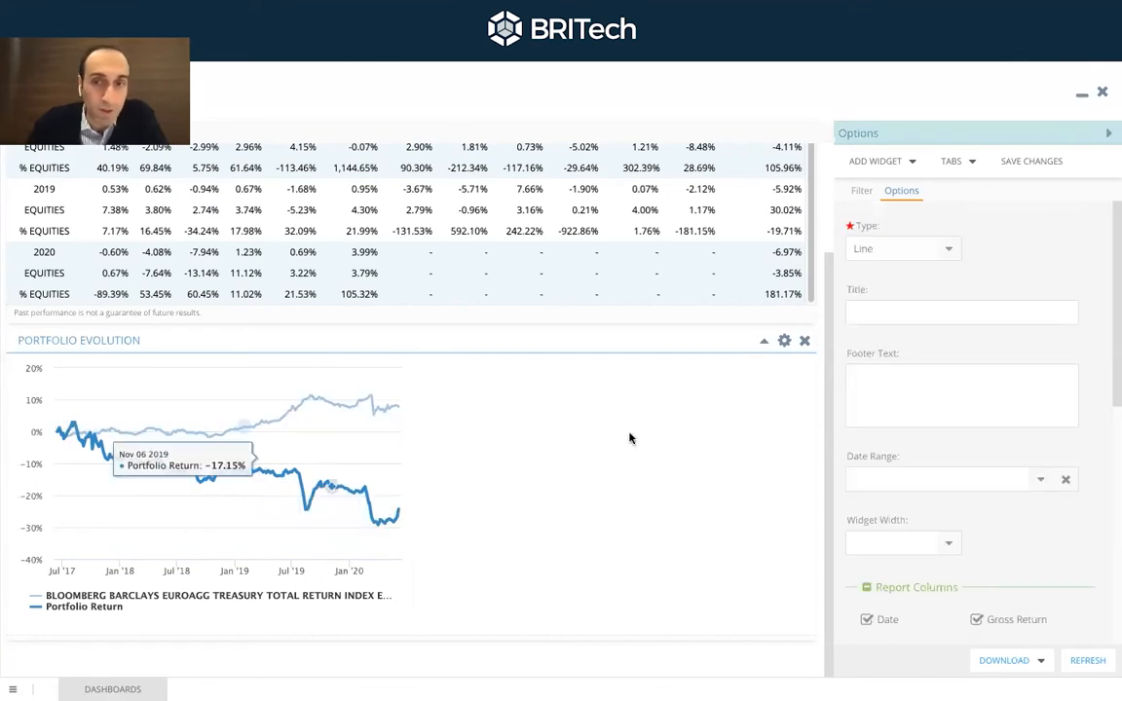
{"action": "left_click", "coordinate": [782, 341]}
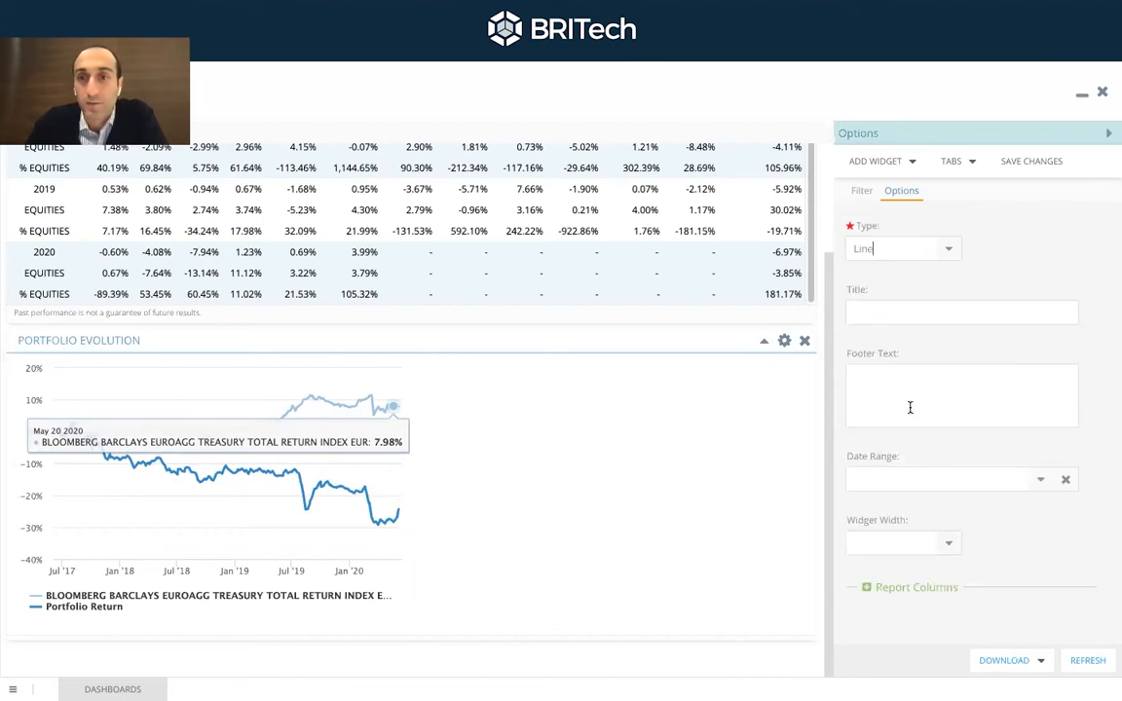
{"action": "left_click", "coordinate": [946, 547]}
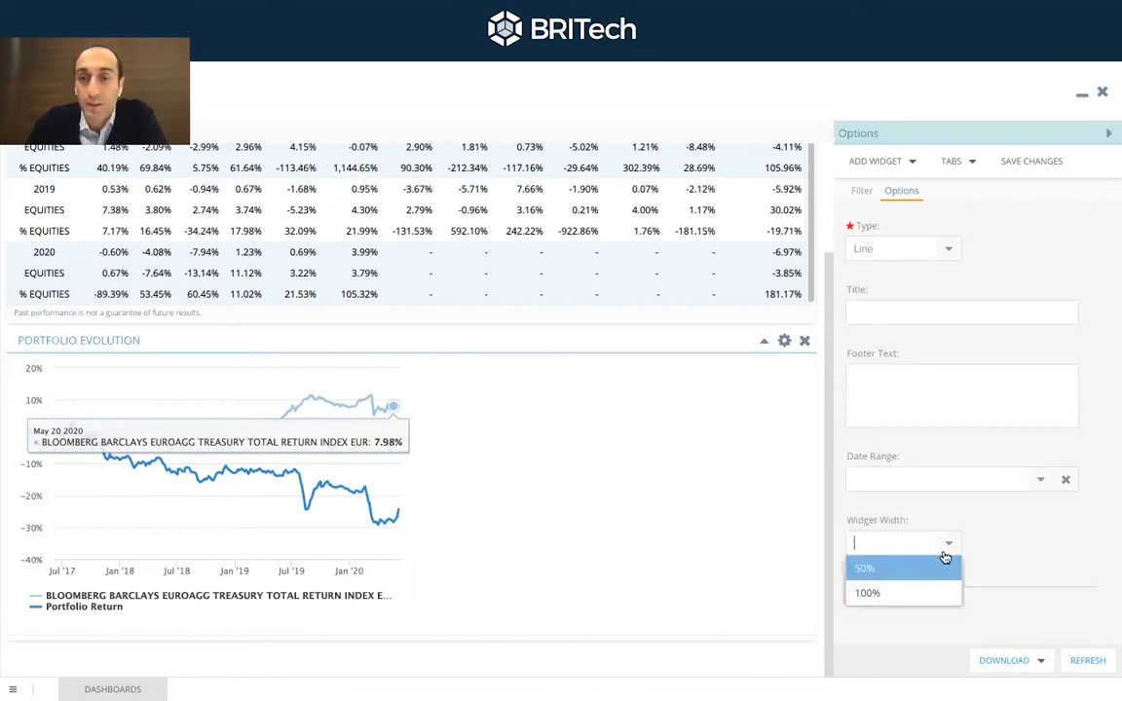
{"action": "left_click", "coordinate": [878, 595]}
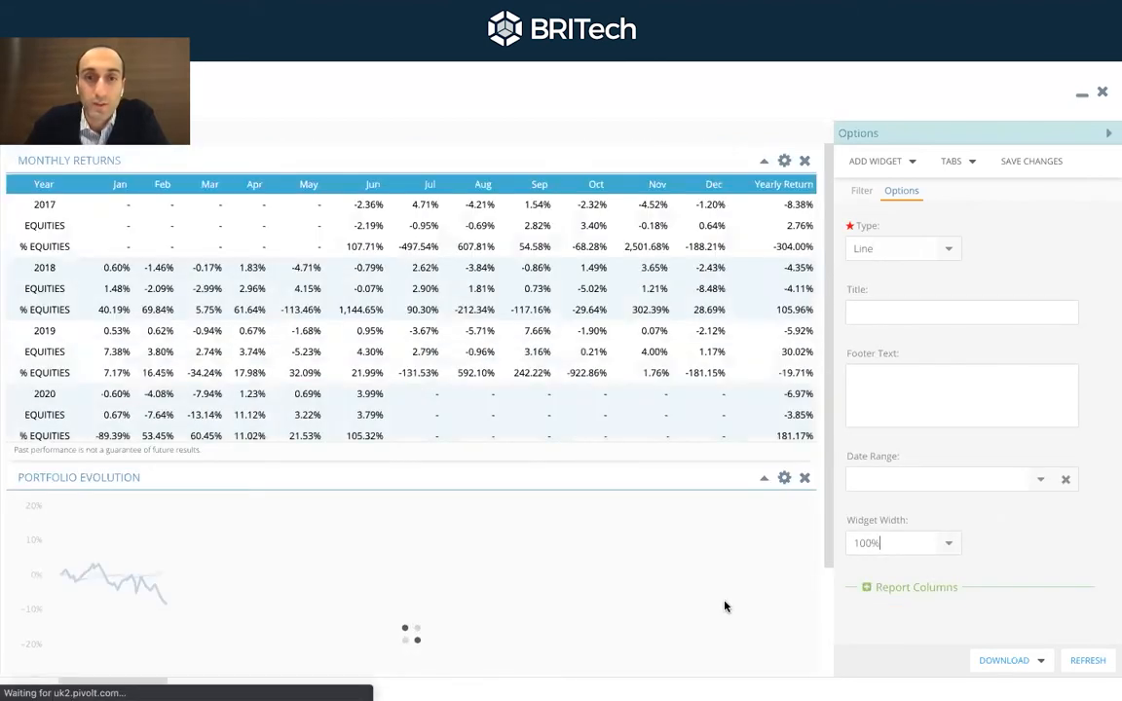
{"action": "scroll", "coordinate": [740, 545], "scroll_direction": "down", "scroll_amount": 2}
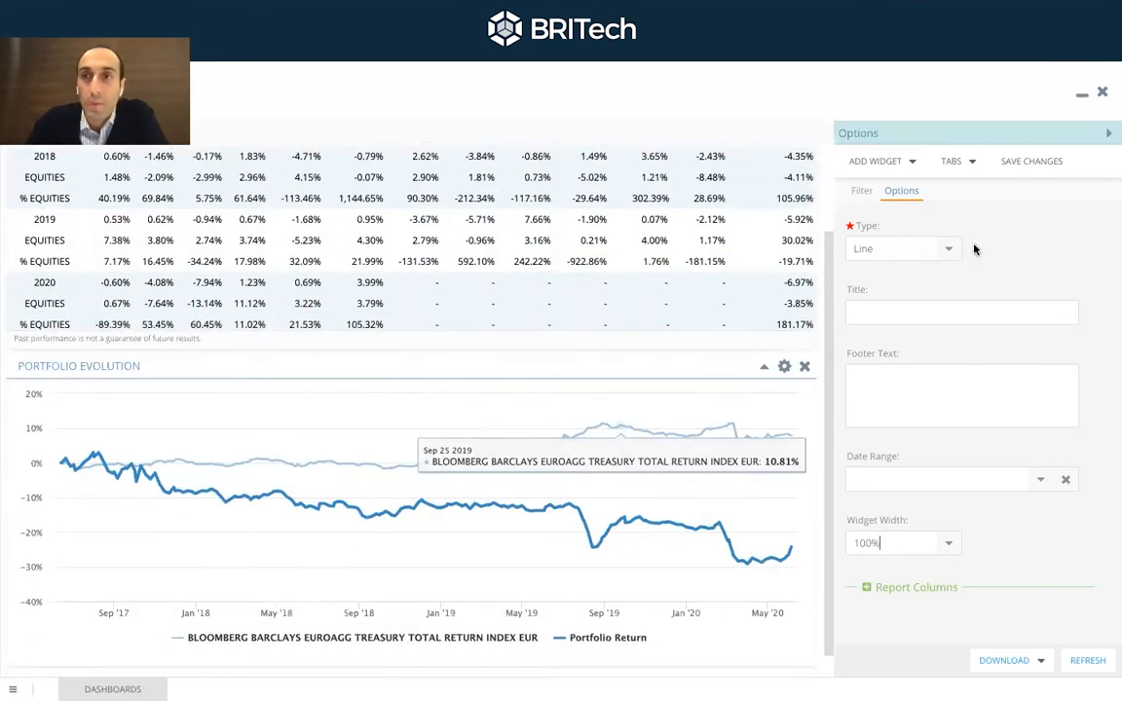
Collapse the widget options and review the Monthly Returns table and Portfolio Evolution chart at full dashboard width.
{"action": "left_click", "coordinate": [1107, 135]}
{"action": "scroll", "coordinate": [695, 322], "scroll_direction": "up", "scroll_amount": 2}
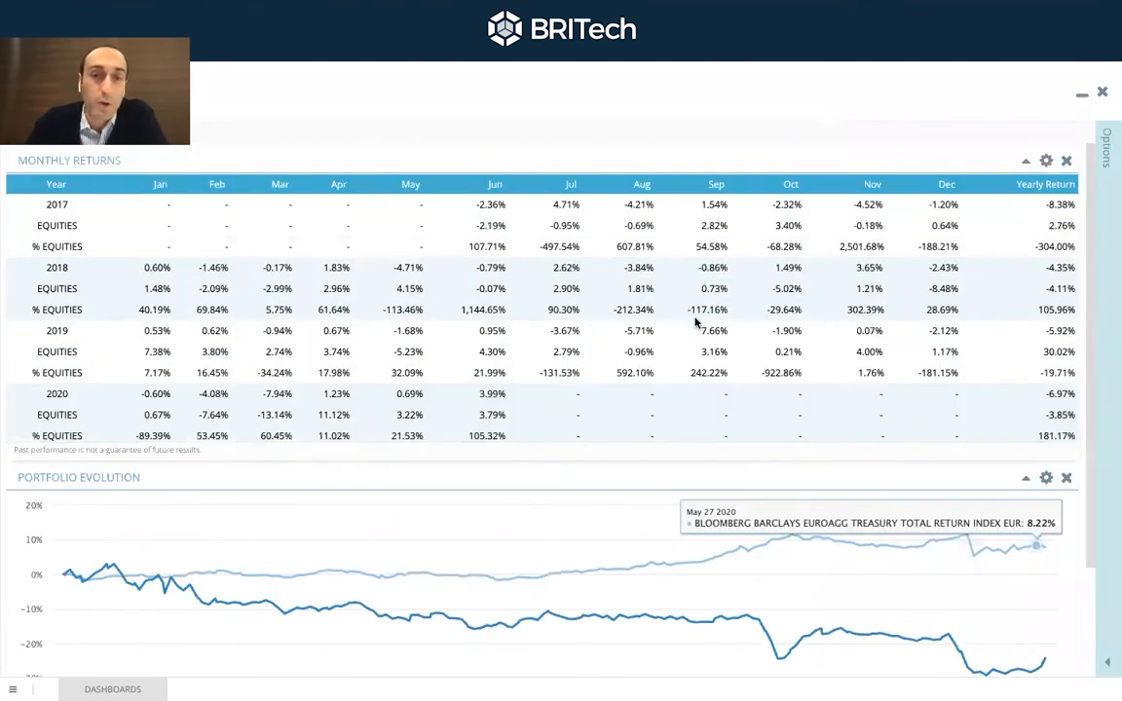
{"action": "scroll", "coordinate": [538, 419], "scroll_direction": "down", "scroll_amount": 2}
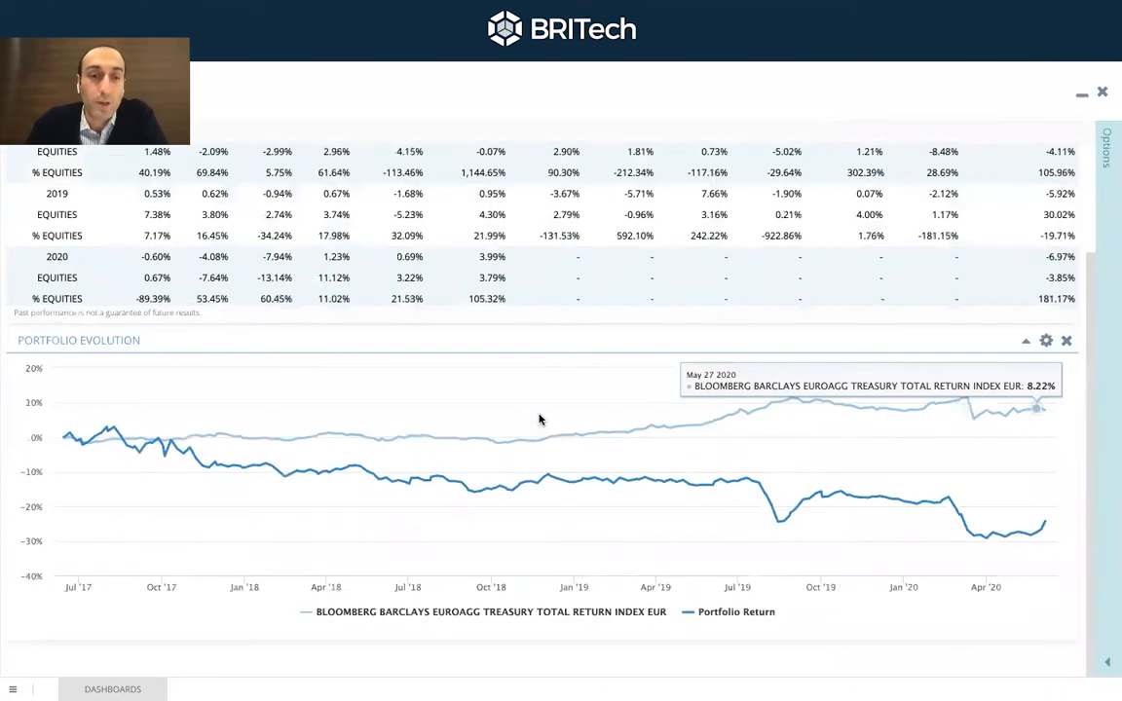
{"action": "scroll", "coordinate": [539, 419], "scroll_direction": "up", "scroll_amount": 2}
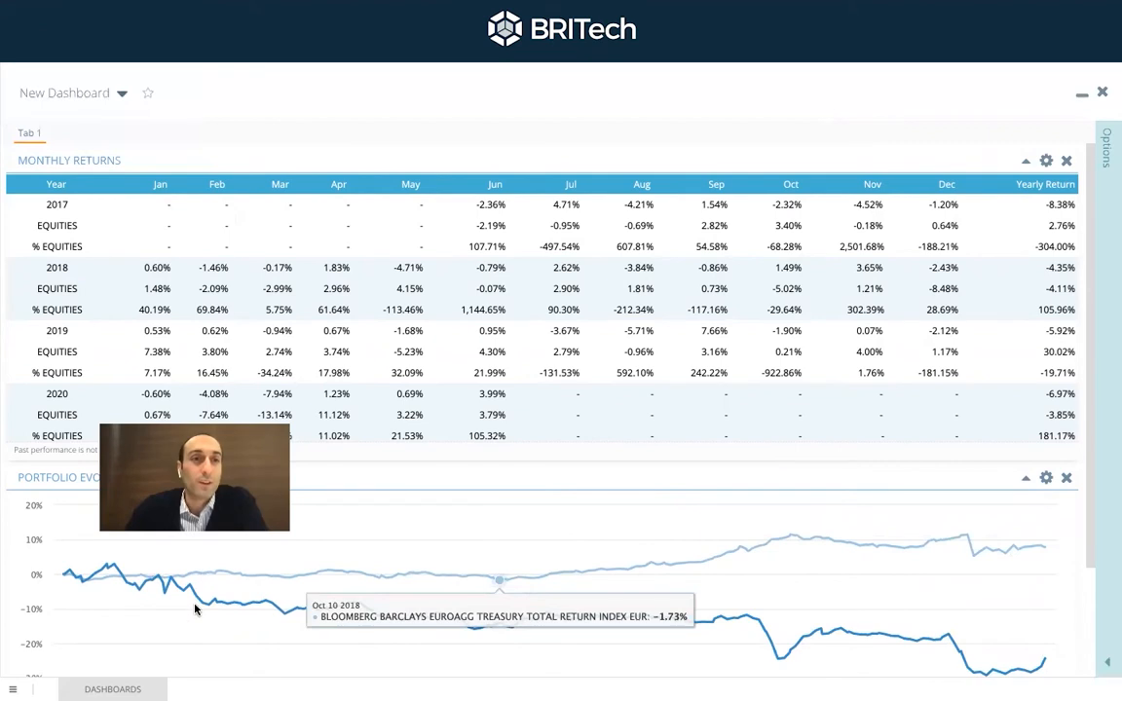
Add a second tab titled "Portfolio" to the new dashboard and open it.
{"action": "left_click", "coordinate": [1107, 664]}
{"action": "left_click", "coordinate": [956, 164]}
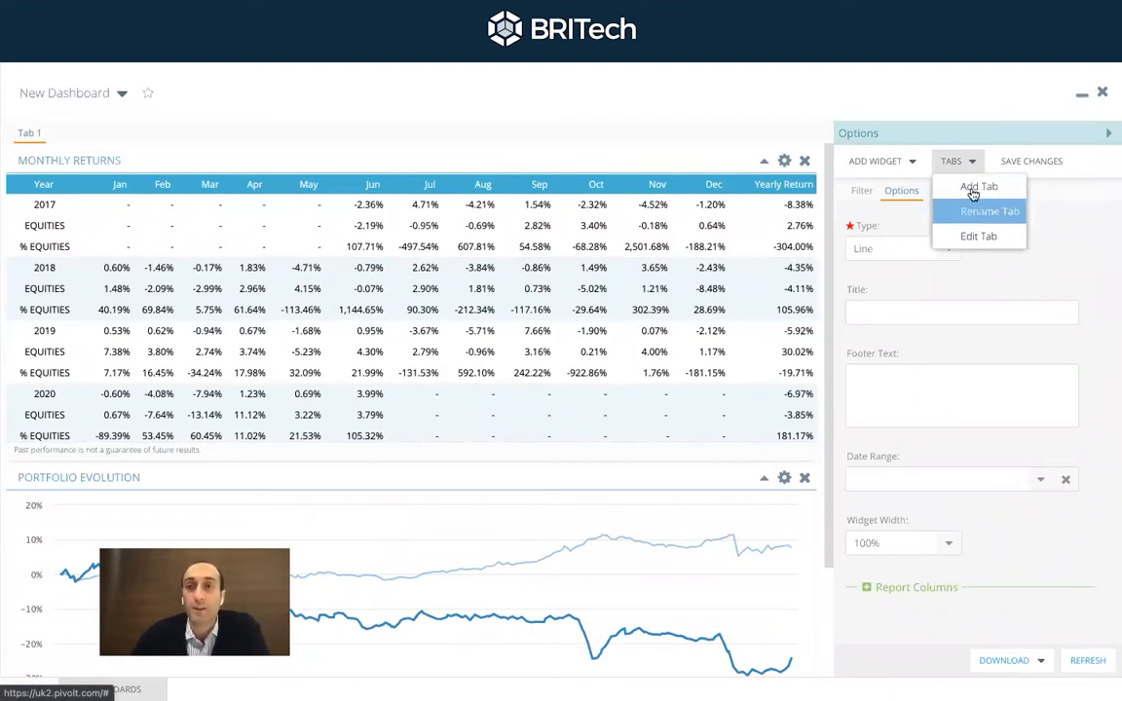
{"action": "left_click", "coordinate": [976, 189]}
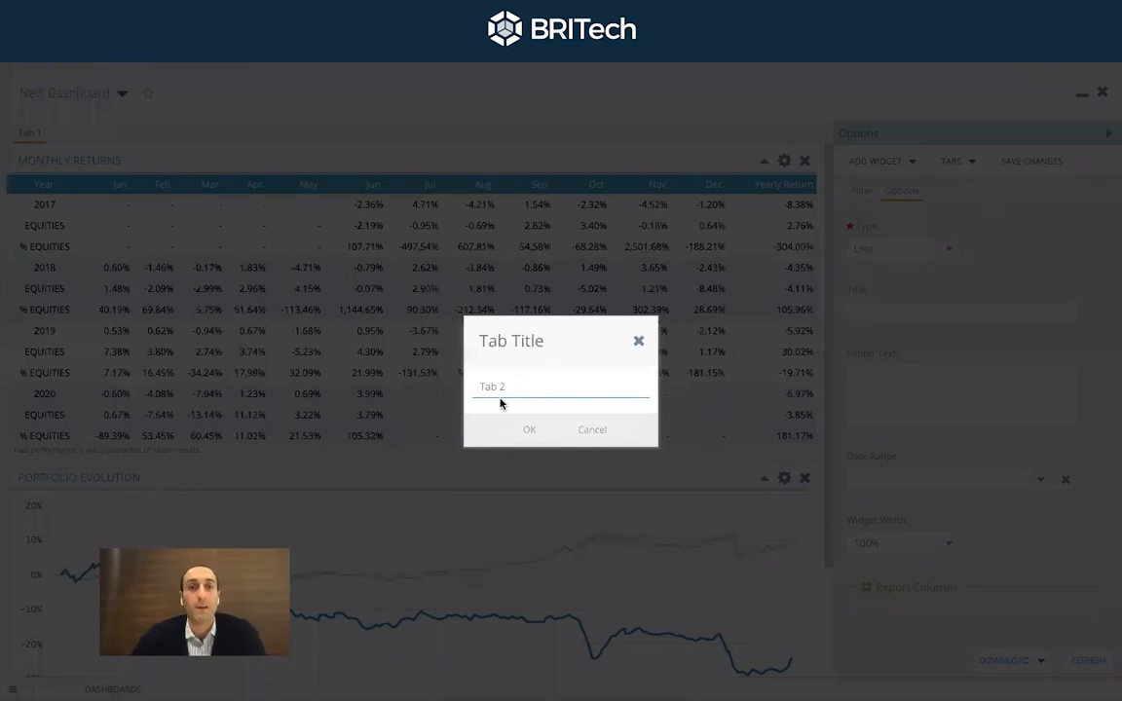
{"action": "left_click_drag", "start_coordinate": [513, 388], "coordinate": [468, 389]}
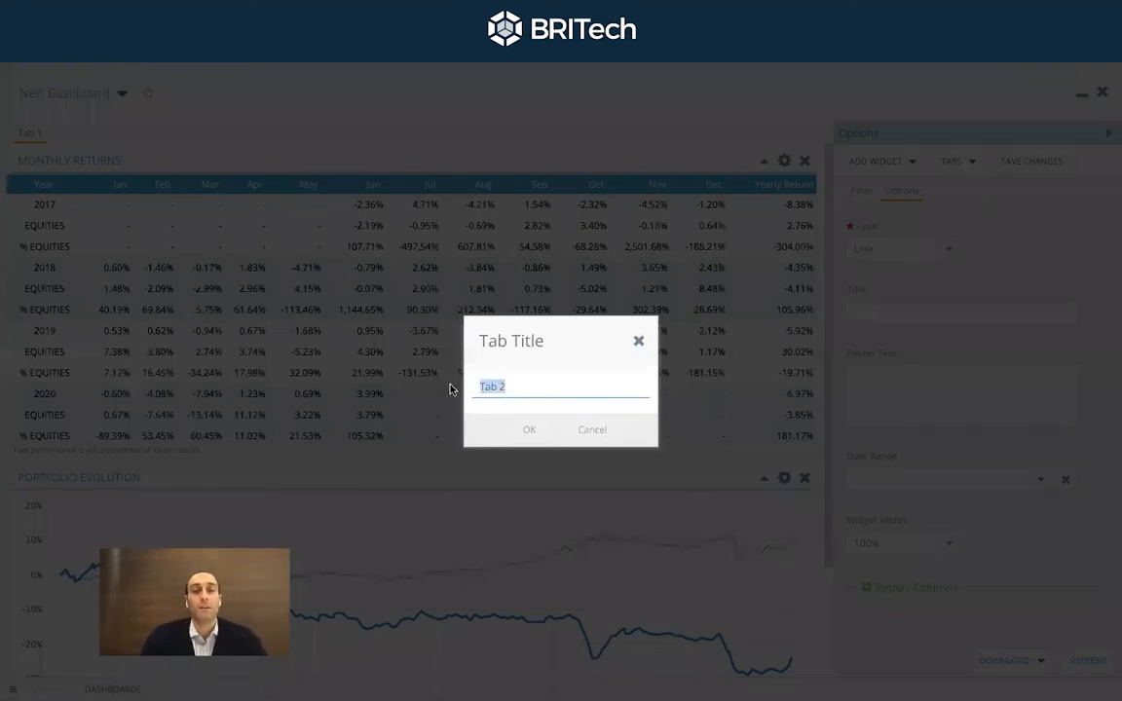
{"action": "type", "text": "Port"}
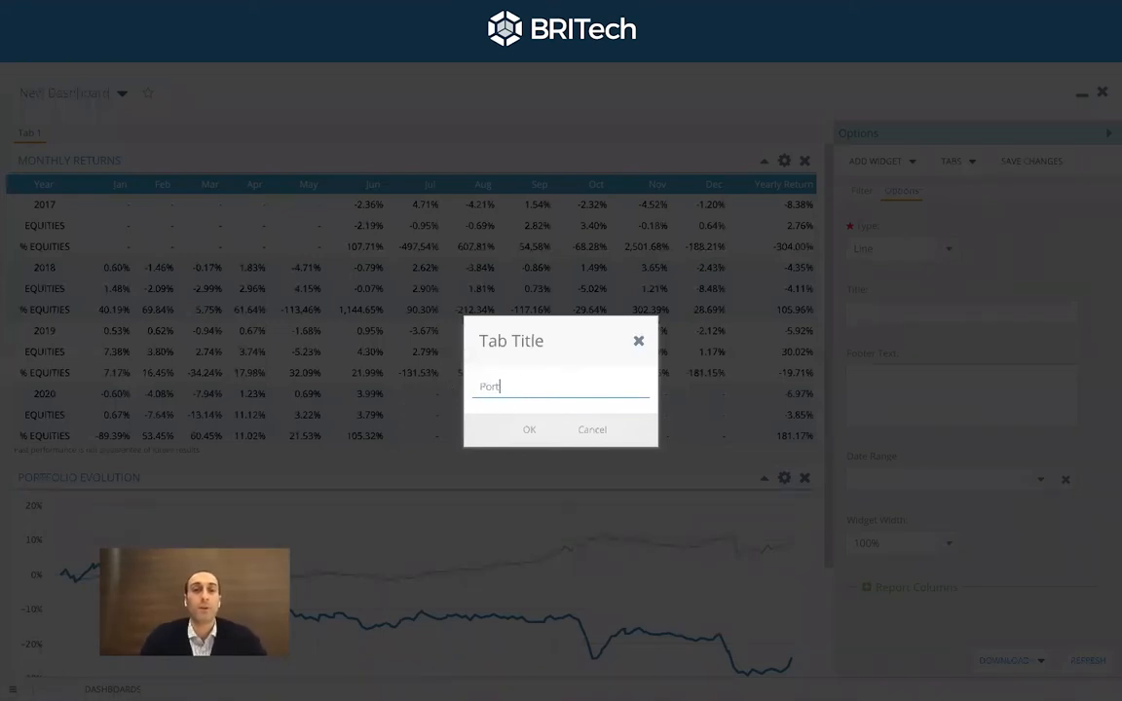
{"action": "type", "text": "folio"}
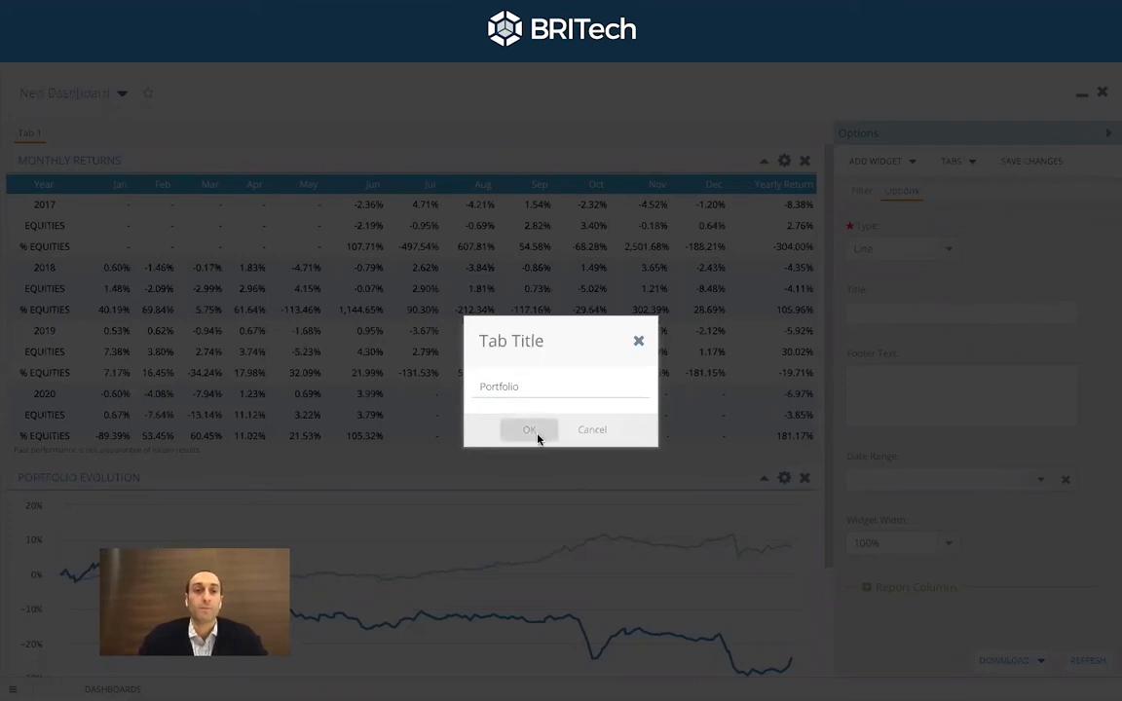
{"action": "left_click", "coordinate": [532, 430]}
{"action": "left_click", "coordinate": [84, 139]}
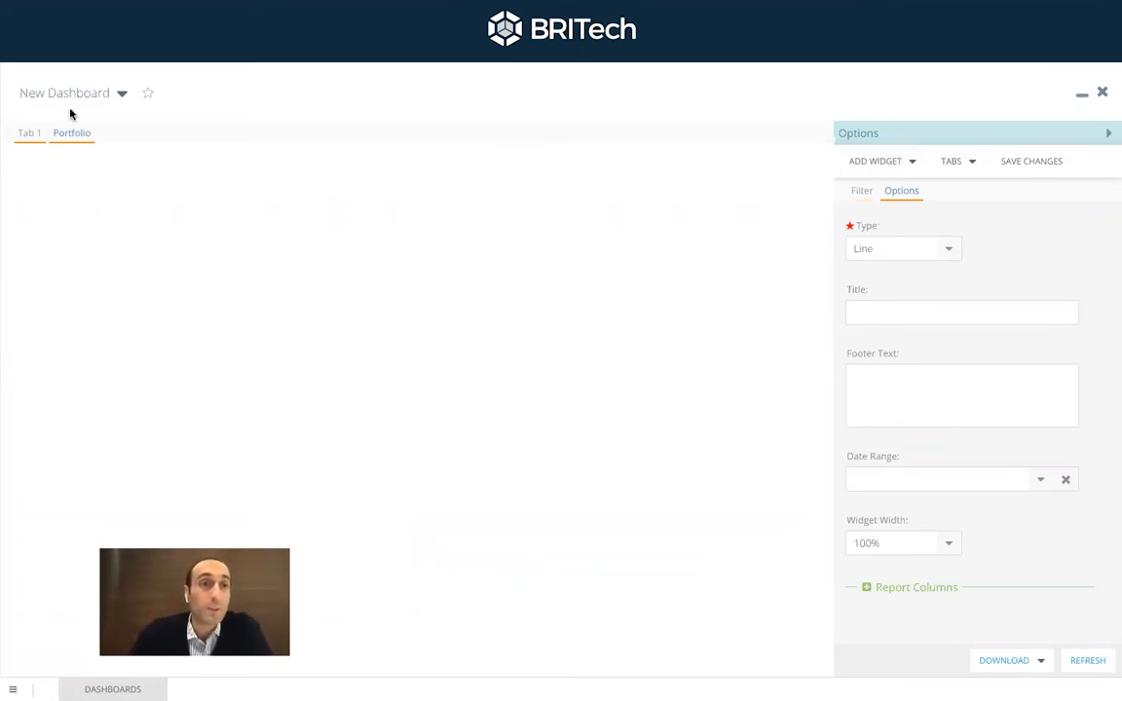
Open the public Portfolio View dashboard and examine its performance widgets, from Monthly Returns down to Performance Details.
{"action": "left_click", "coordinate": [106, 101]}
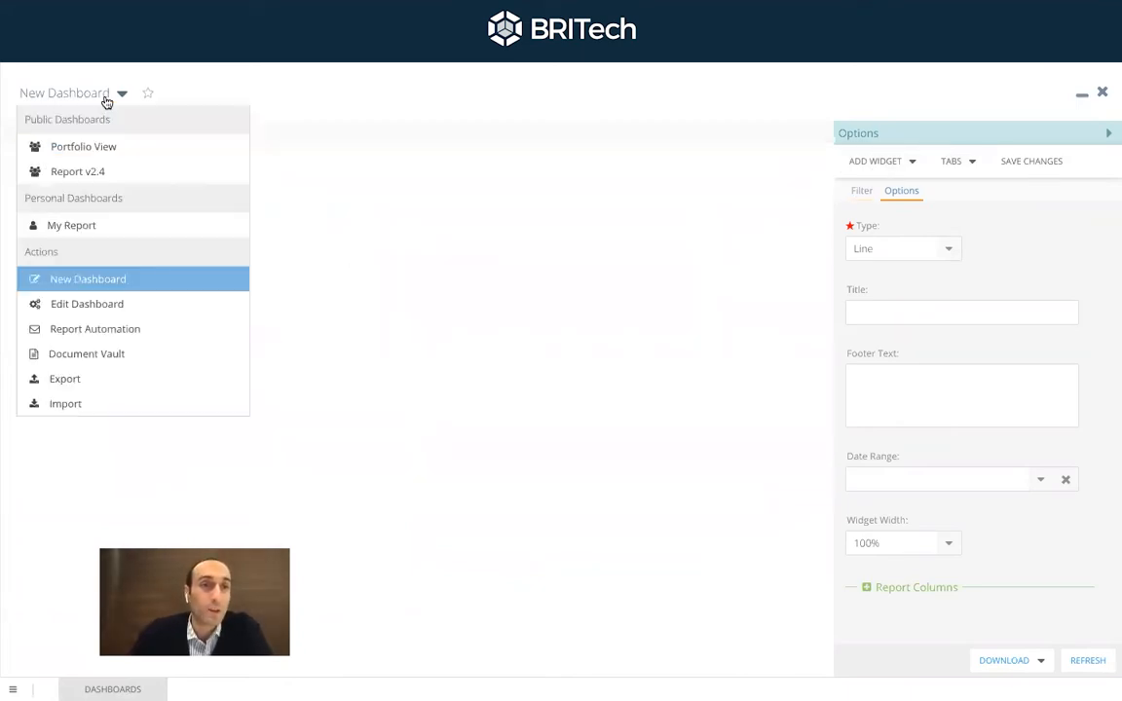
{"action": "left_click", "coordinate": [86, 151]}
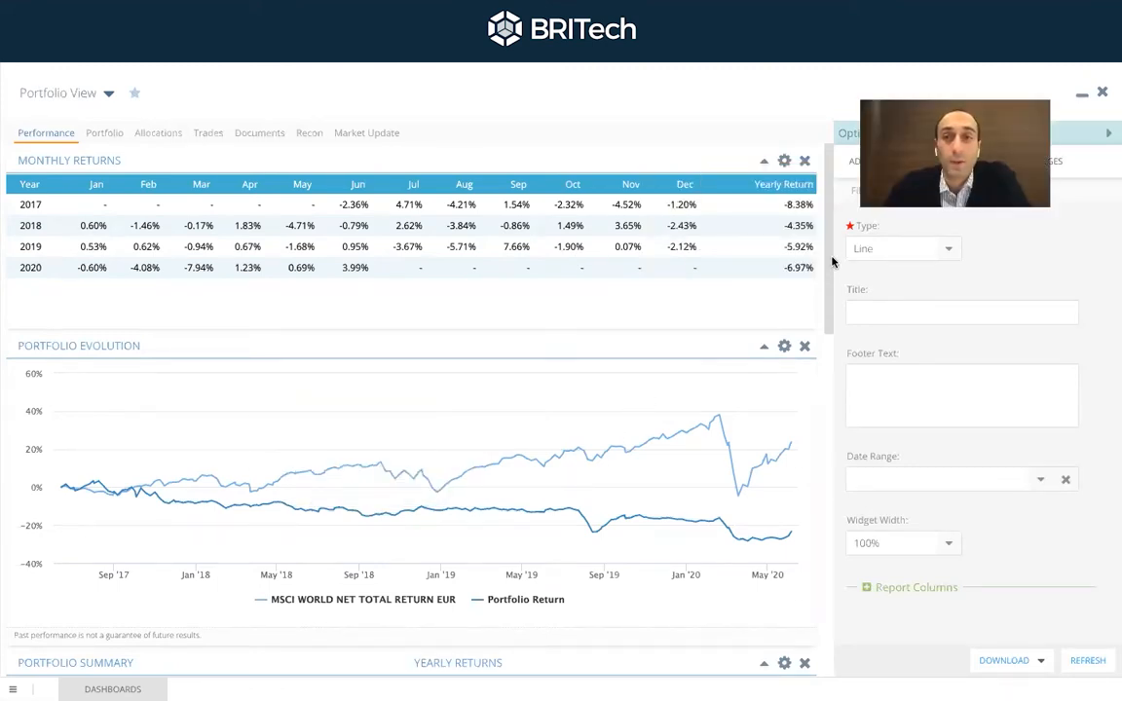
{"action": "left_click_drag", "start_coordinate": [828, 256], "coordinate": [828, 264]}
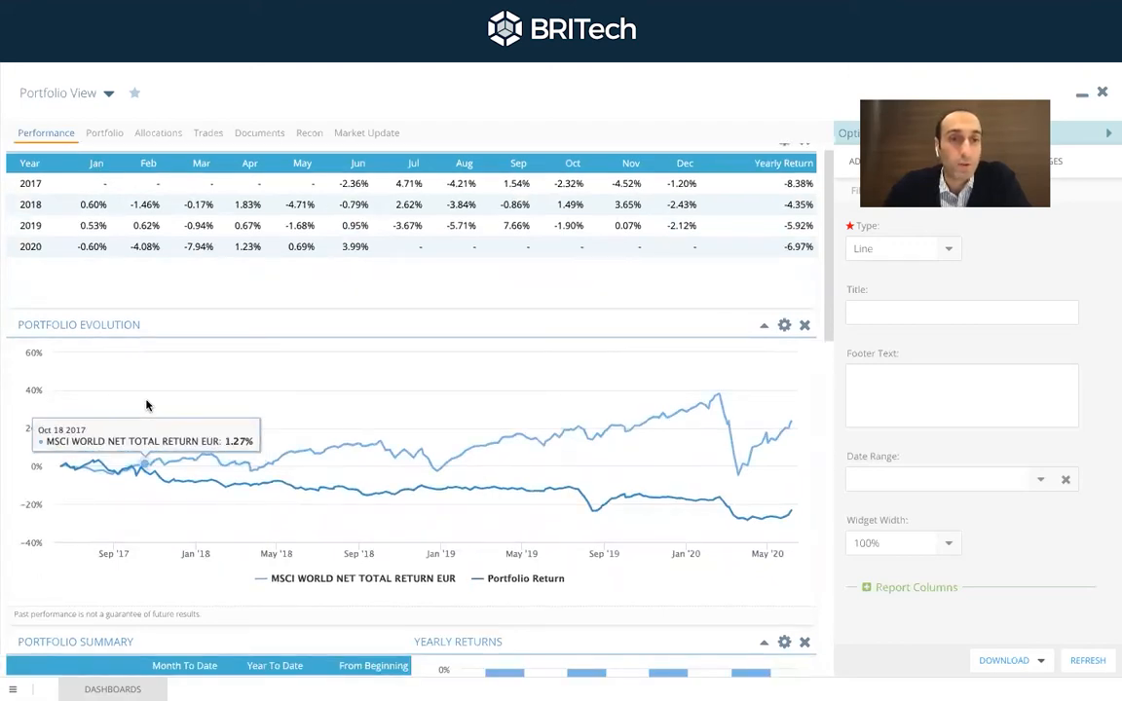
{"action": "scroll", "coordinate": [147, 406], "scroll_direction": "down", "scroll_amount": 4}
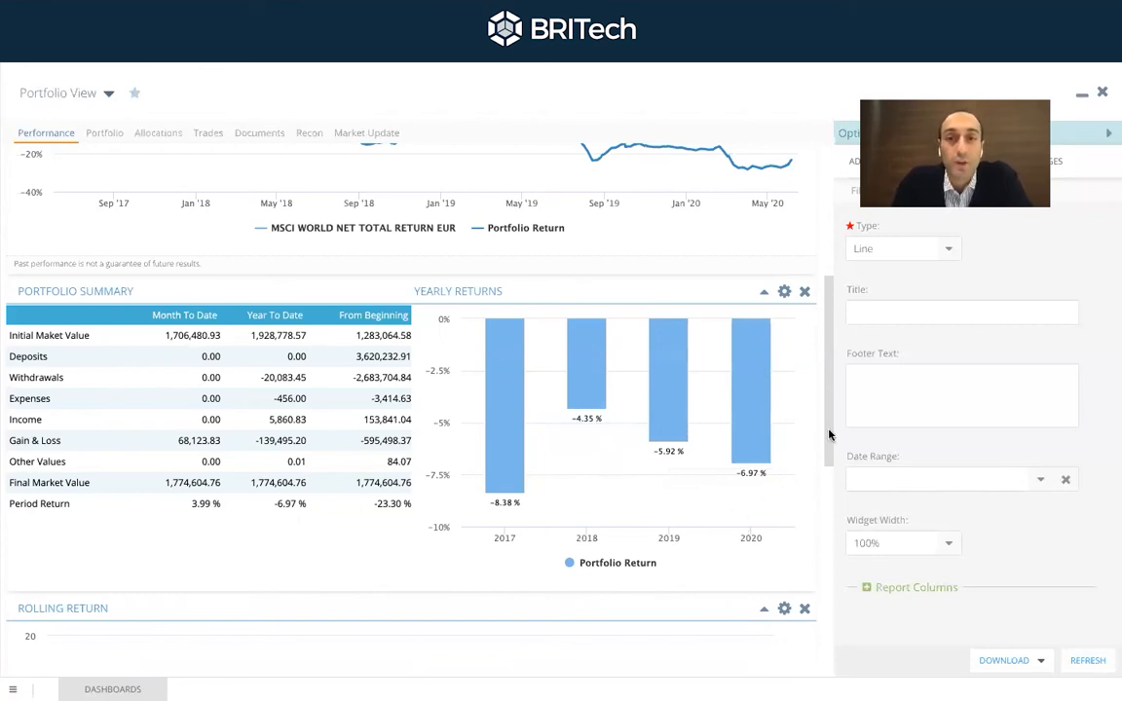
{"action": "left_click_drag", "start_coordinate": [829, 436], "coordinate": [829, 565]}
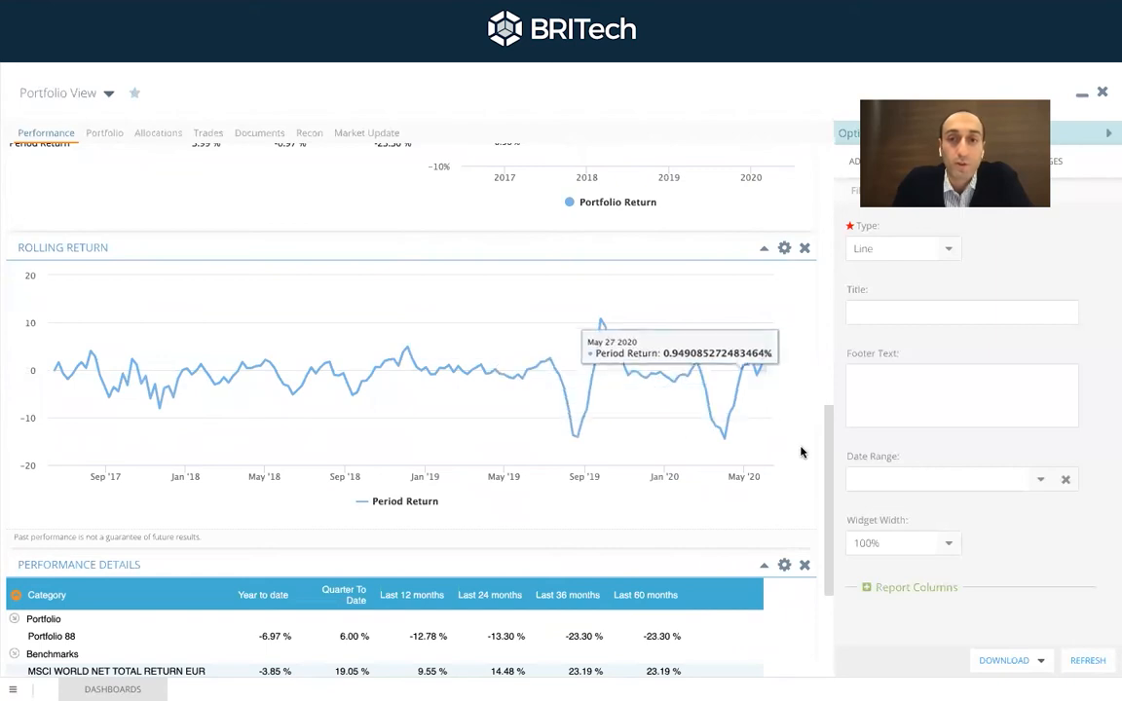
{"action": "left_click_drag", "start_coordinate": [829, 453], "coordinate": [822, 542]}
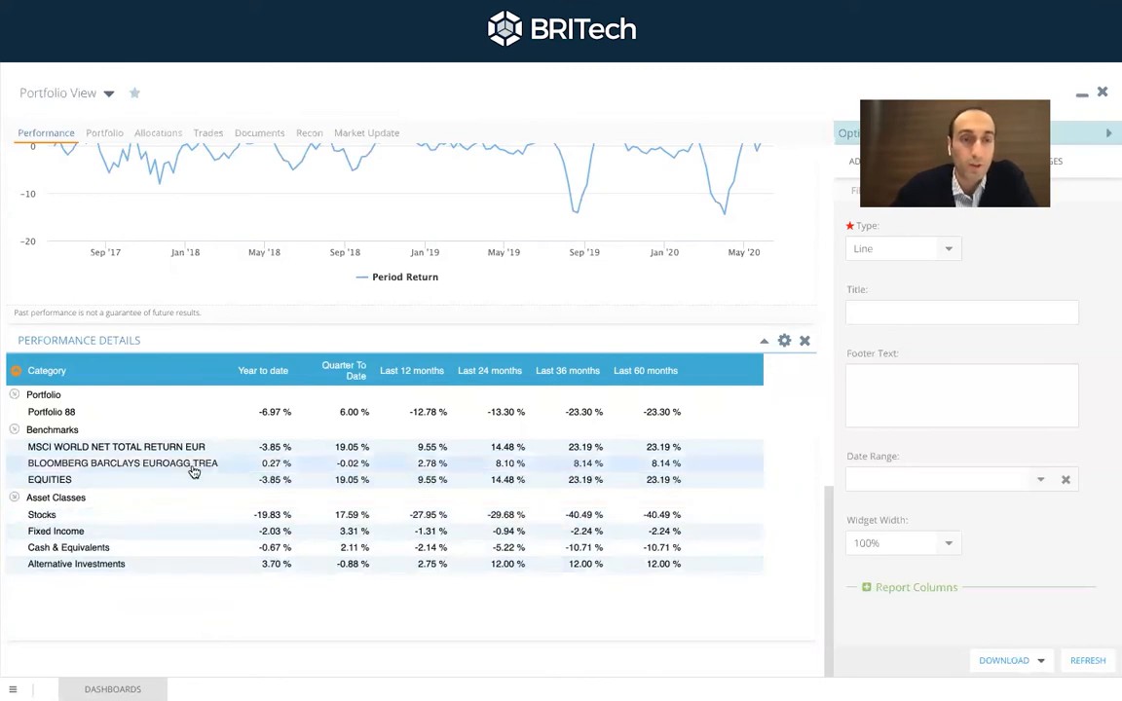
{"action": "scroll", "coordinate": [230, 445], "scroll_direction": "up", "scroll_amount": 1}
{"action": "scroll", "coordinate": [230, 445], "scroll_direction": "up", "scroll_amount": 10}
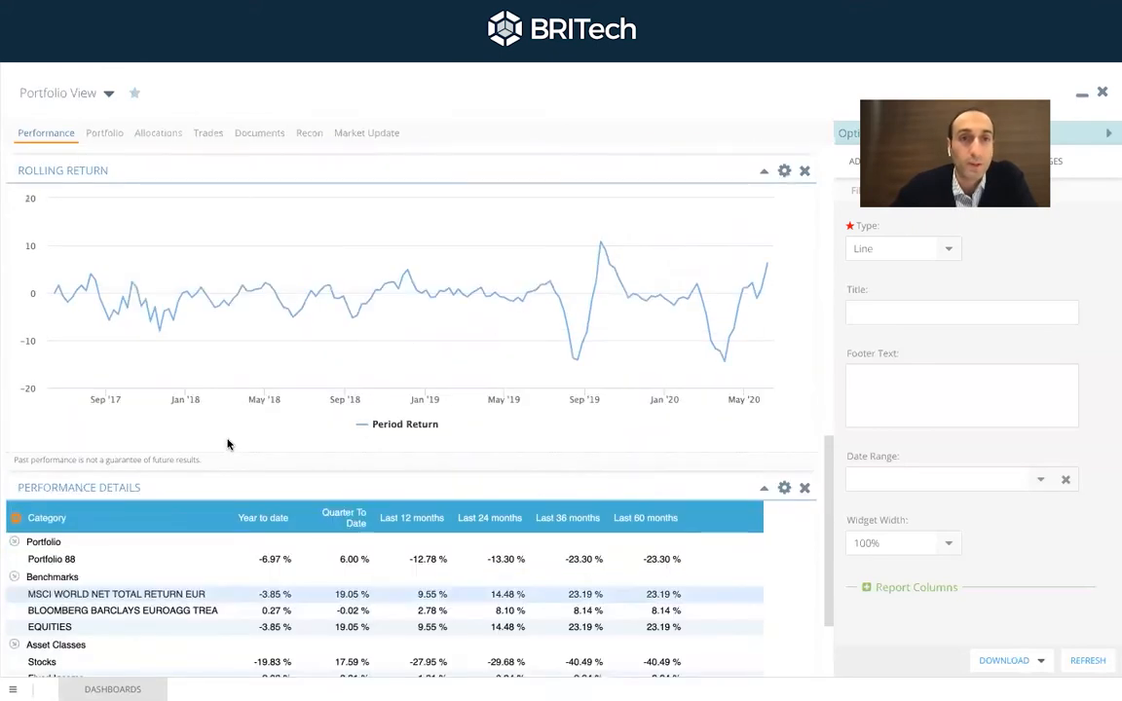
Examine Portfolio View's Top Holdings, Liquidity and Portfolio Positions widgets, switching between the portfolio and performance pages.
{"action": "left_click", "coordinate": [108, 138]}
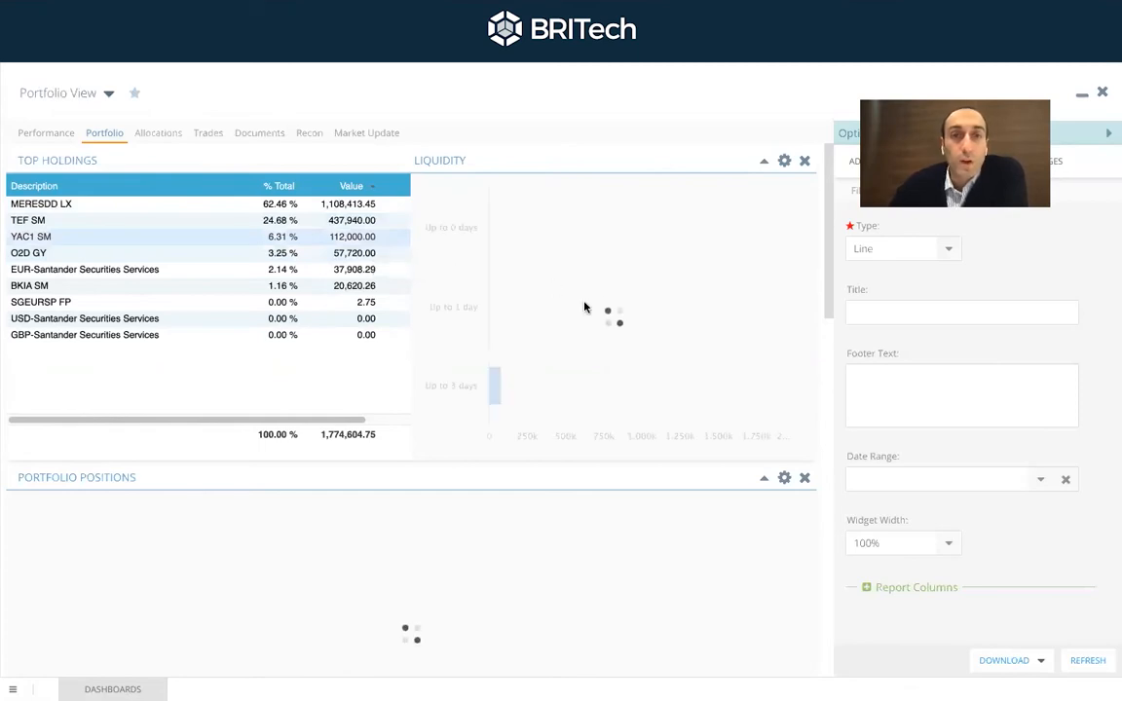
{"action": "scroll", "coordinate": [421, 565], "scroll_direction": "down", "scroll_amount": 1}
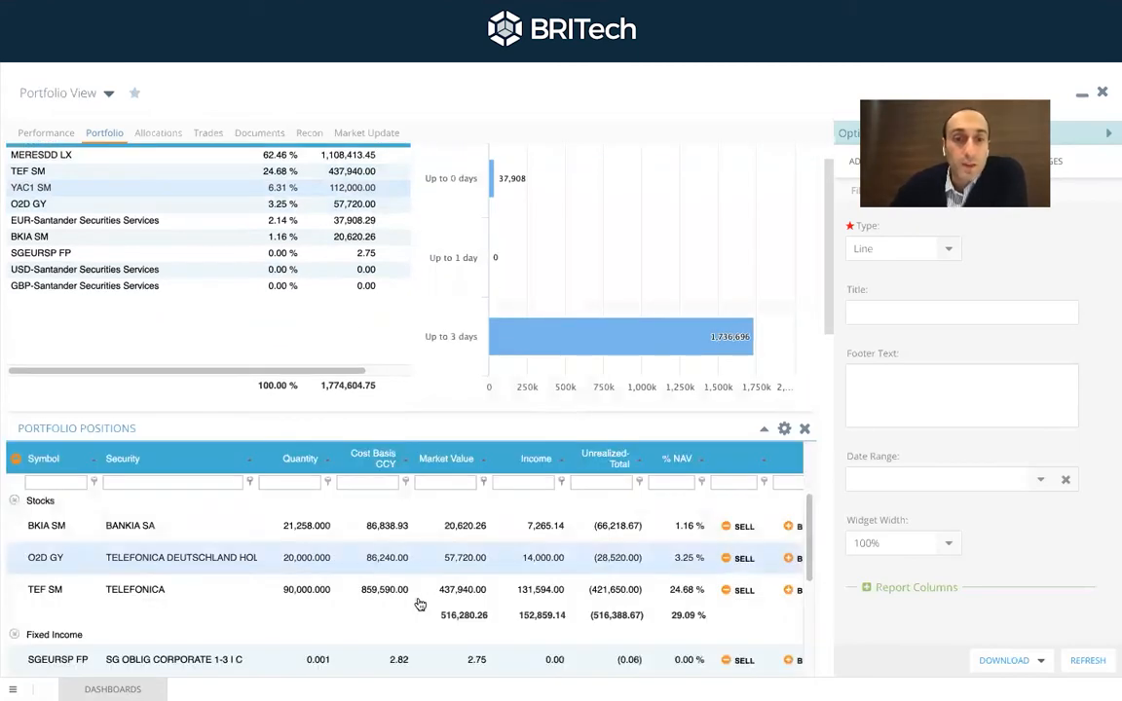
{"action": "scroll", "coordinate": [462, 258], "scroll_direction": "up", "scroll_amount": 1}
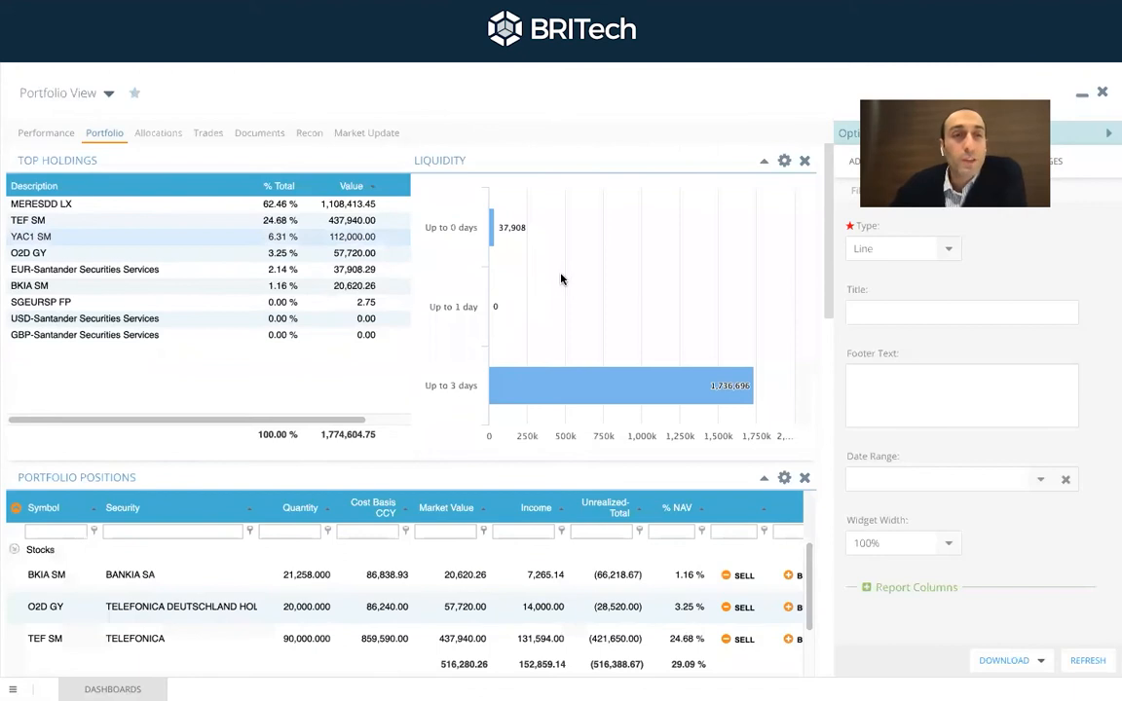
{"action": "left_click", "coordinate": [45, 132]}
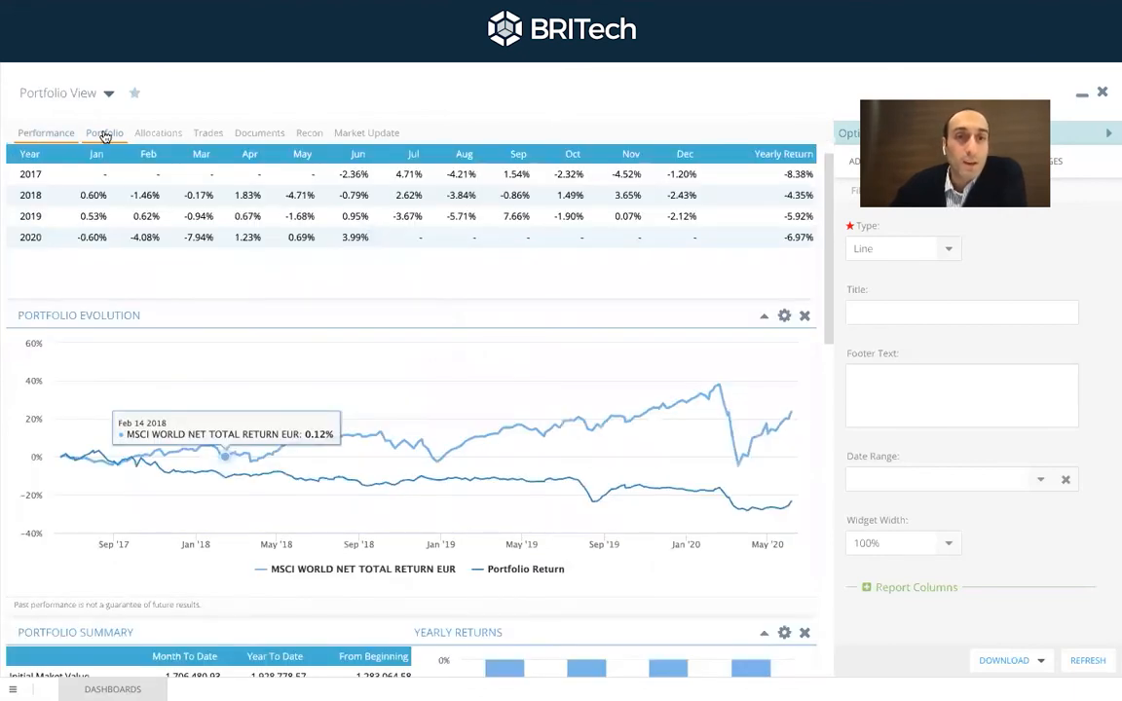
{"action": "left_click", "coordinate": [105, 134]}
{"action": "left_click", "coordinate": [70, 137]}
{"action": "left_click", "coordinate": [105, 136]}
{"action": "left_click", "coordinate": [70, 135]}
{"action": "left_click", "coordinate": [105, 133]}
{"action": "scroll", "coordinate": [389, 375], "scroll_direction": "down", "scroll_amount": 4}
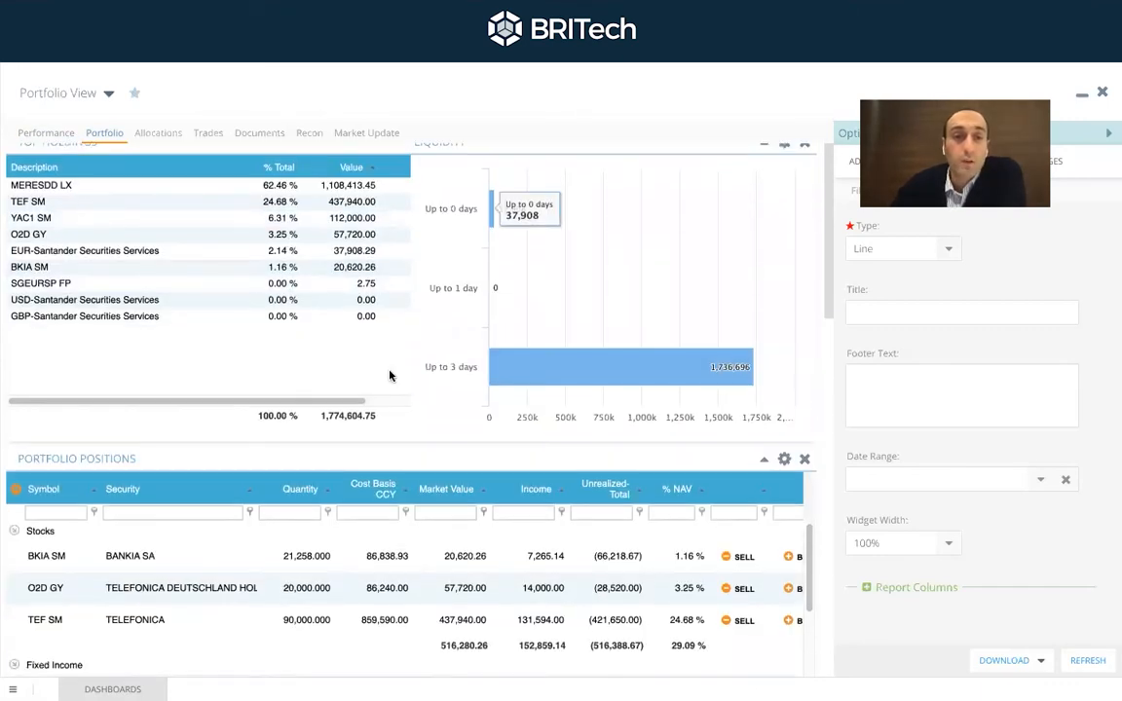
{"action": "scroll", "coordinate": [395, 267], "scroll_direction": "up", "scroll_amount": 4}
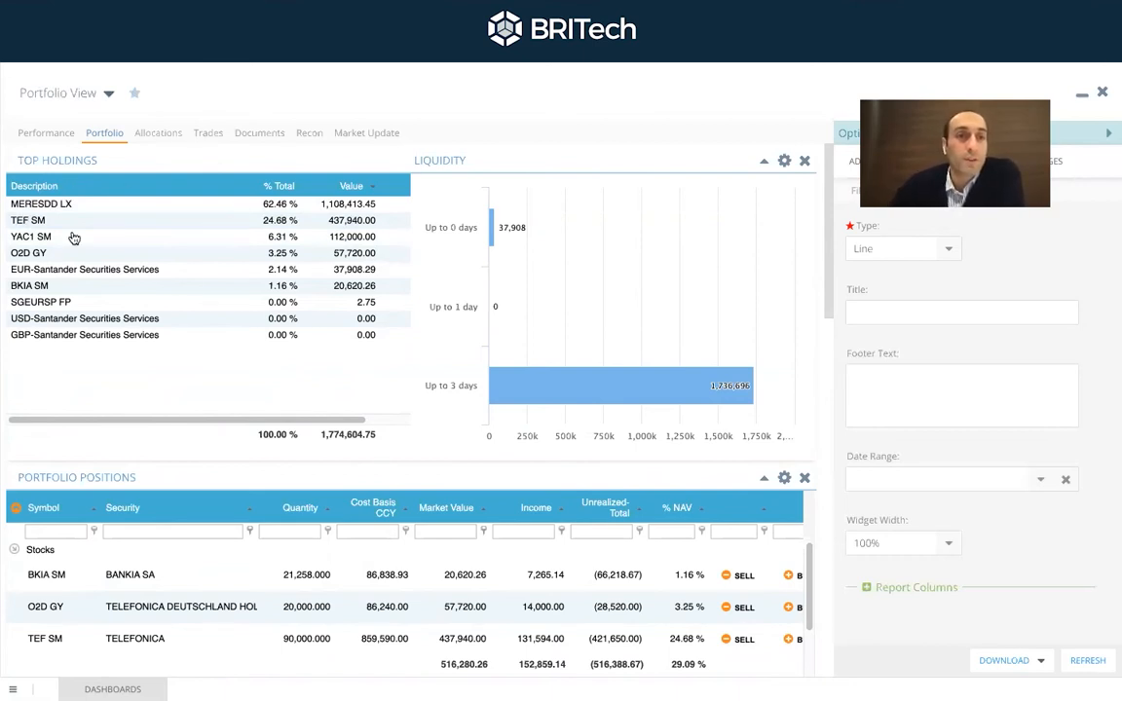
{"action": "left_click", "coordinate": [225, 159]}
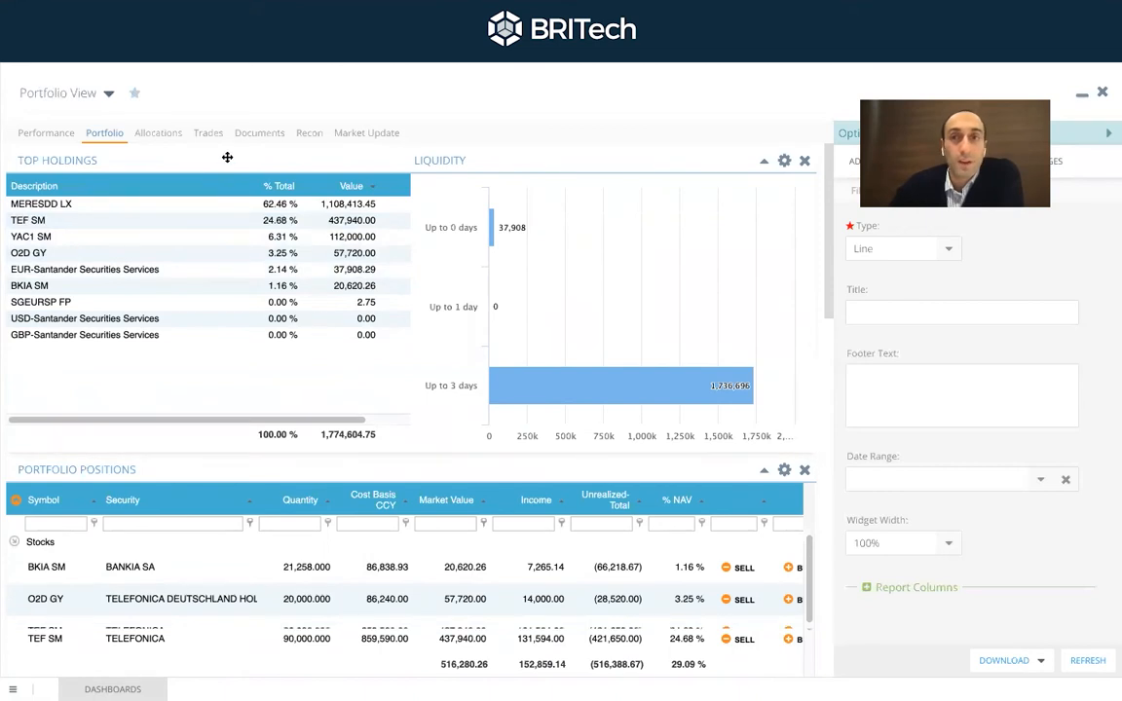
Limit the Top Holdings widget on the Portfolio page to 5 securities.
{"action": "left_click", "coordinate": [763, 159]}
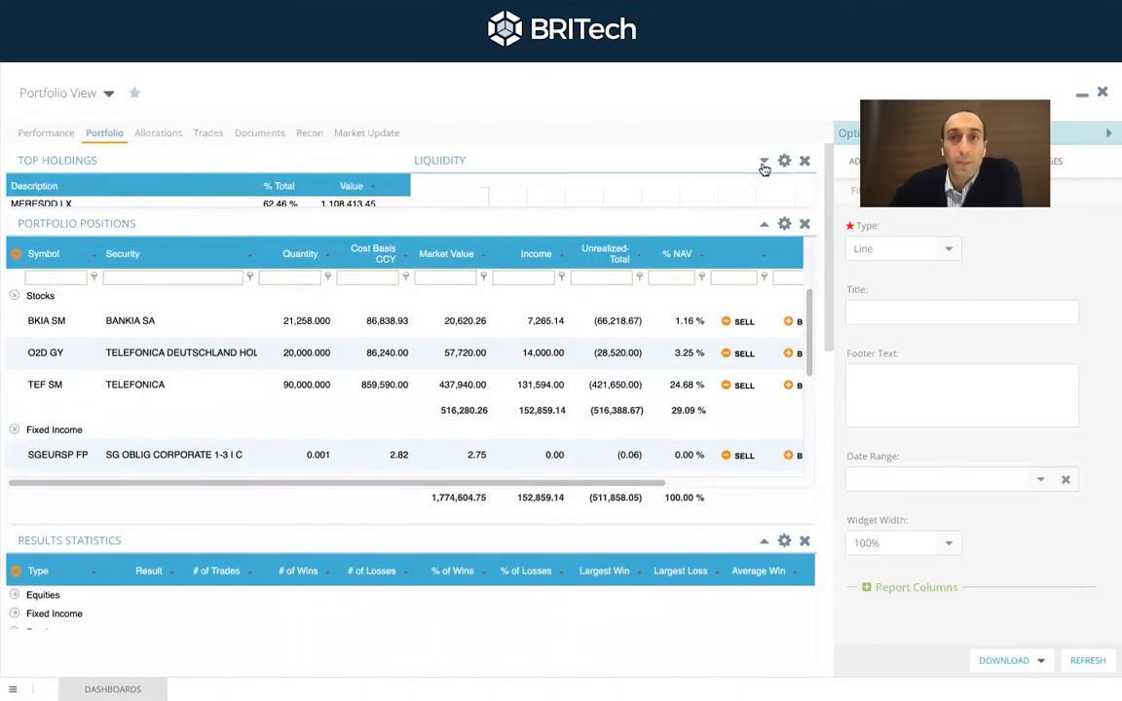
{"action": "left_click", "coordinate": [784, 160]}
{"action": "left_click", "coordinate": [385, 365]}
{"action": "left_click", "coordinate": [721, 481]}
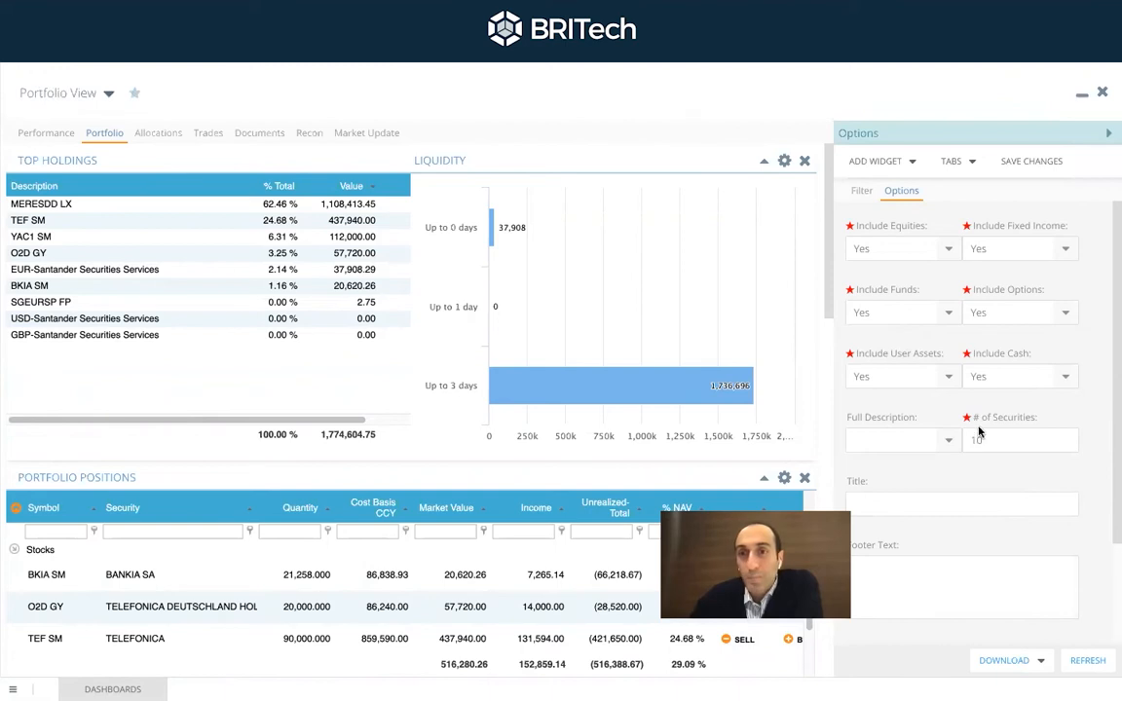
{"action": "left_click_drag", "start_coordinate": [988, 441], "coordinate": [945, 445]}
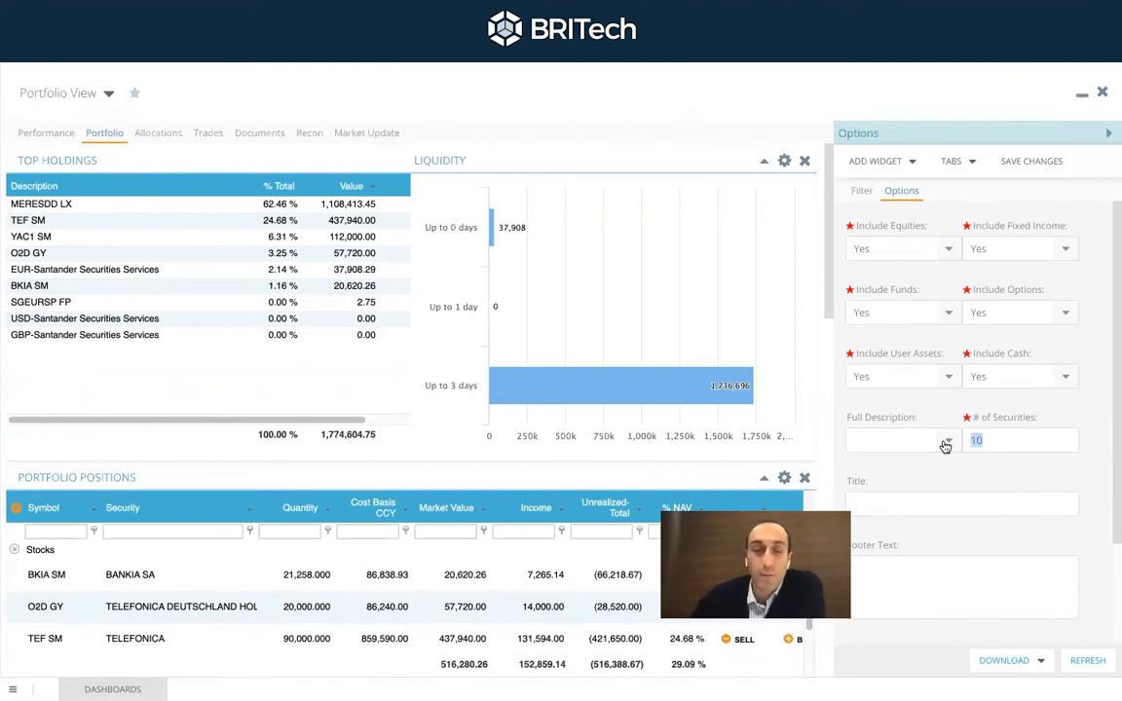
{"action": "type", "text": "5"}
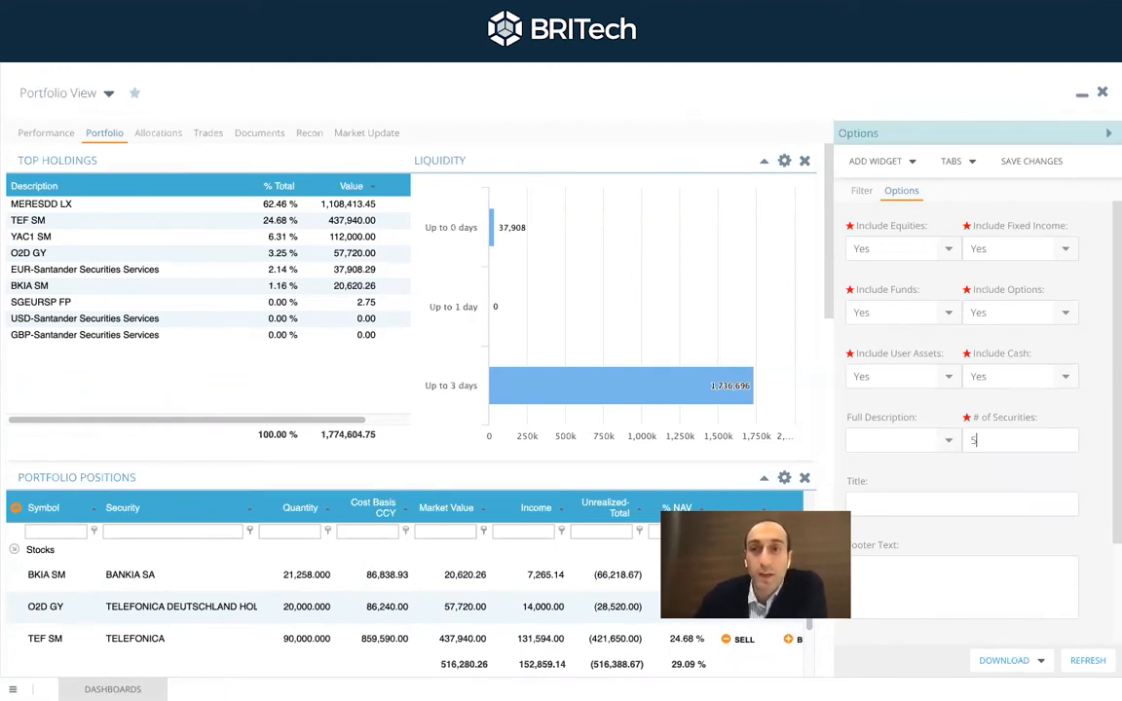
{"action": "left_click", "coordinate": [875, 498]}
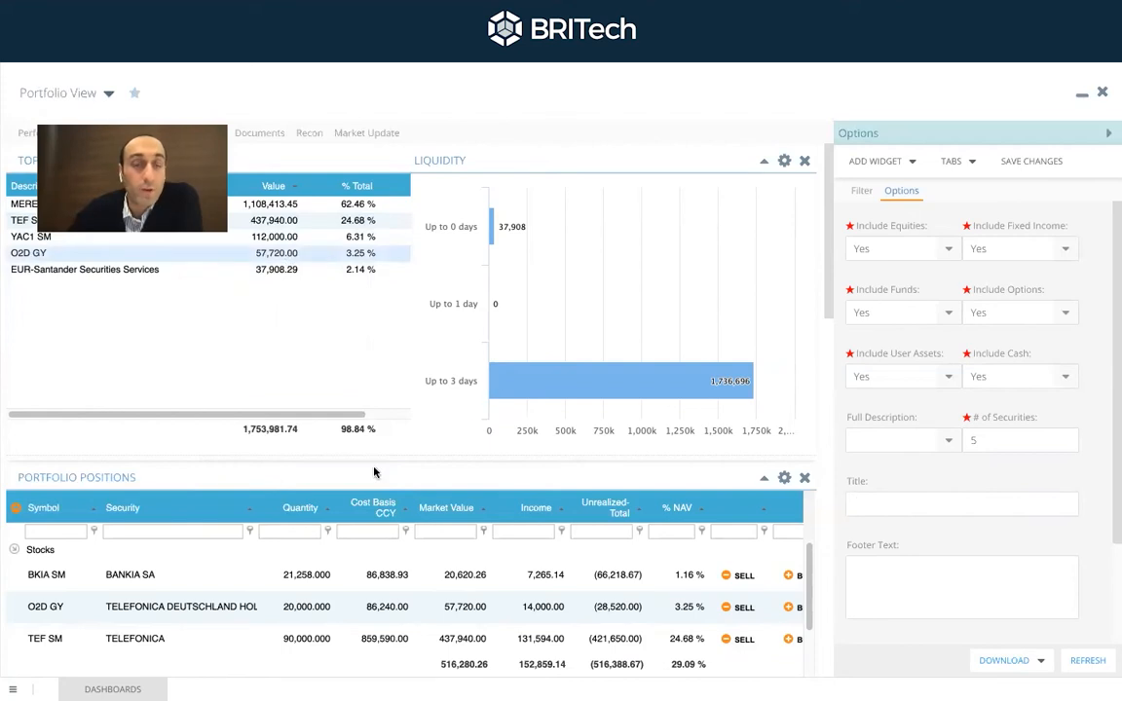
Collapse the widget options and examine the Portfolio Positions table by asset group, from Stocks down to Cash & Equivalents.
{"action": "scroll", "coordinate": [374, 472], "scroll_direction": "down", "scroll_amount": 2}
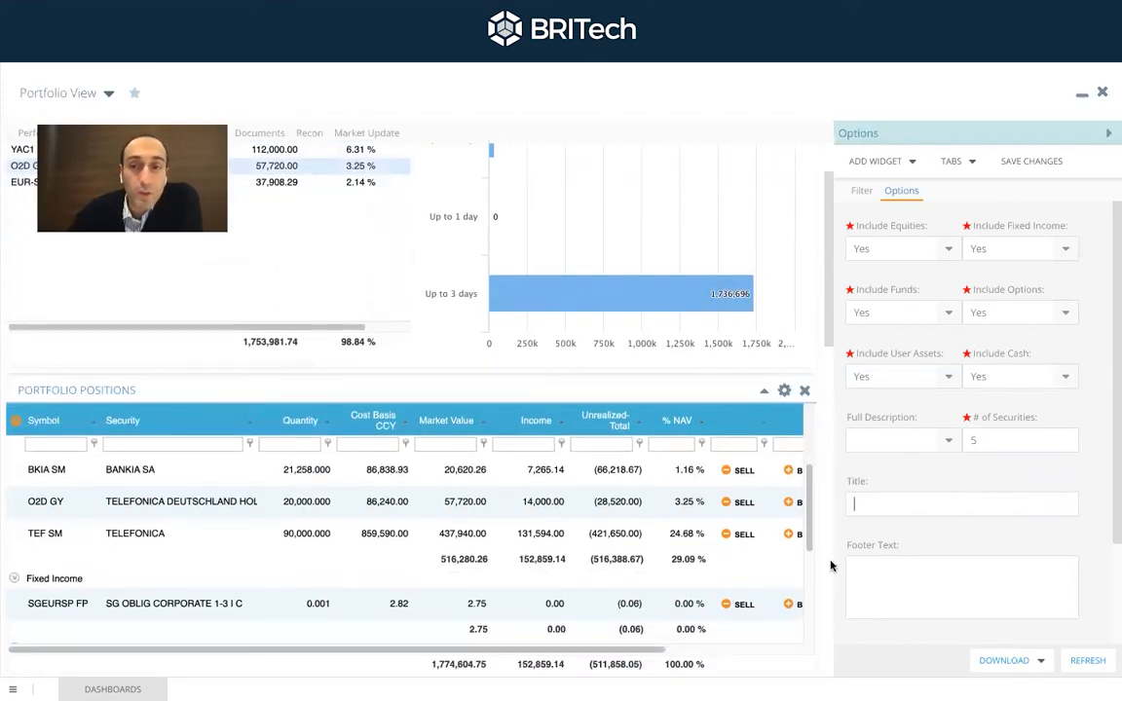
{"action": "scroll", "coordinate": [834, 566], "scroll_direction": "down", "scroll_amount": 1}
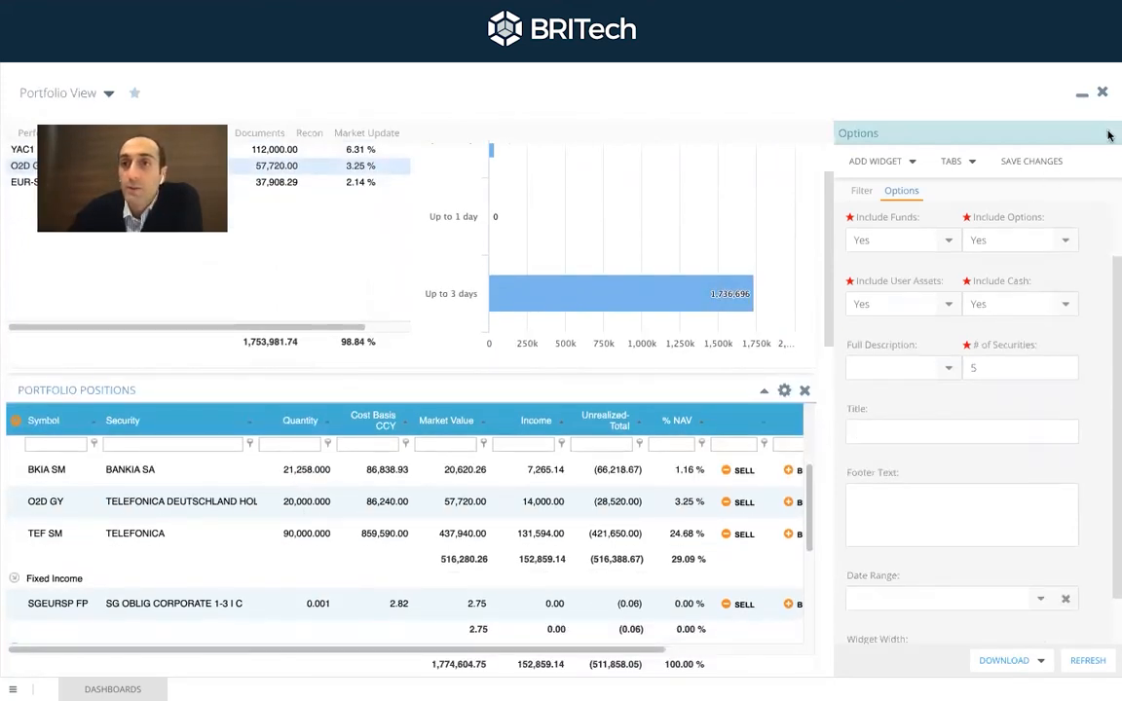
{"action": "left_click", "coordinate": [1108, 134]}
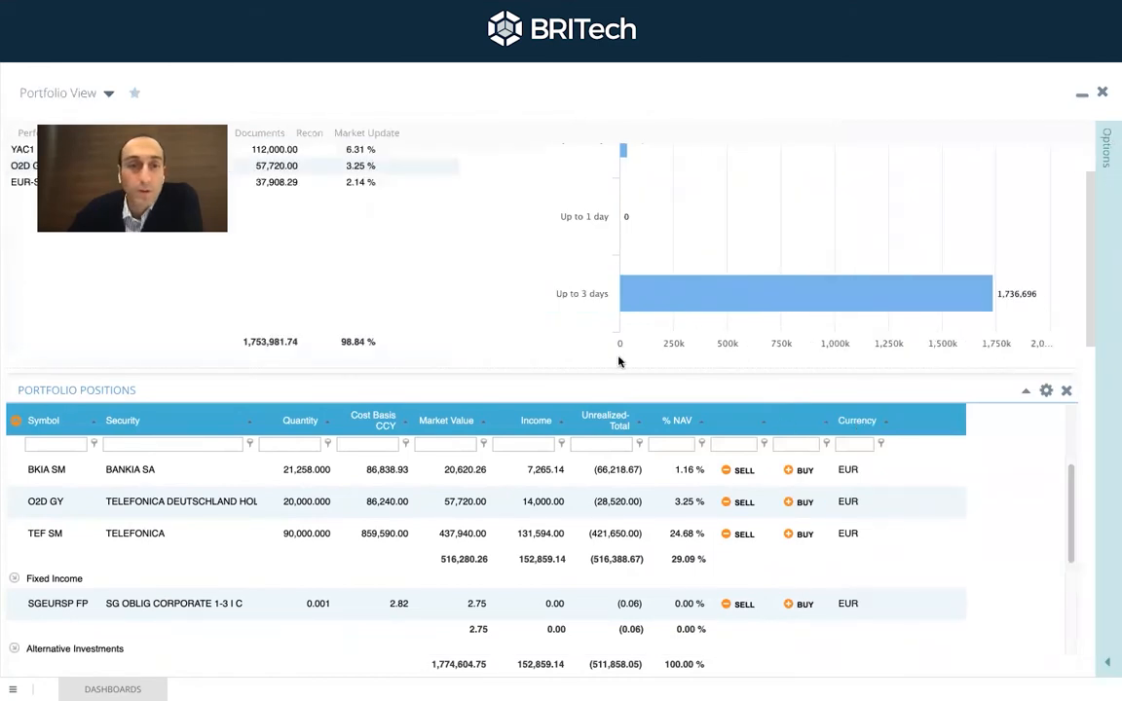
{"action": "scroll", "coordinate": [556, 370], "scroll_direction": "down", "scroll_amount": 2}
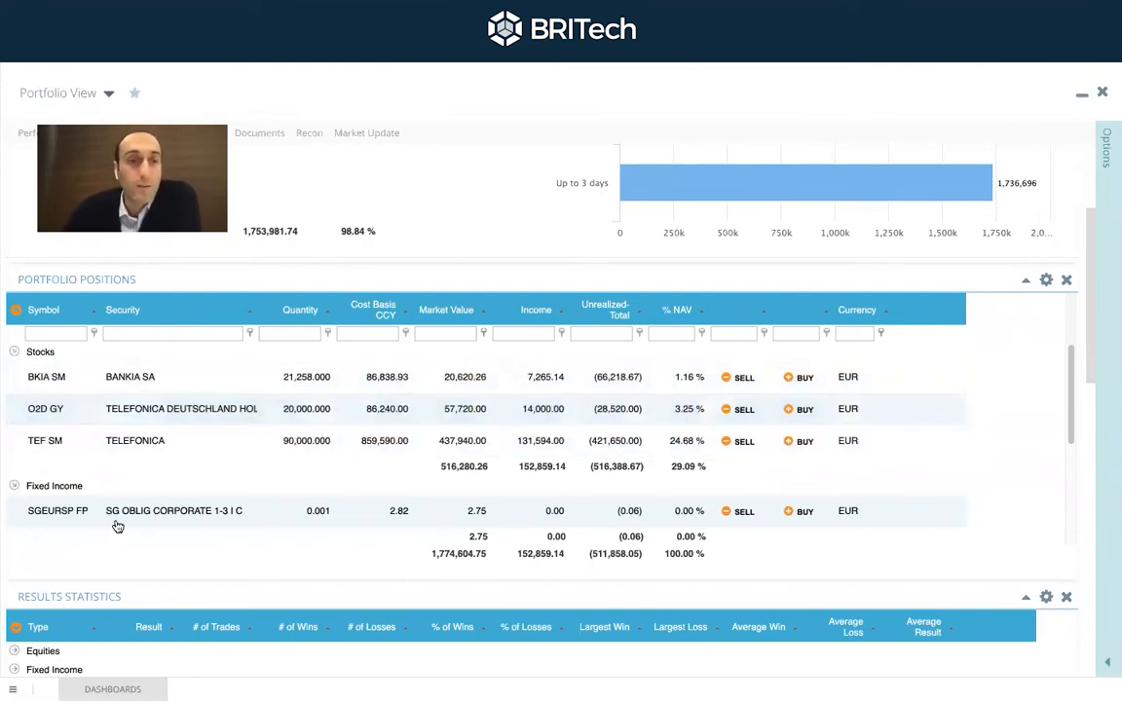
{"action": "scroll", "coordinate": [117, 526], "scroll_direction": "down", "scroll_amount": 3}
{"action": "scroll", "coordinate": [92, 457], "scroll_direction": "down", "scroll_amount": 1}
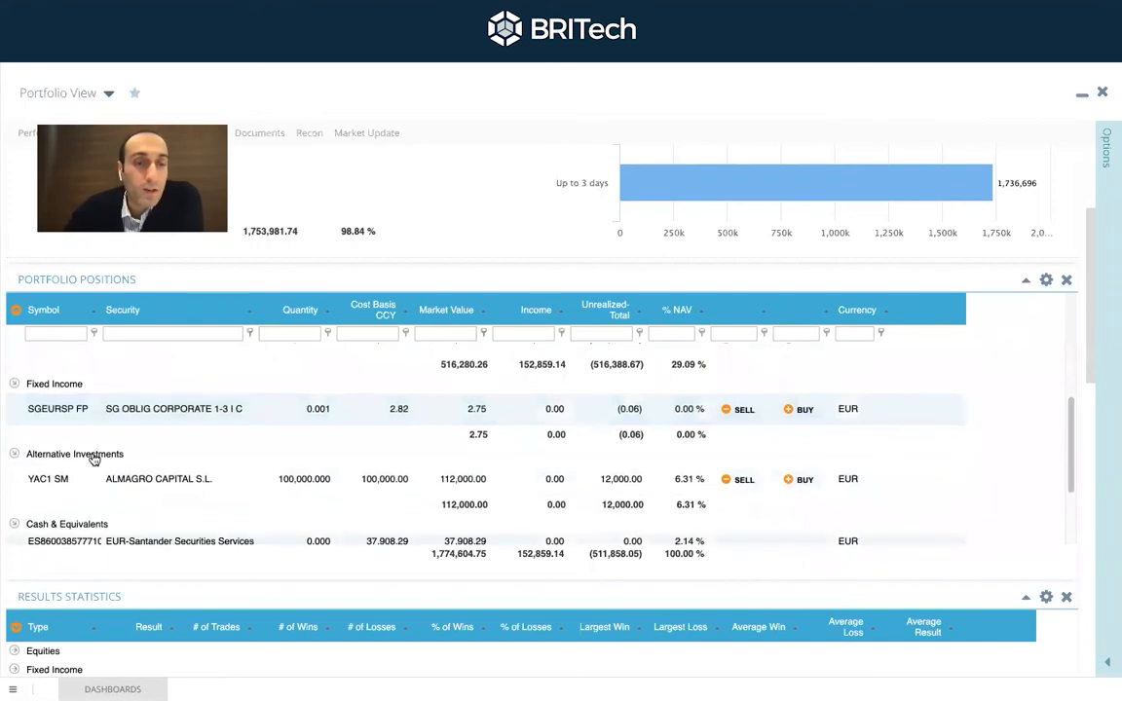
{"action": "scroll", "coordinate": [93, 460], "scroll_direction": "down", "scroll_amount": 3}
{"action": "scroll", "coordinate": [95, 460], "scroll_direction": "up", "scroll_amount": 4}
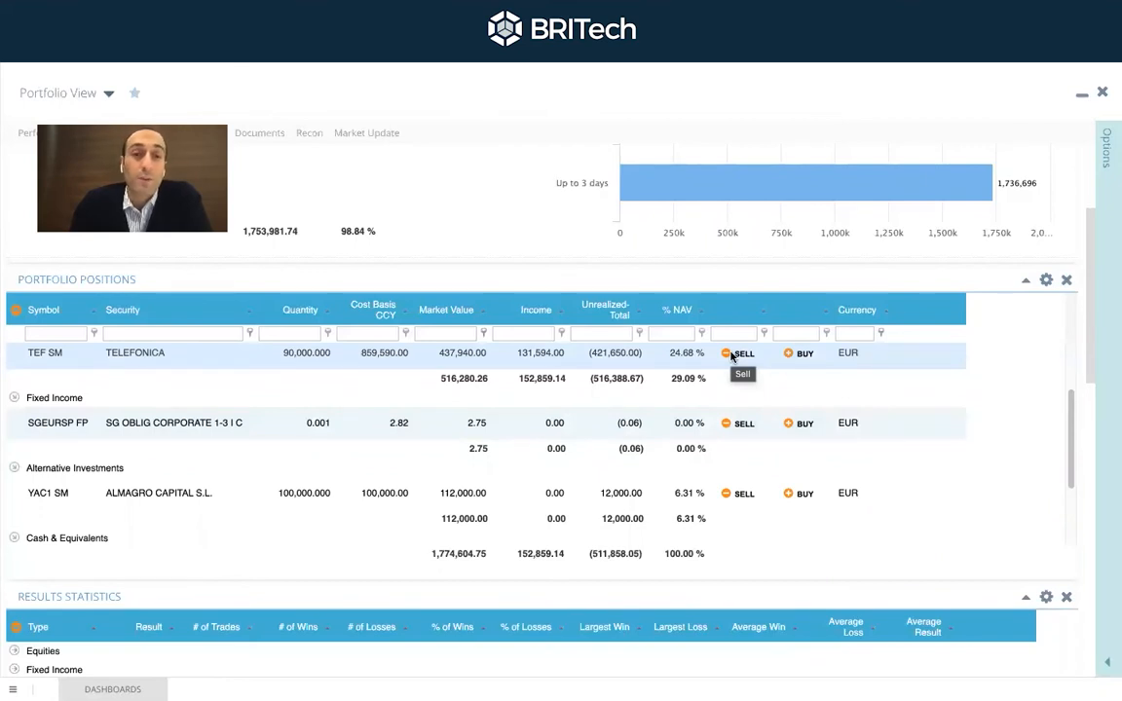
{"action": "mouse_move", "coordinate": [531, 694]}
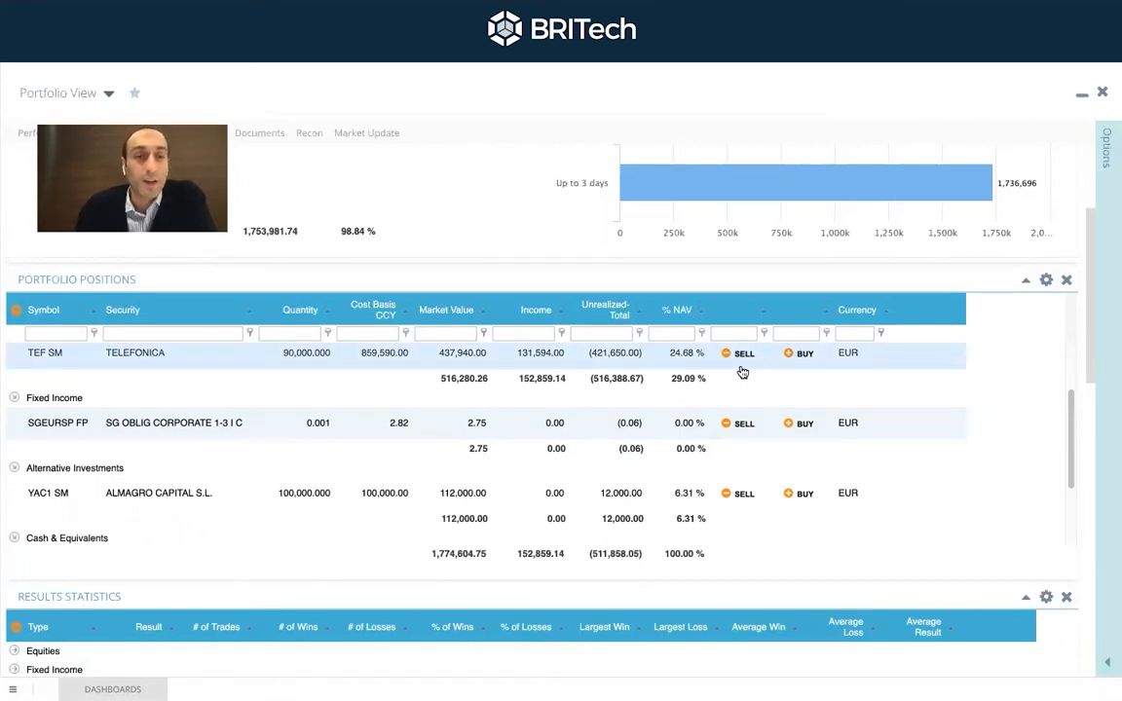
{"action": "scroll", "coordinate": [775, 439], "scroll_direction": "down", "scroll_amount": 3}
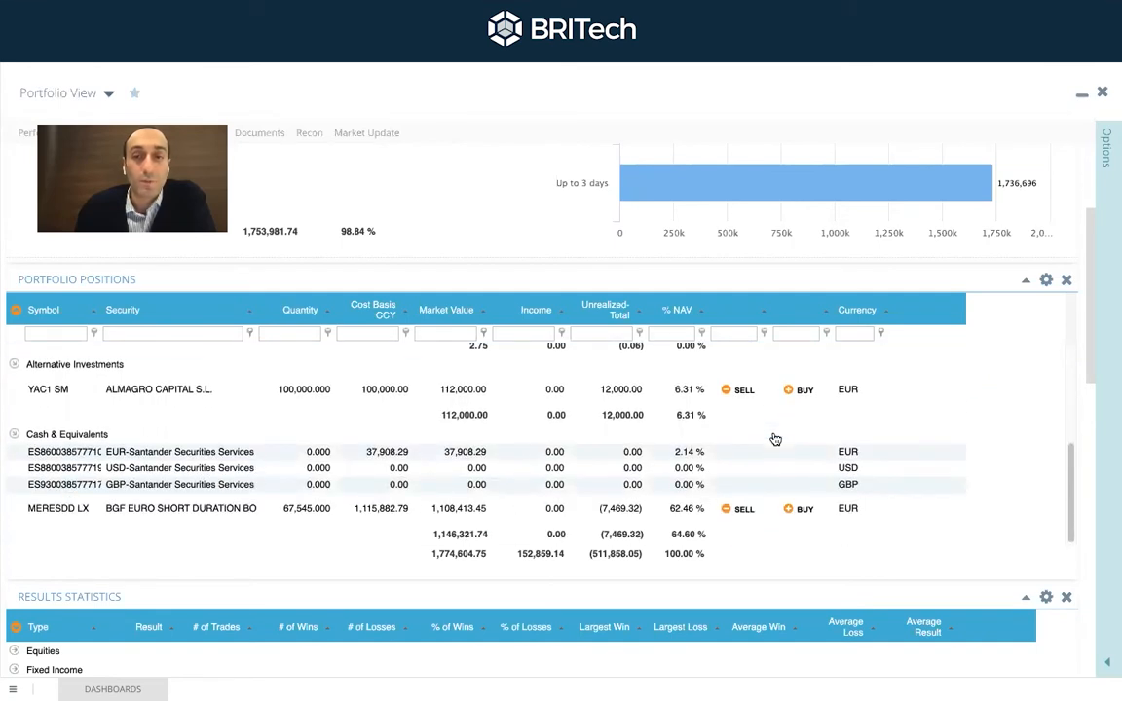
{"action": "scroll", "coordinate": [757, 586], "scroll_direction": "down", "scroll_amount": 1}
Expand the Equities, Fixed Income, Funds and User Assets groups in the Results Statistics widget.
{"action": "scroll", "coordinate": [757, 586], "scroll_direction": "down", "scroll_amount": 5}
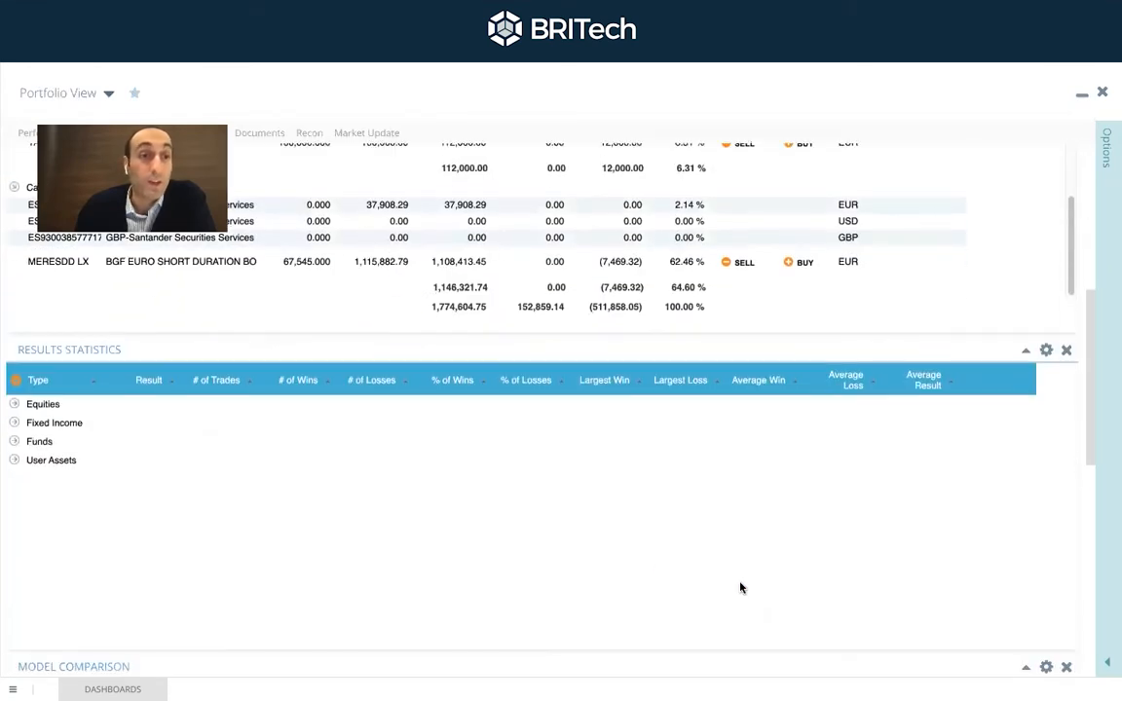
{"action": "left_click", "coordinate": [13, 405]}
{"action": "left_click", "coordinate": [13, 472]}
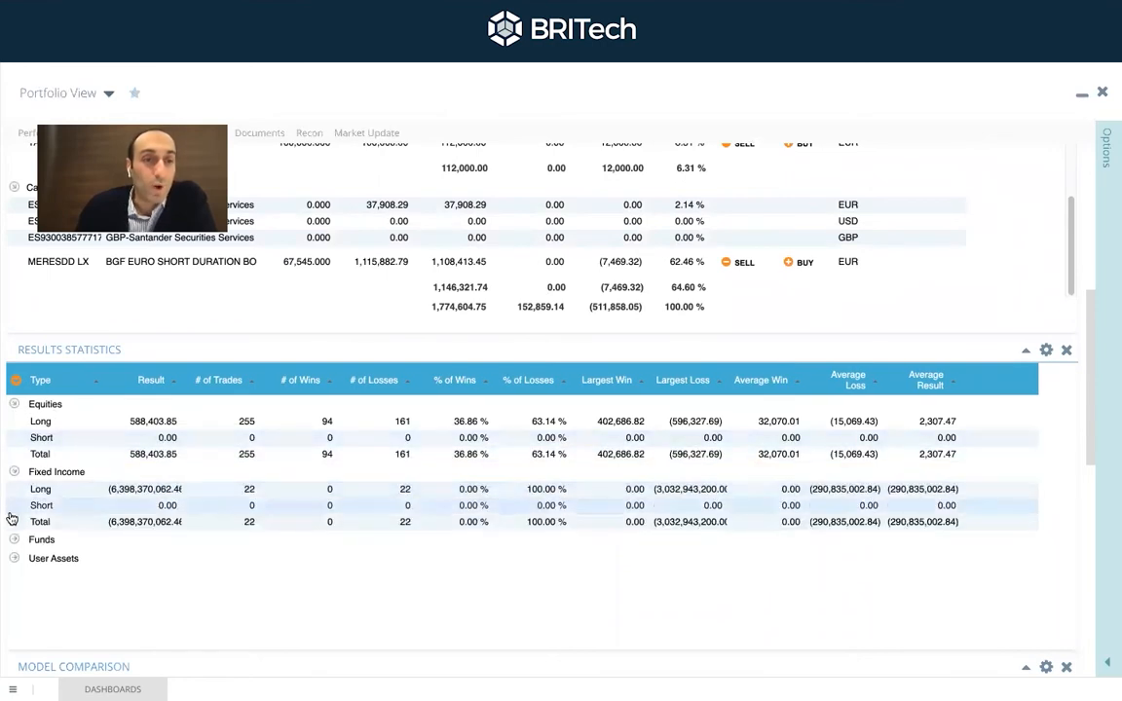
{"action": "left_click", "coordinate": [13, 541]}
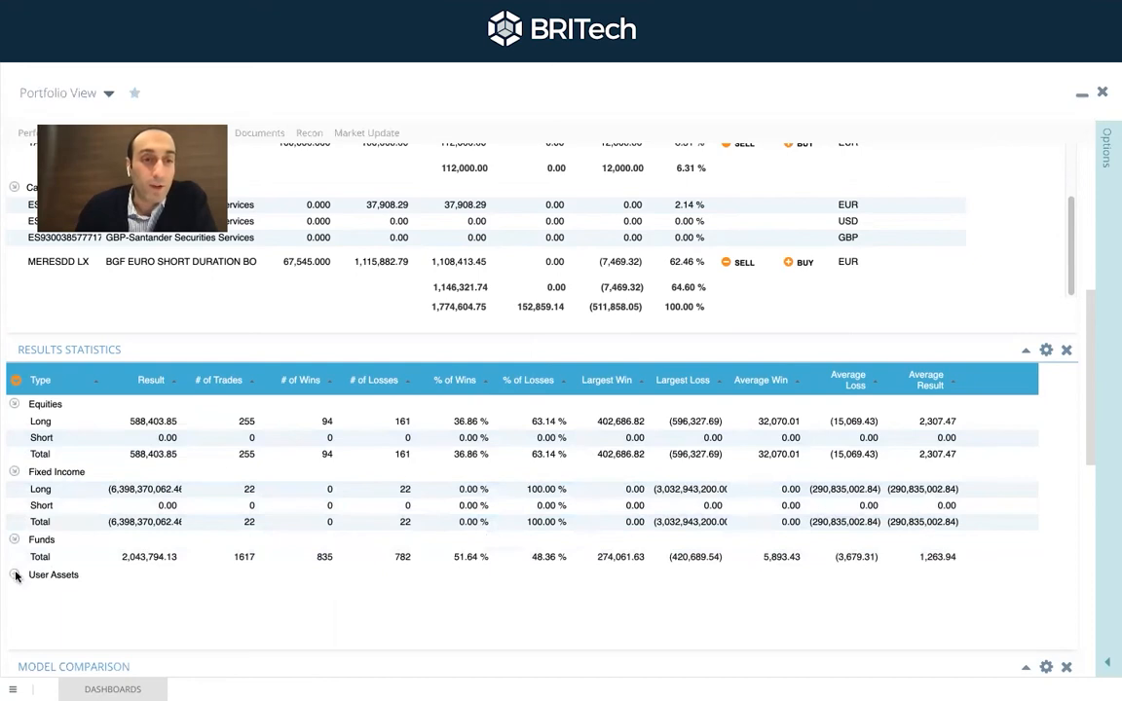
{"action": "left_click", "coordinate": [15, 574]}
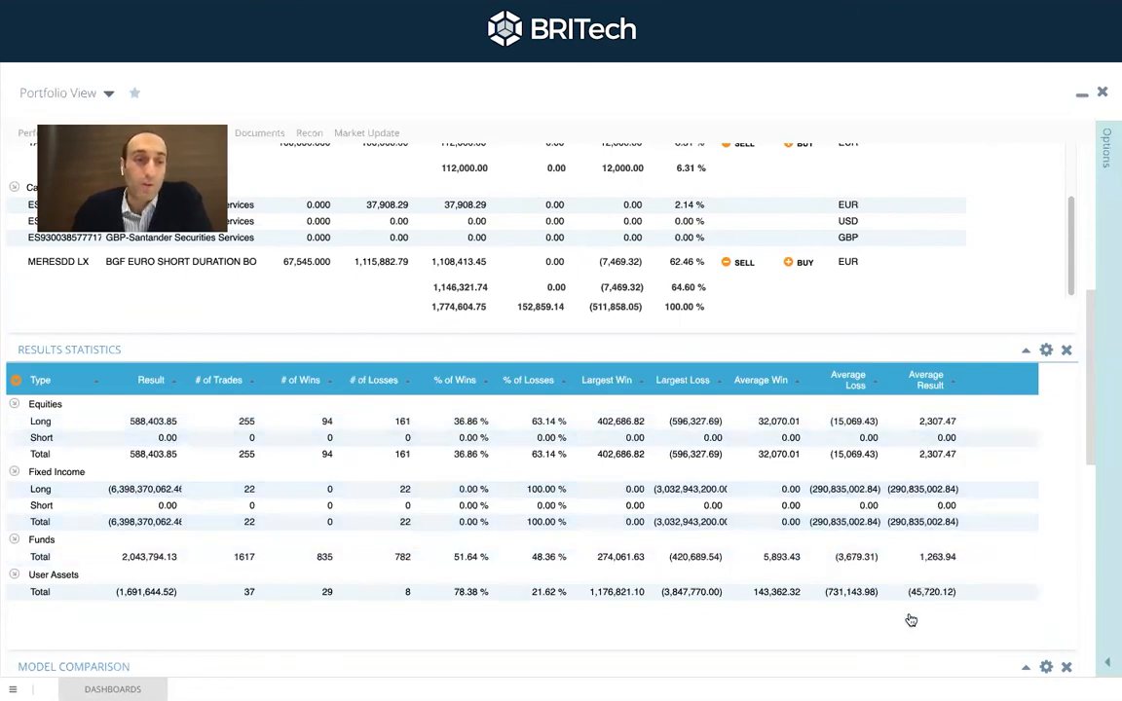
Examine the Risk x Return chart and the Risk x Return Analysis table at the end of the Portfolio page.
{"action": "scroll", "coordinate": [909, 619], "scroll_direction": "down", "scroll_amount": 1}
{"action": "scroll", "coordinate": [908, 620], "scroll_direction": "down", "scroll_amount": 6}
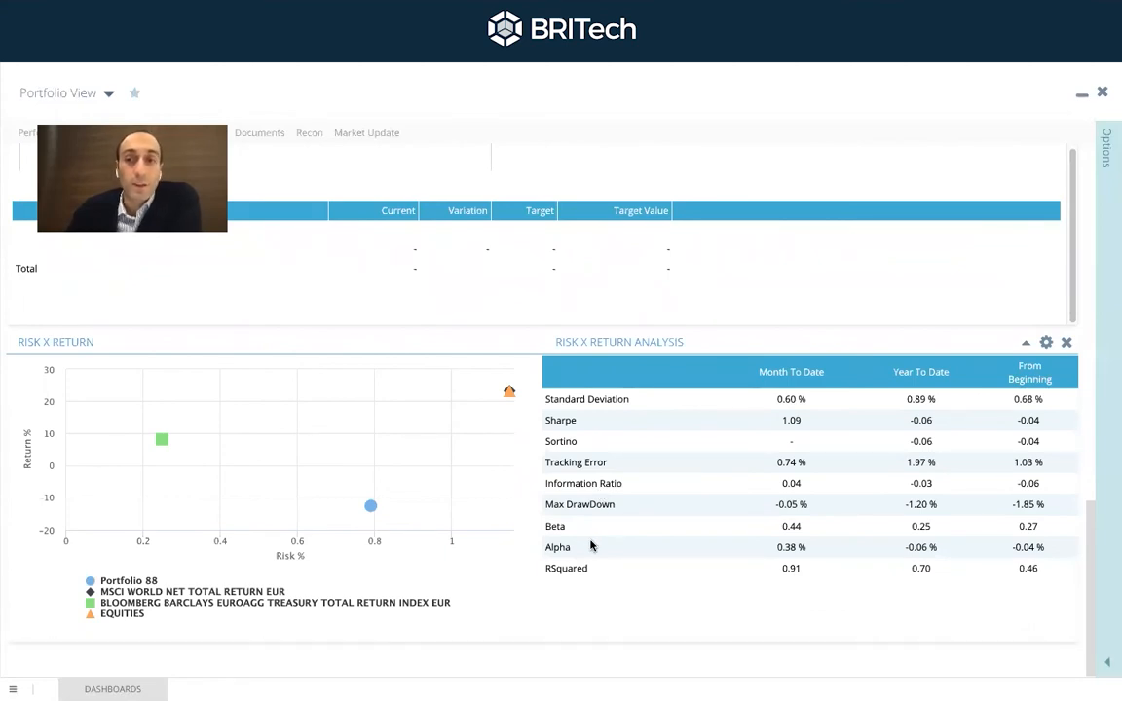
{"action": "scroll", "coordinate": [590, 546], "scroll_direction": "down", "scroll_amount": 1}
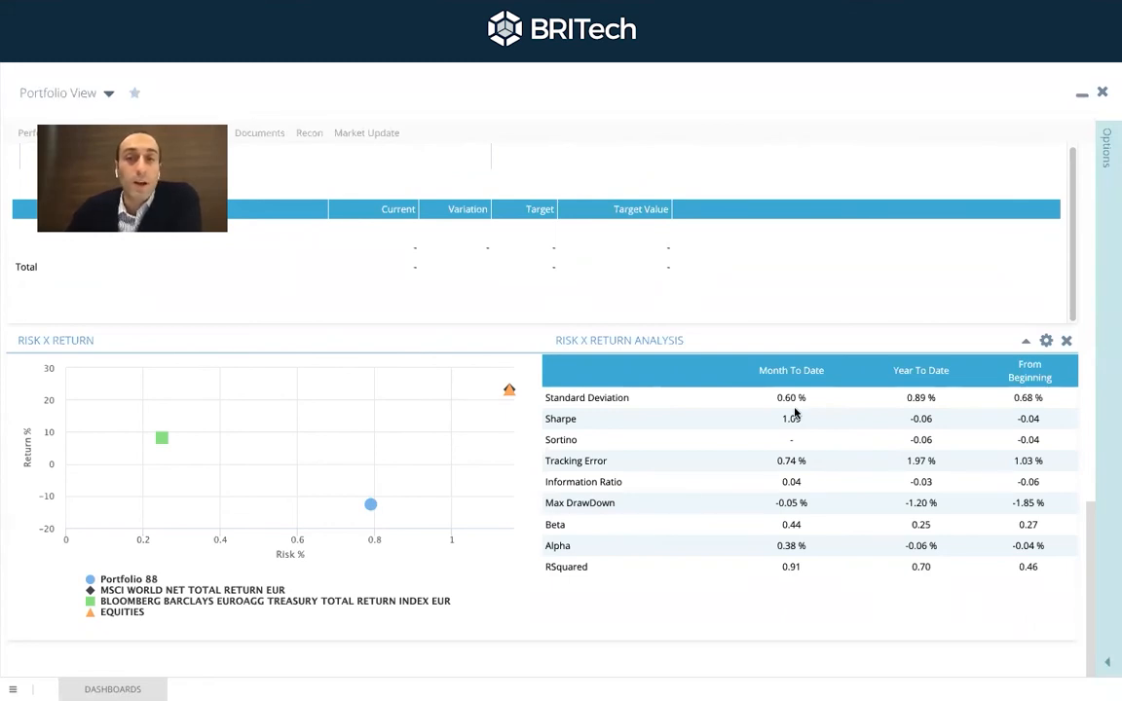
Open the Allocations page and examine its Top Holdings and Country Allocation widgets.
{"action": "scroll", "coordinate": [438, 321], "scroll_direction": "up", "scroll_amount": 10}
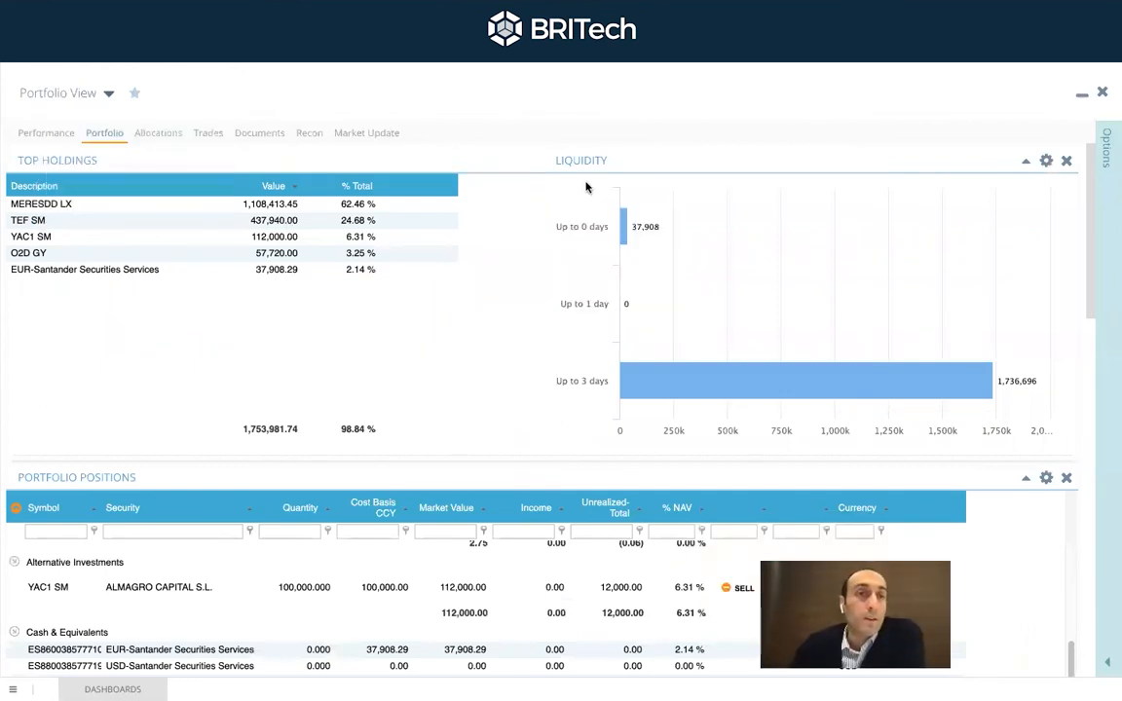
{"action": "left_click", "coordinate": [144, 139]}
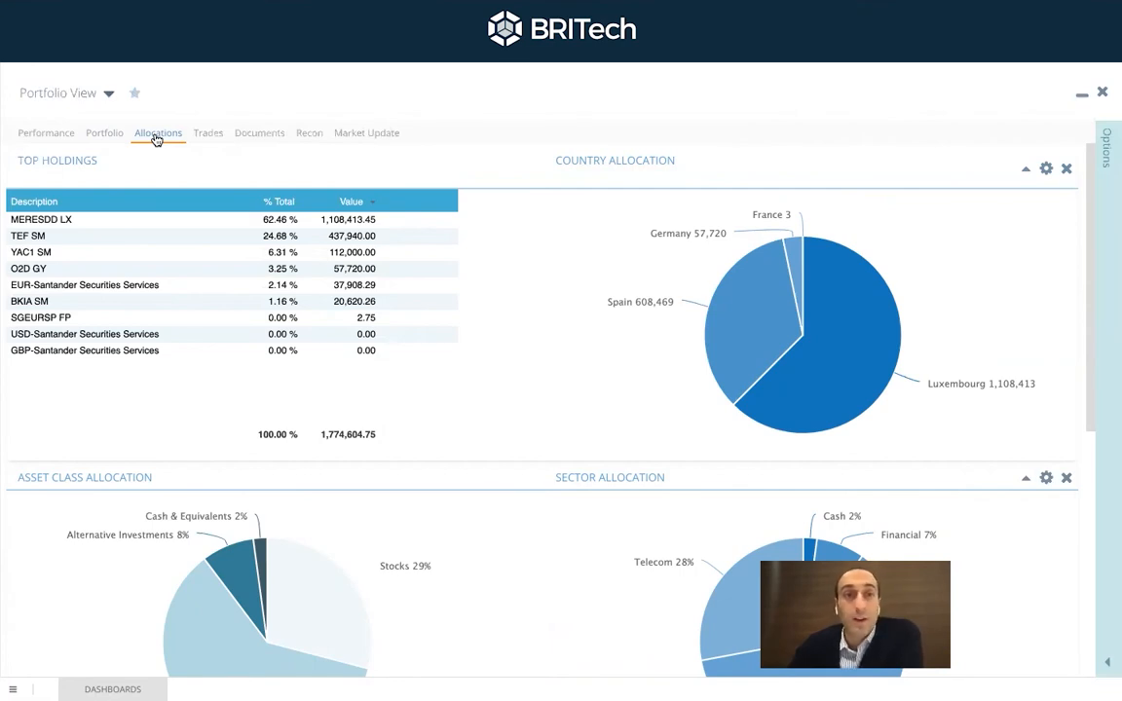
{"action": "scroll", "coordinate": [411, 295], "scroll_direction": "down", "scroll_amount": 1}
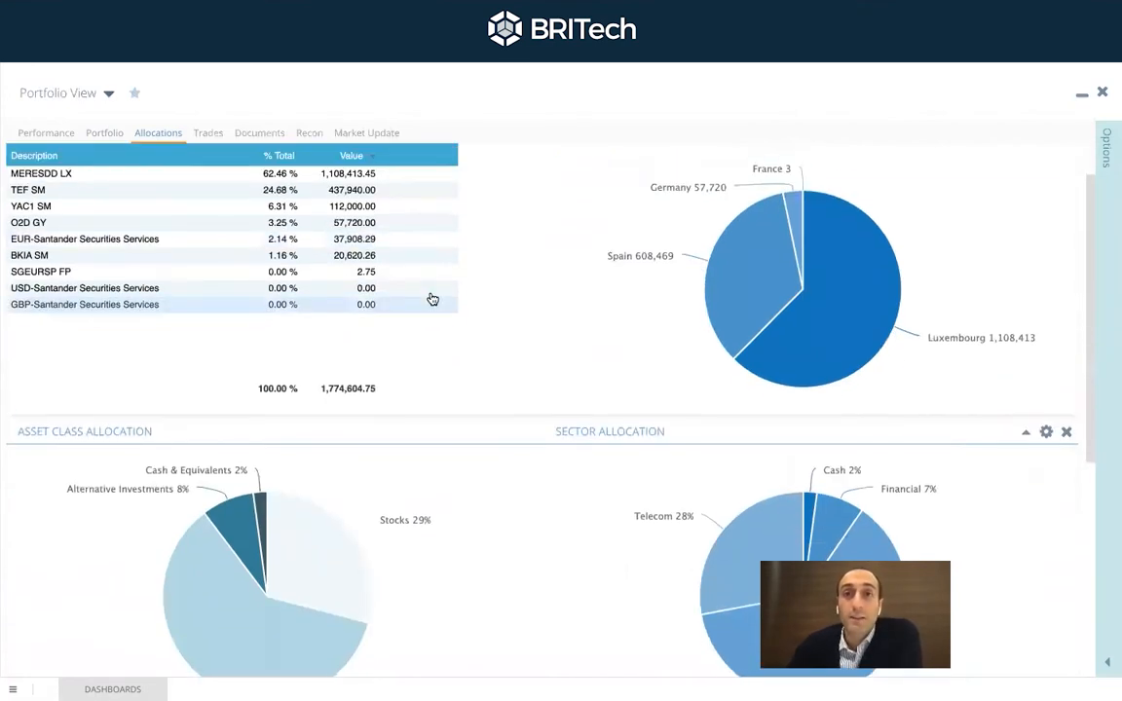
{"action": "scroll", "coordinate": [432, 298], "scroll_direction": "up", "scroll_amount": 1}
{"action": "mouse_move", "coordinate": [776, 278]}
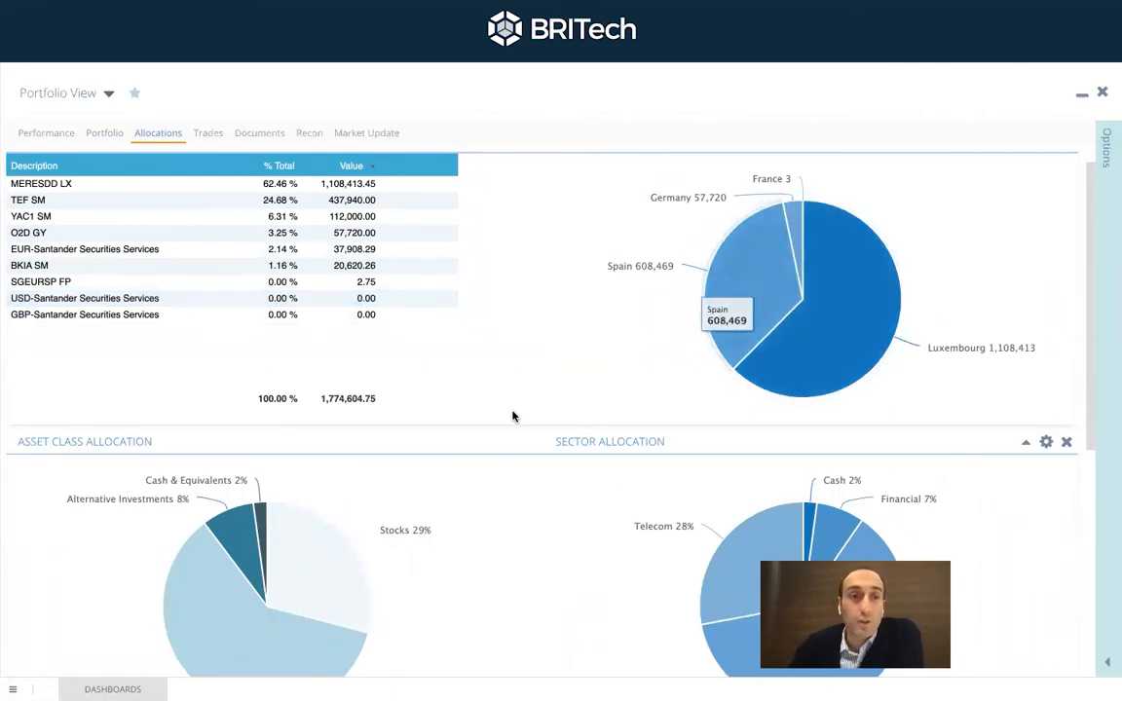
{"action": "scroll", "coordinate": [701, 300], "scroll_direction": "down", "scroll_amount": 1}
{"action": "scroll", "coordinate": [703, 300], "scroll_direction": "up", "scroll_amount": 1}
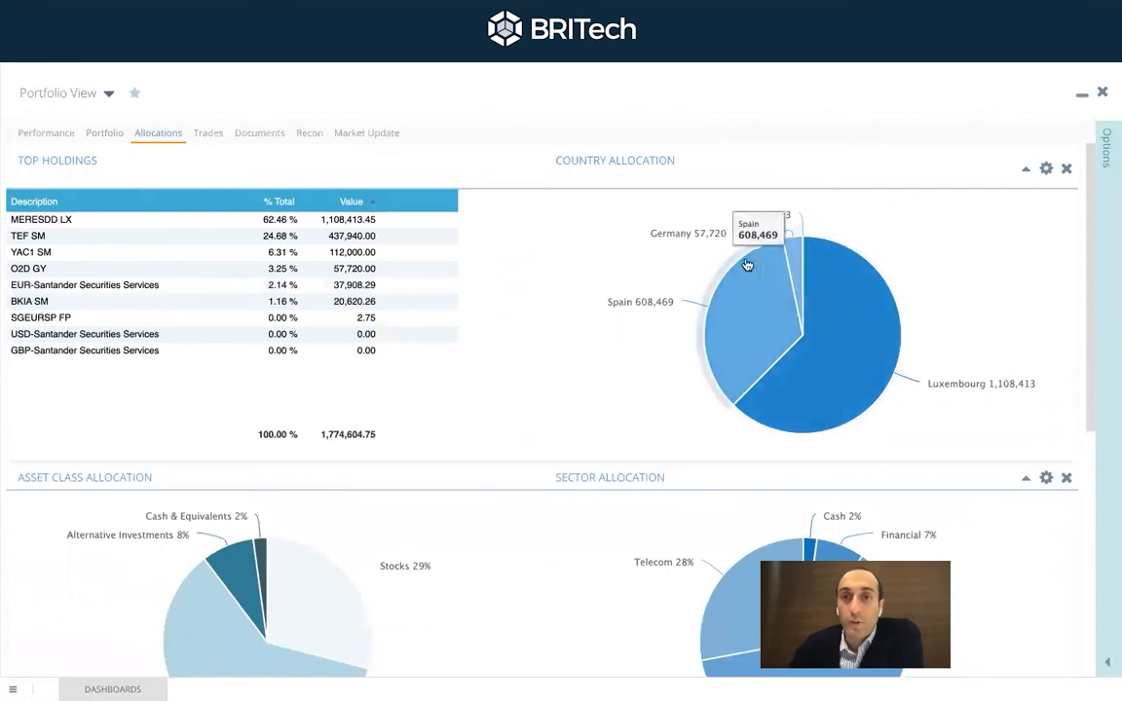
Configure the Country Allocation widget to show its values as percentages.
{"action": "left_click", "coordinate": [1046, 168]}
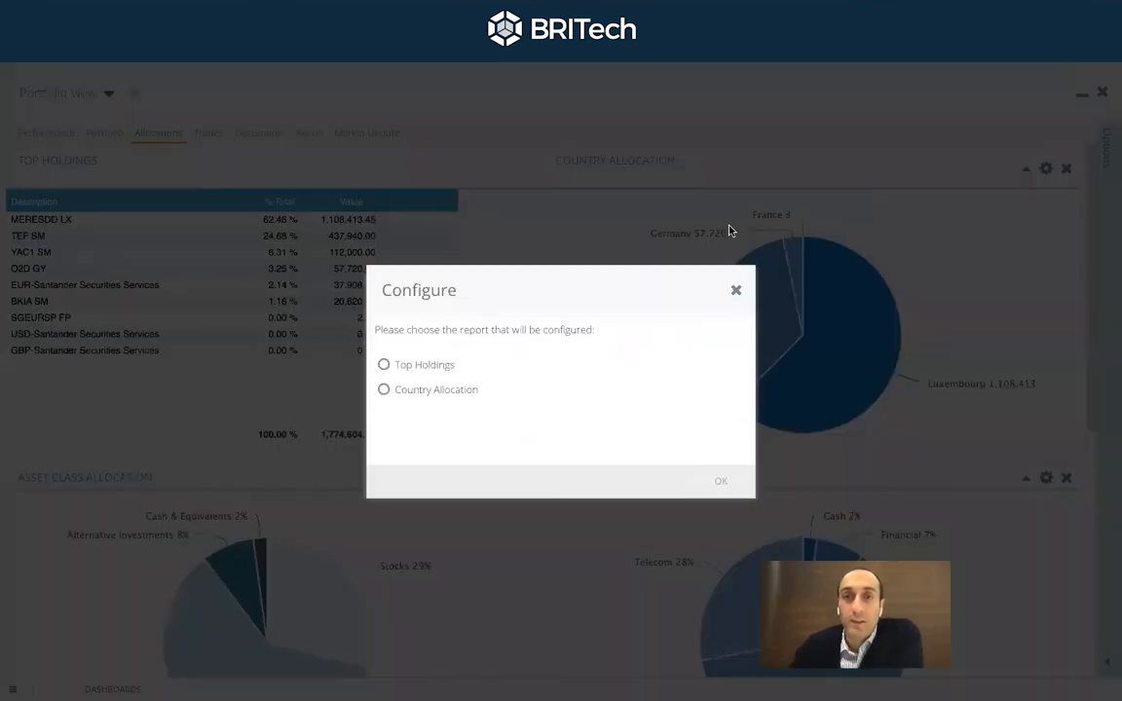
{"action": "left_click", "coordinate": [388, 392]}
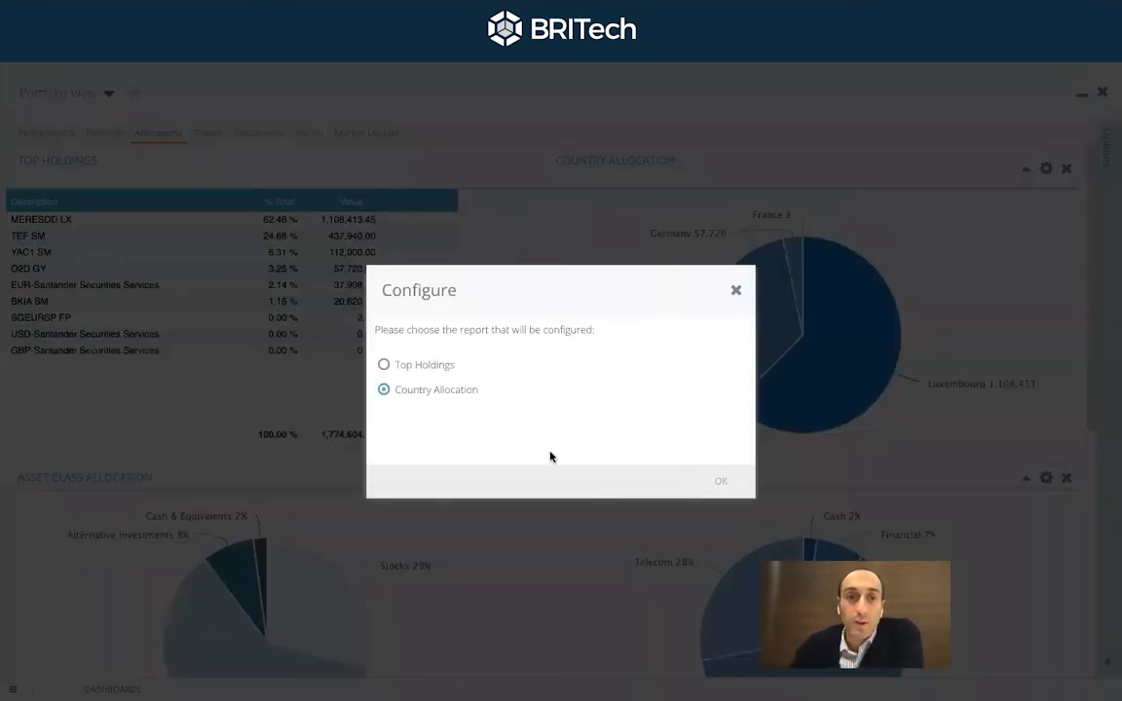
{"action": "left_click", "coordinate": [721, 483]}
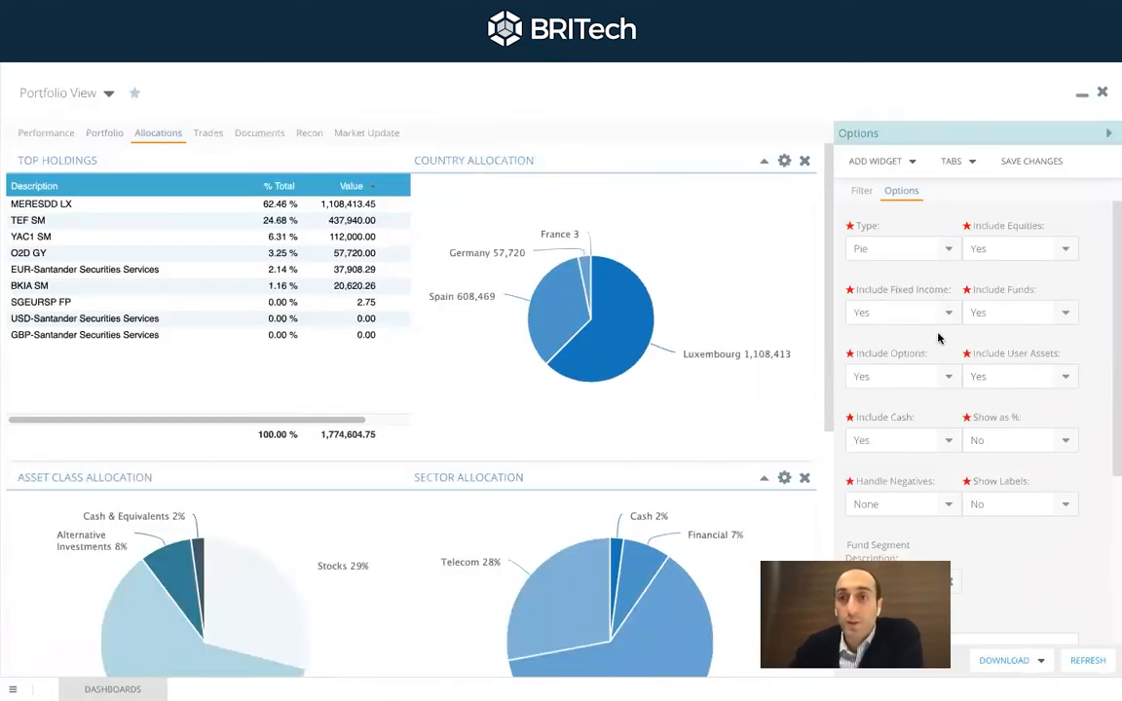
{"action": "scroll", "coordinate": [1081, 423], "scroll_direction": "down", "scroll_amount": 1}
{"action": "left_click", "coordinate": [1066, 394]}
{"action": "left_click", "coordinate": [1010, 418]}
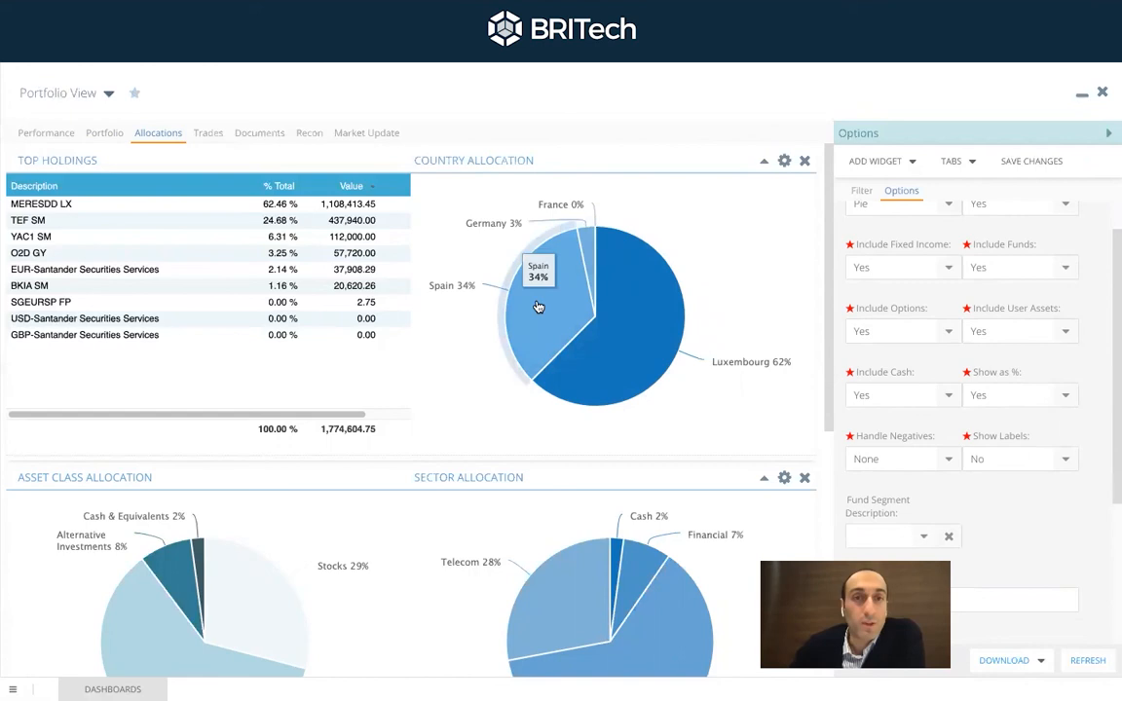
Change the Currency Allocation widget's chart type to Horizontal Bar.
{"action": "scroll", "coordinate": [426, 466], "scroll_direction": "down", "scroll_amount": 3}
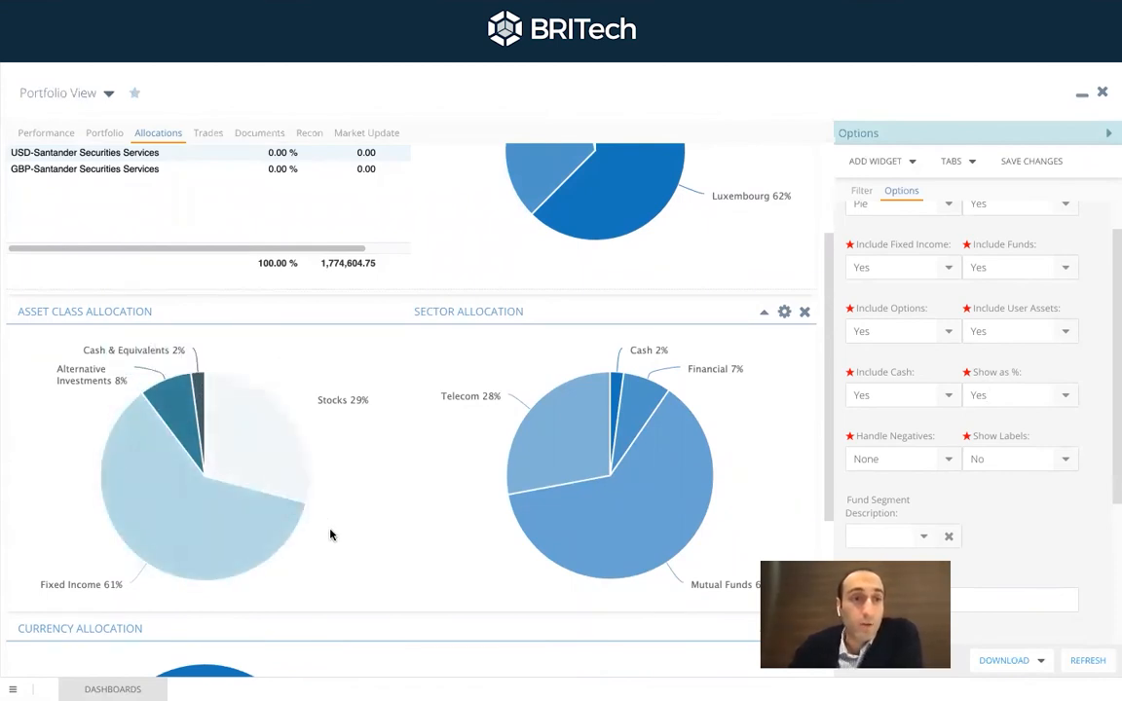
{"action": "scroll", "coordinate": [506, 495], "scroll_direction": "down", "scroll_amount": 1}
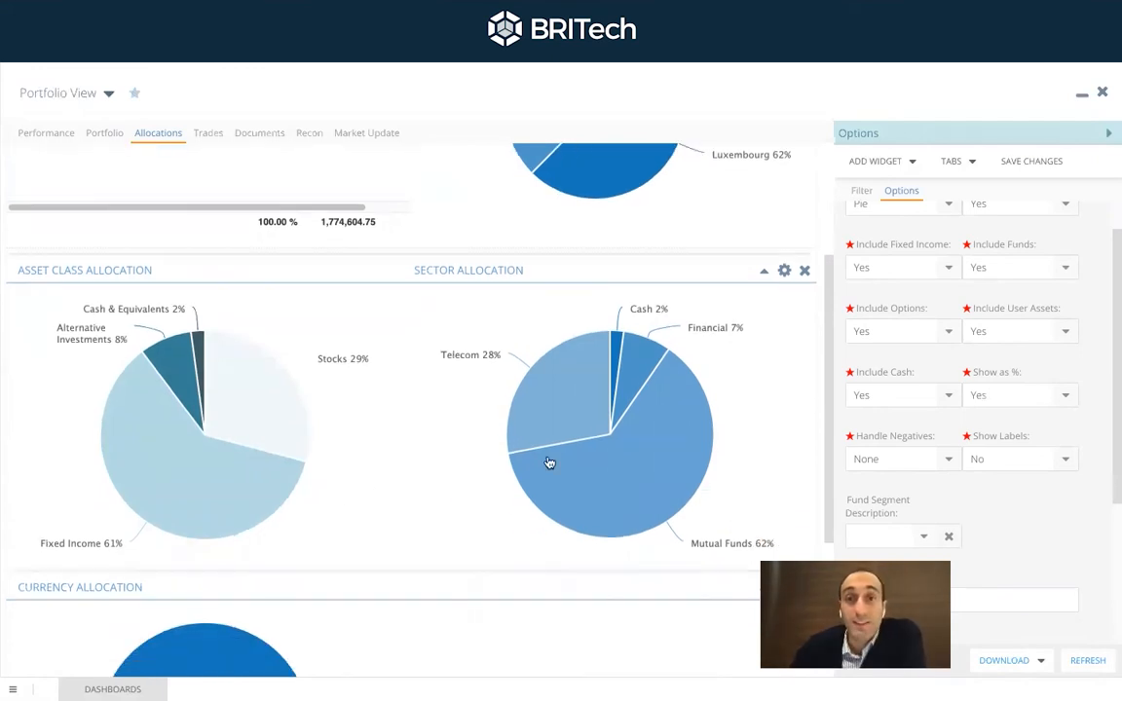
{"action": "scroll", "coordinate": [188, 575], "scroll_direction": "down", "scroll_amount": 4}
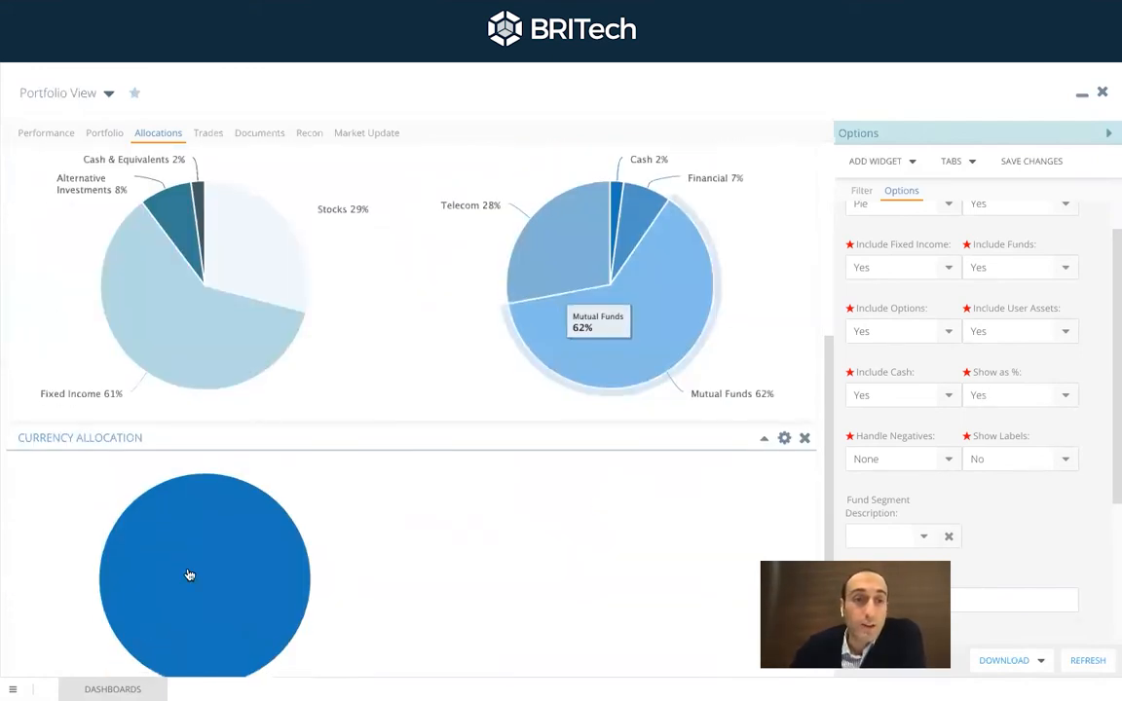
{"action": "scroll", "coordinate": [267, 593], "scroll_direction": "down", "scroll_amount": 2}
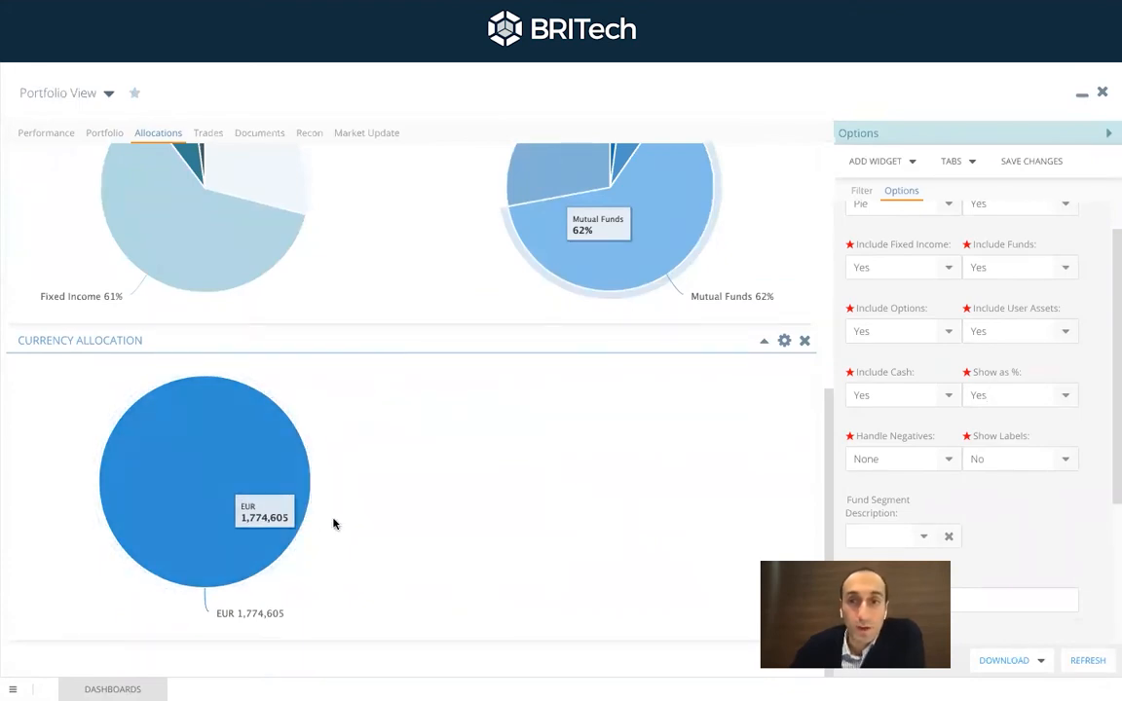
{"action": "left_click", "coordinate": [783, 340]}
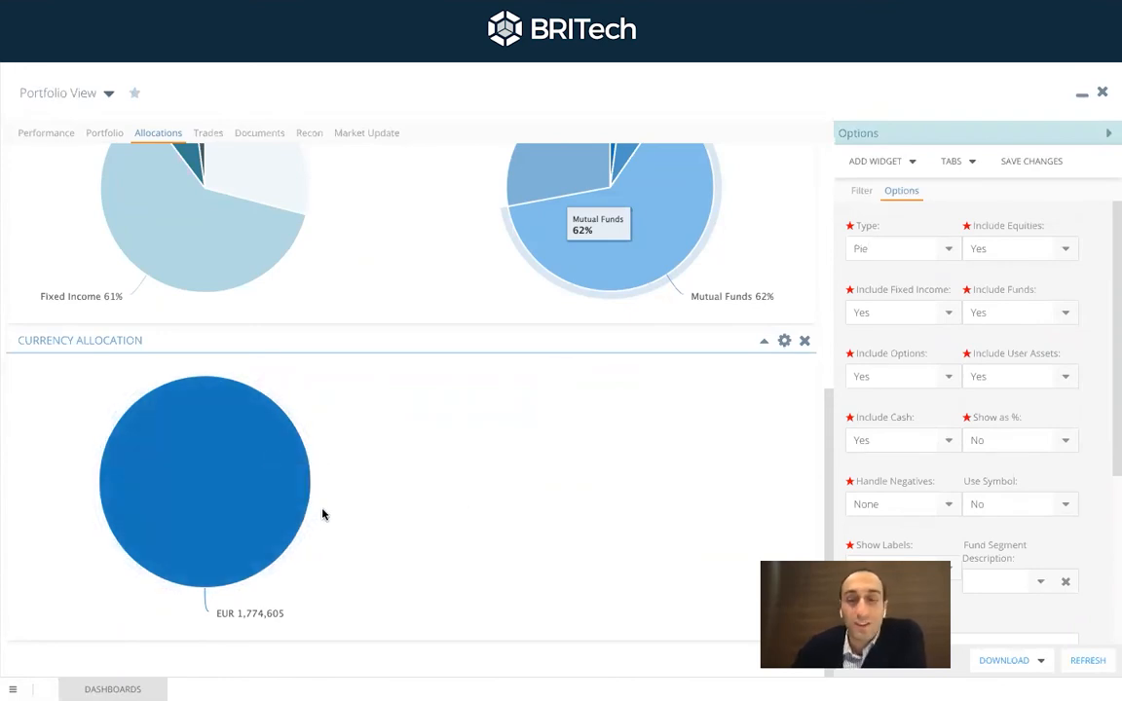
{"action": "left_click", "coordinate": [951, 252]}
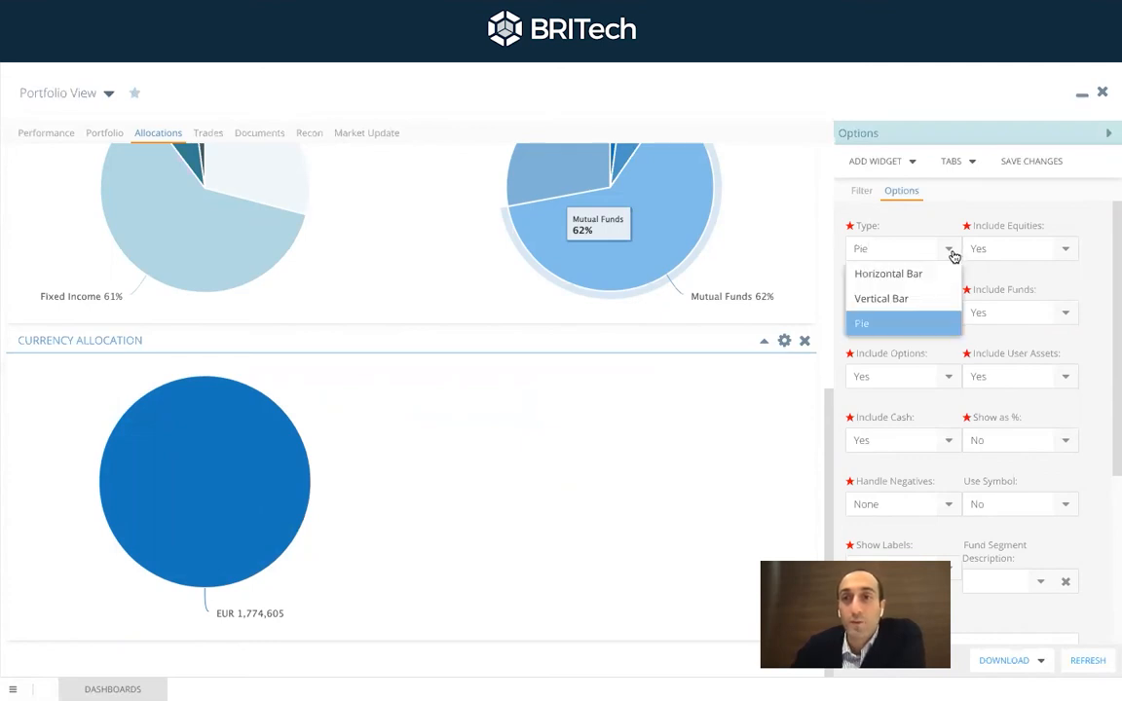
{"action": "left_click", "coordinate": [923, 274]}
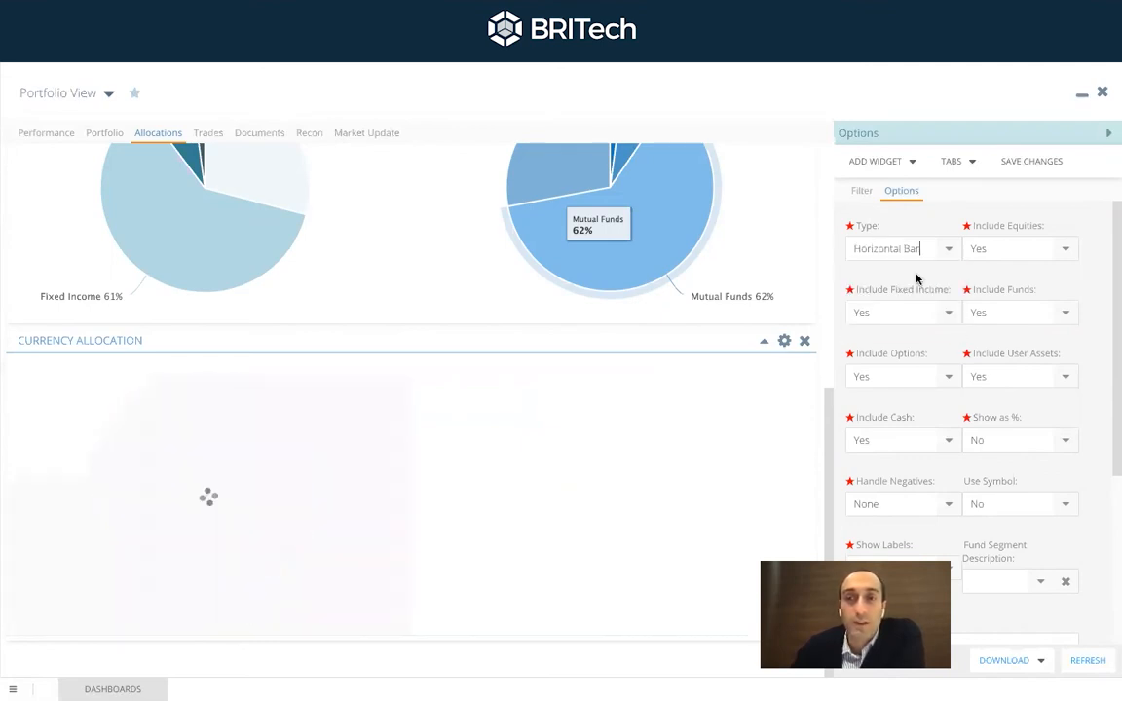
Switch both the Currency Allocation and the Asset Class Allocation charts to the Vertical Bar type.
{"action": "left_click", "coordinate": [946, 249]}
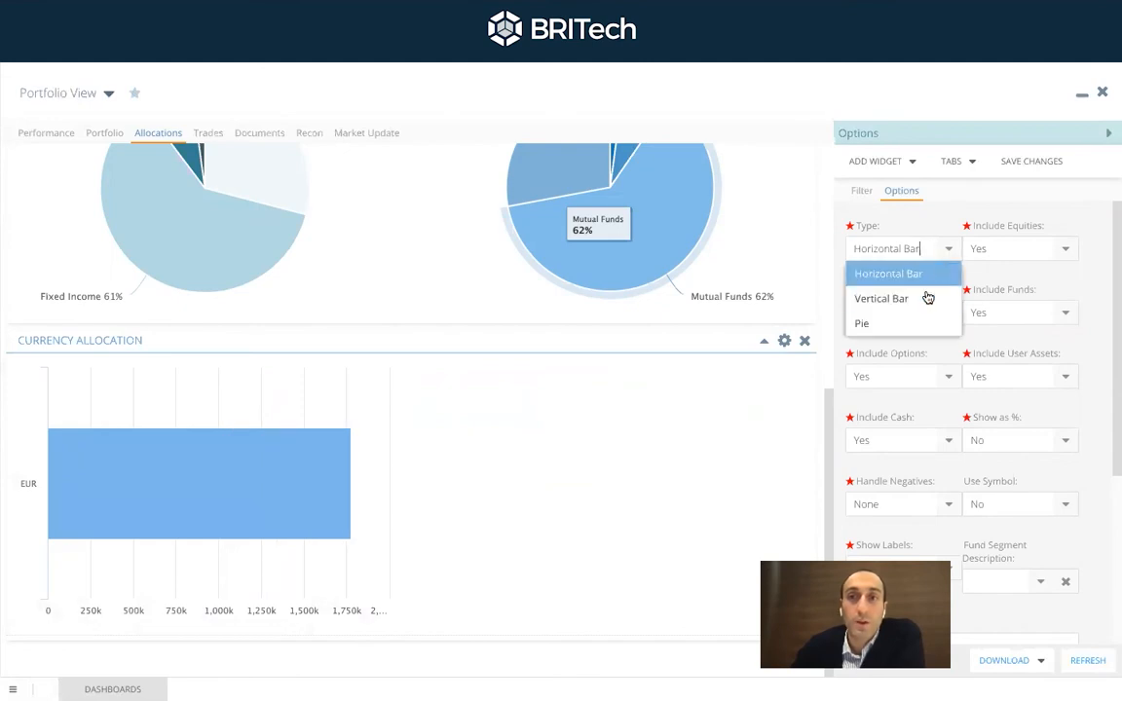
{"action": "left_click", "coordinate": [943, 300]}
{"action": "scroll", "coordinate": [626, 405], "scroll_direction": "up", "scroll_amount": 3}
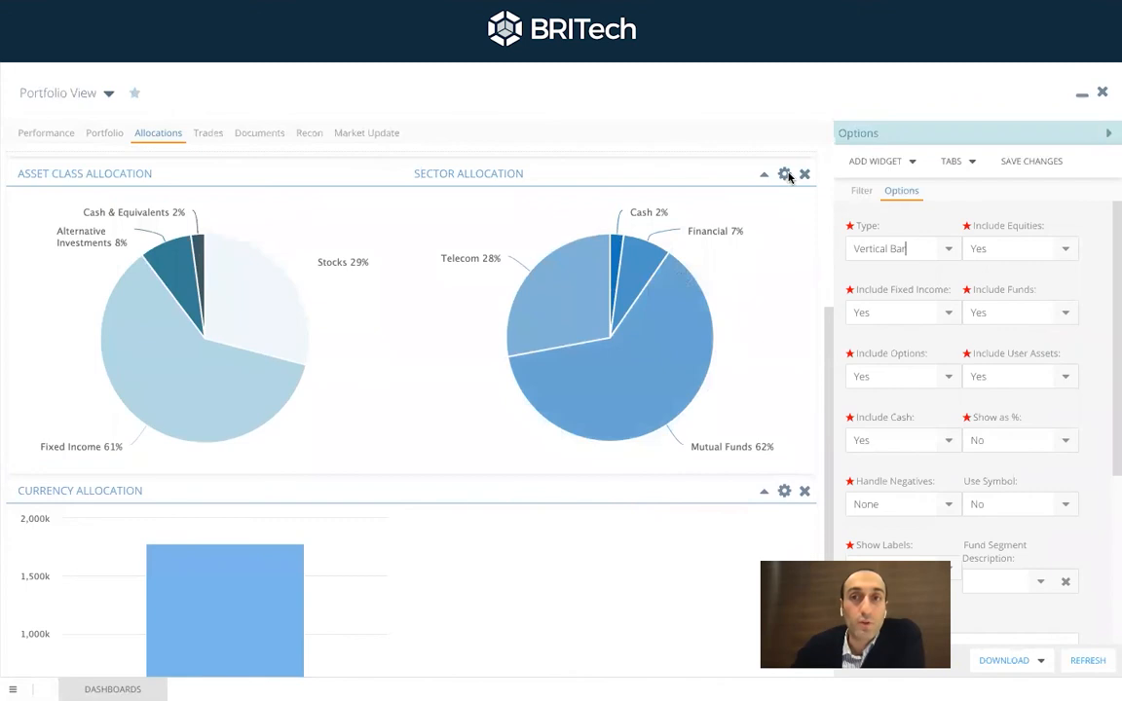
{"action": "left_click", "coordinate": [784, 174]}
{"action": "left_click", "coordinate": [384, 364]}
{"action": "left_click", "coordinate": [718, 481]}
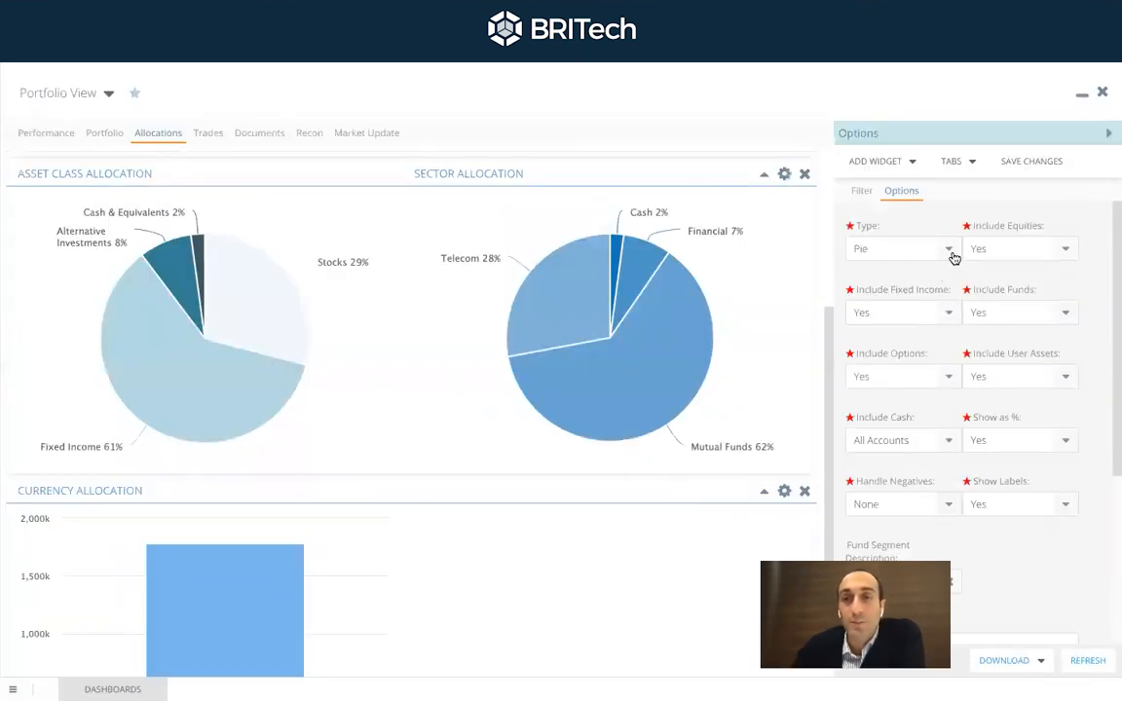
{"action": "left_click", "coordinate": [951, 253]}
{"action": "left_click", "coordinate": [920, 299]}
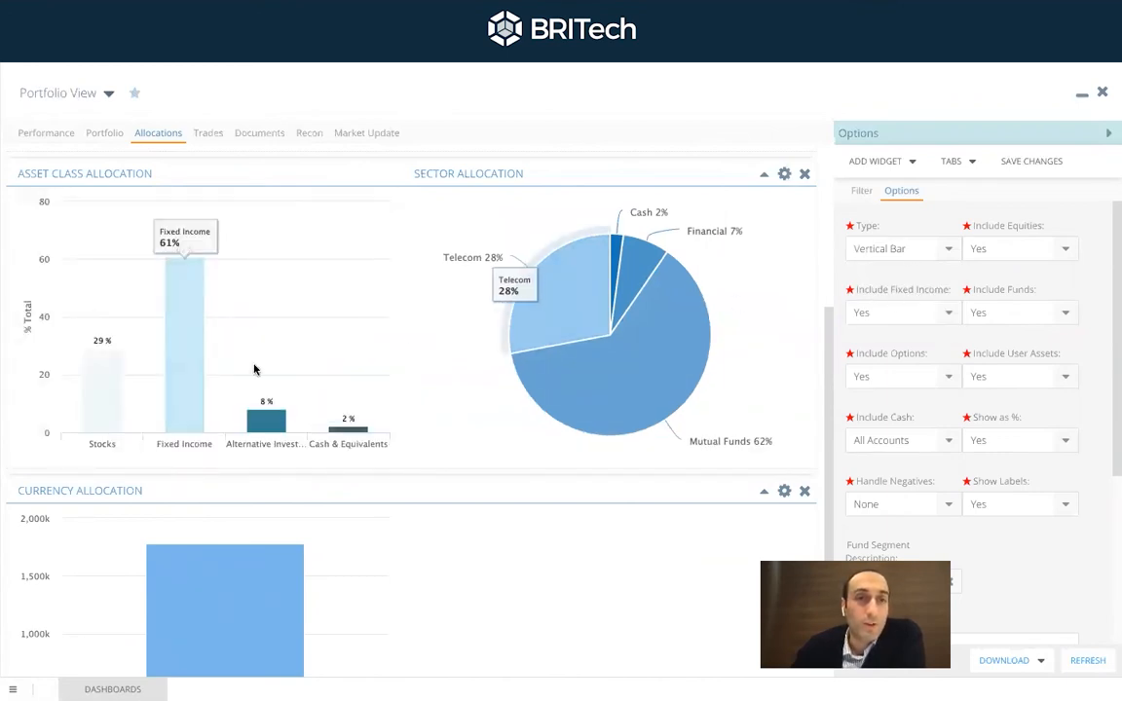
Open the Documents page and view its Document Vault widget.
{"action": "scroll", "coordinate": [374, 368], "scroll_direction": "up", "scroll_amount": 3}
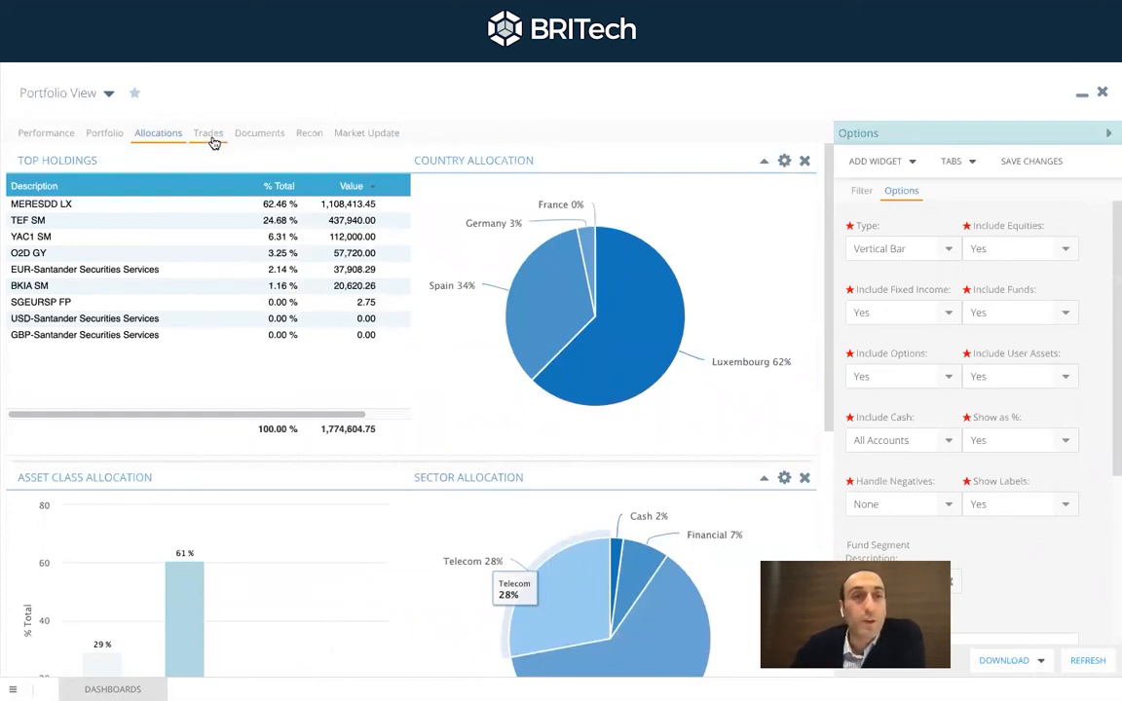
{"action": "left_click", "coordinate": [262, 138]}
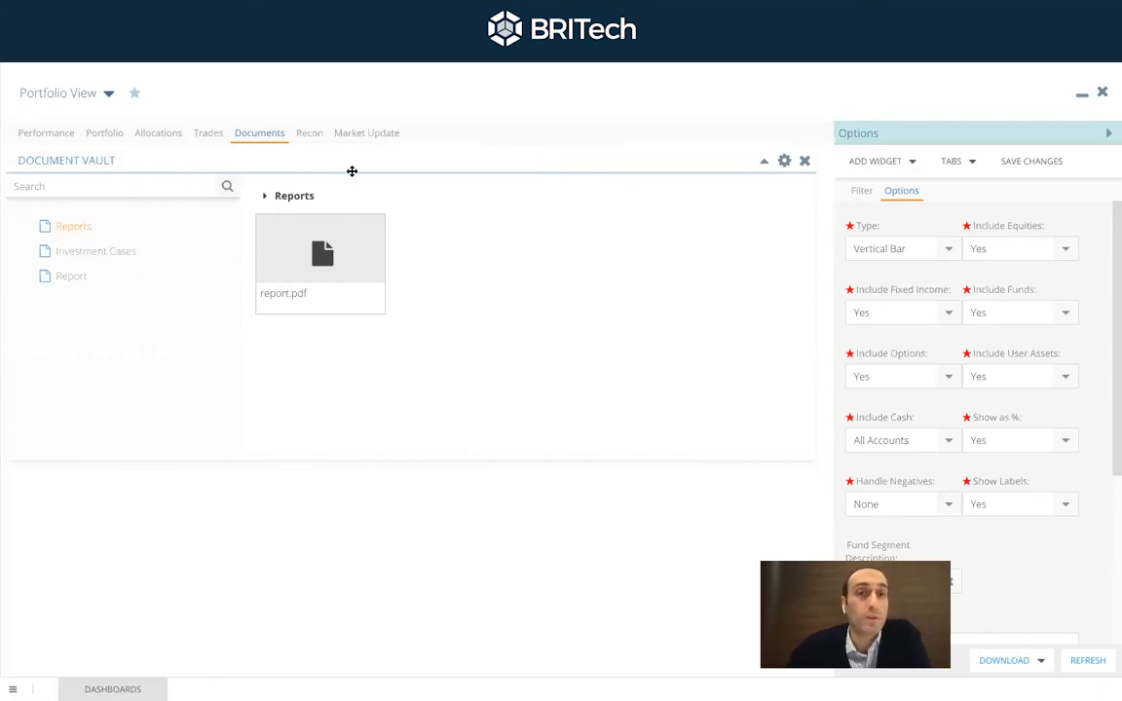
Go to the Market Update page and open the Formatted Text widget's content for editing.
{"action": "left_click", "coordinate": [378, 140]}
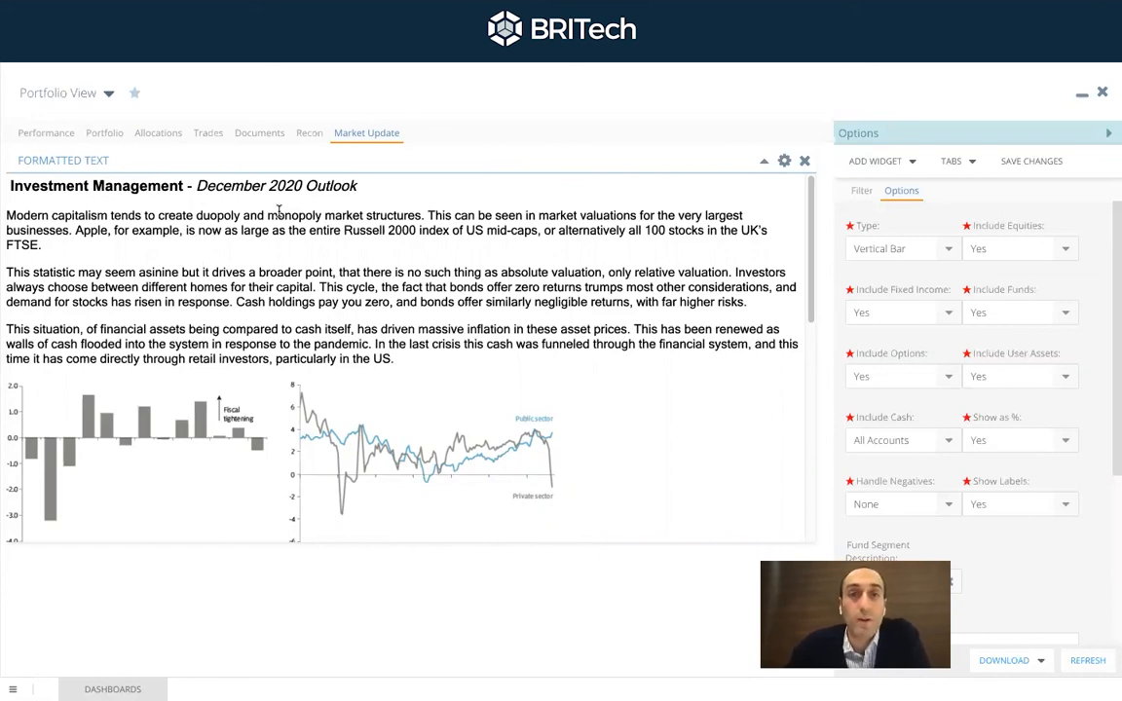
{"action": "left_click", "coordinate": [785, 162]}
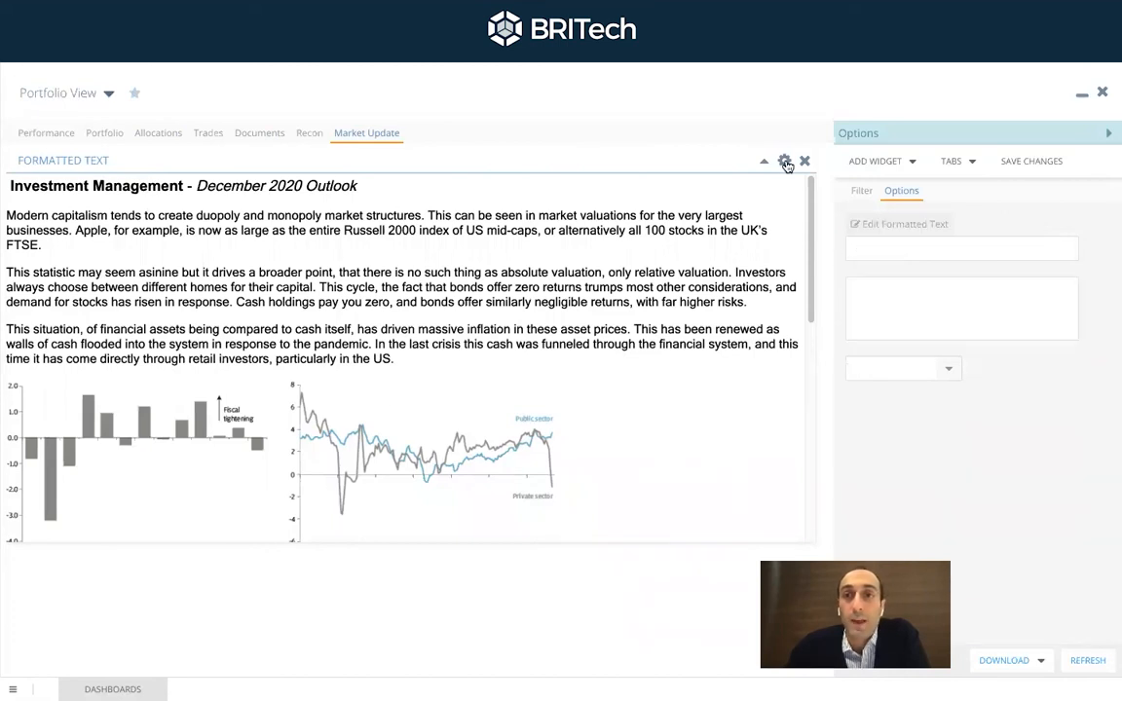
{"action": "left_click", "coordinate": [889, 232]}
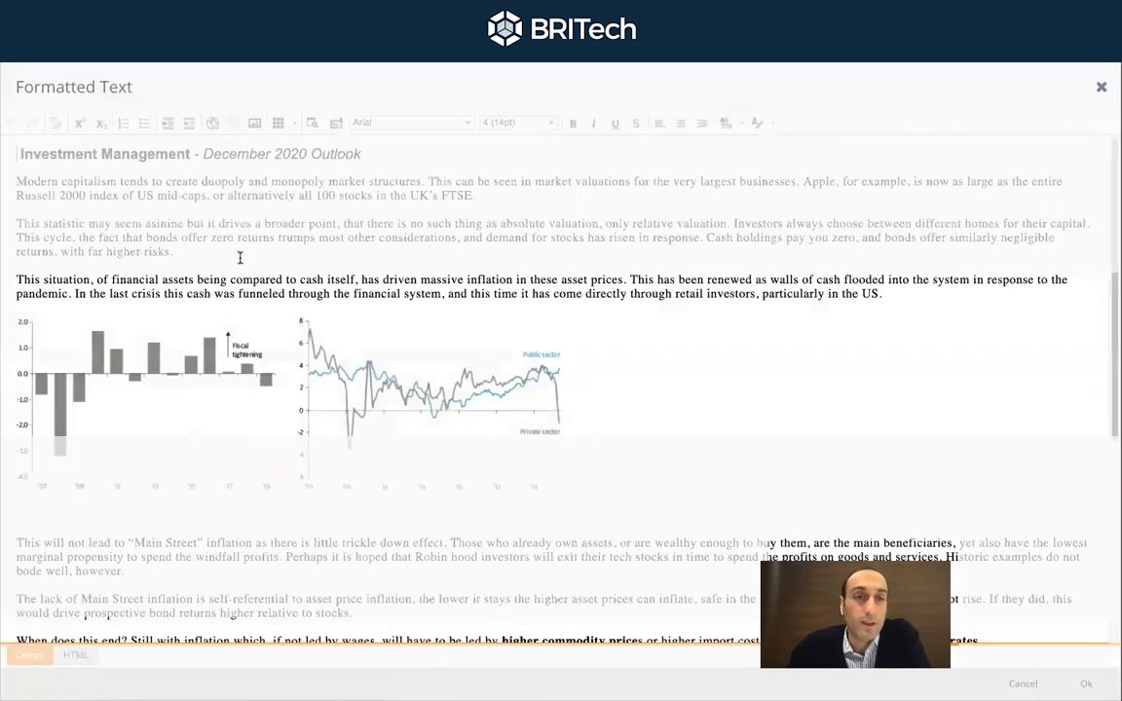
{"action": "left_click", "coordinate": [243, 250]}
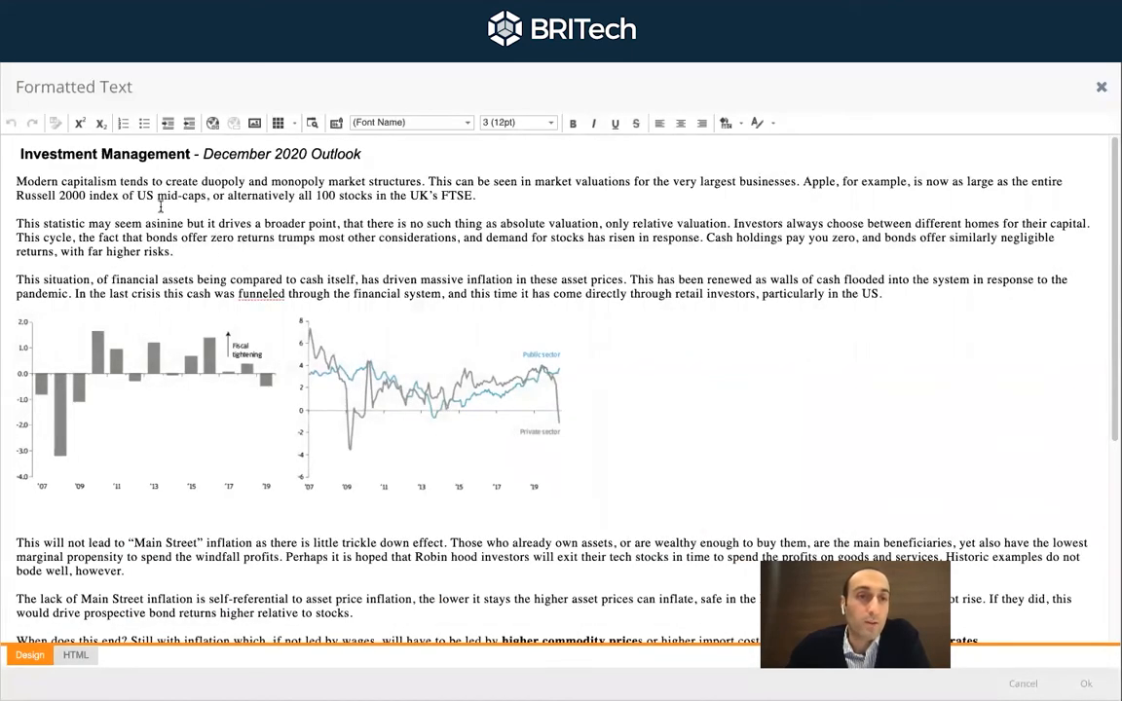
{"action": "left_click_drag", "start_coordinate": [87, 181], "coordinate": [266, 358]}
{"action": "left_click", "coordinate": [387, 252]}
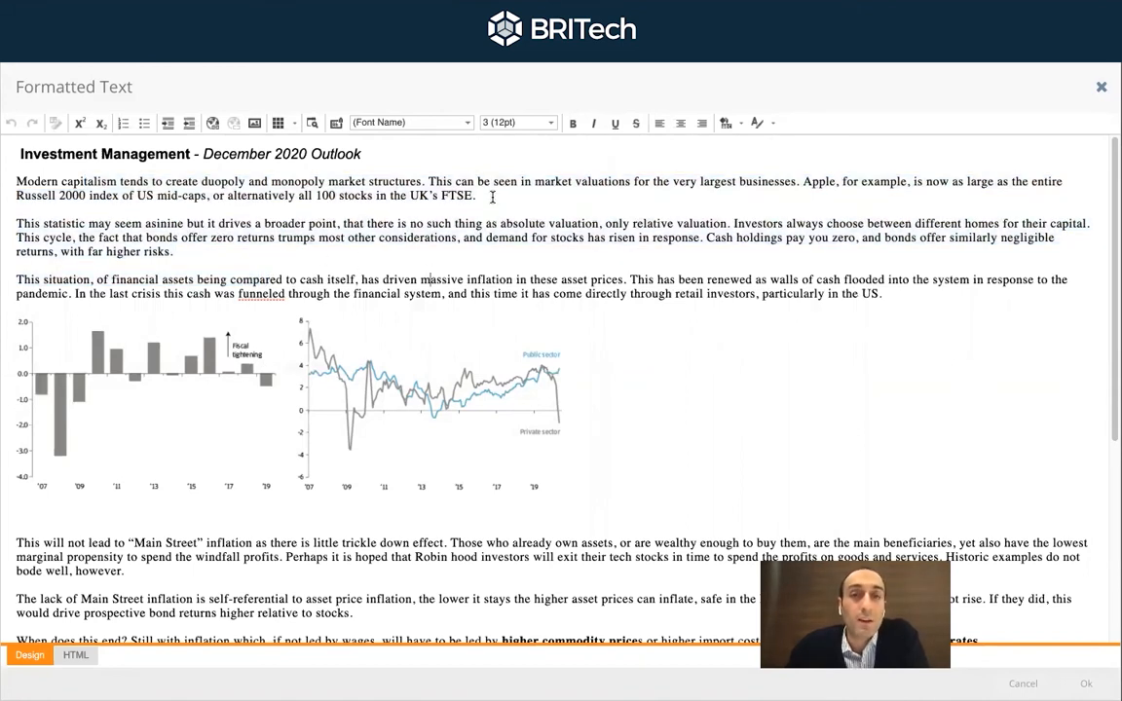
Add the word NAV after "FTSE." at the end of the first paragraph of the outlook text.
{"action": "double_click", "coordinate": [458, 195]}
{"action": "left_click", "coordinate": [508, 190]}
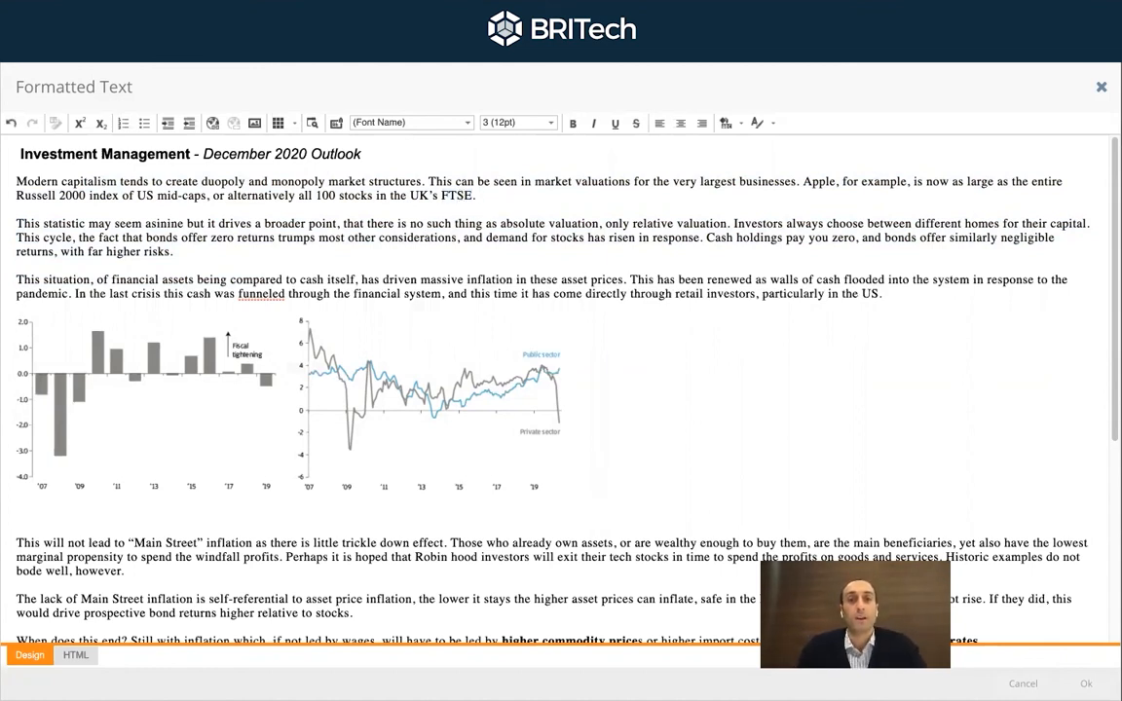
{"action": "type", "text": "NAV"}
Replace the word NAV with the NetAssetsValue placeholder and apply the edited text to the widget.
{"action": "double_click", "coordinate": [494, 195]}
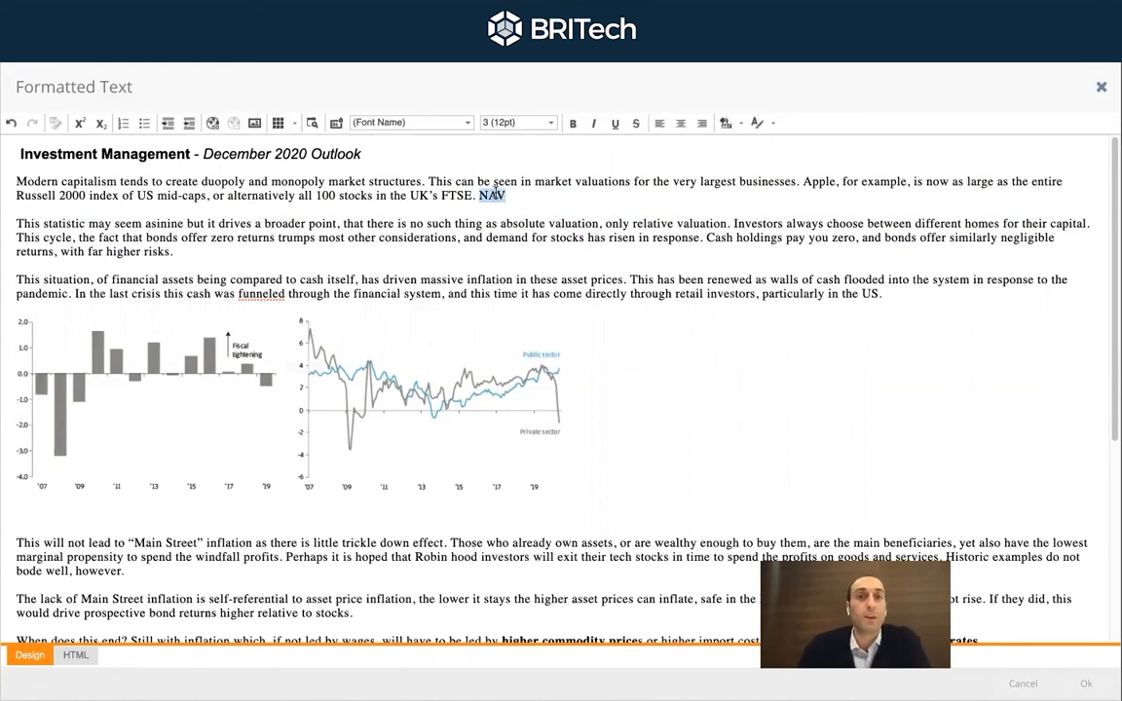
{"action": "left_click", "coordinate": [334, 124]}
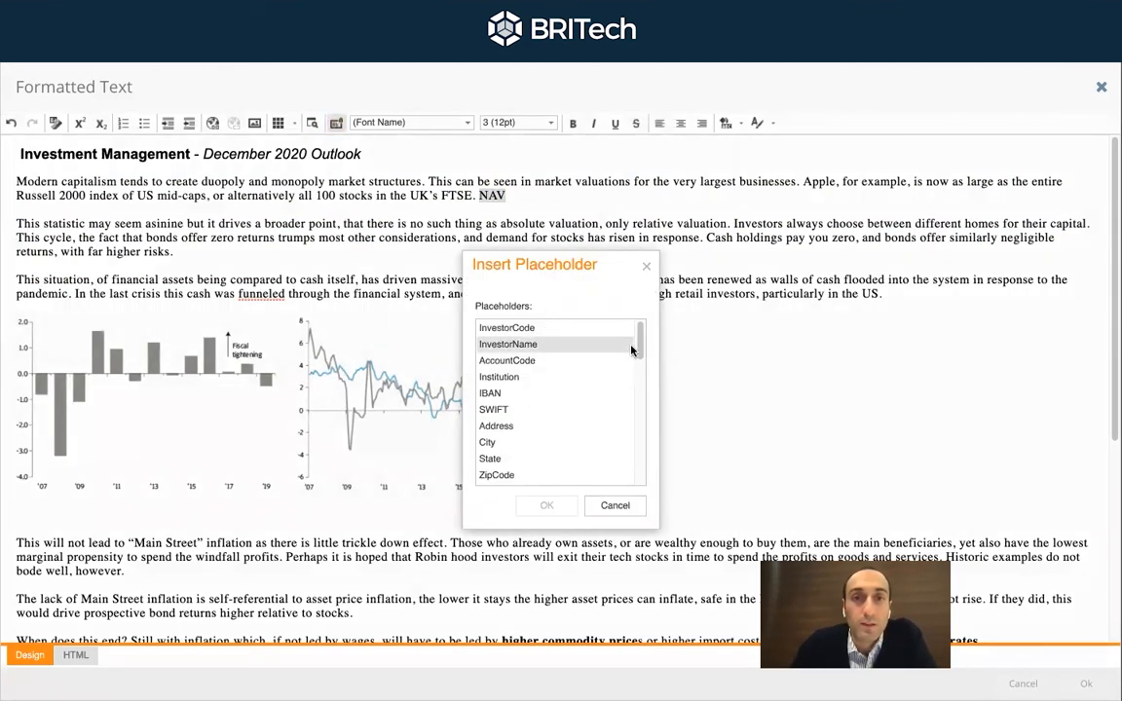
{"action": "scroll", "coordinate": [637, 359], "scroll_direction": "down", "scroll_amount": 1}
{"action": "left_click_drag", "start_coordinate": [638, 358], "coordinate": [633, 444]}
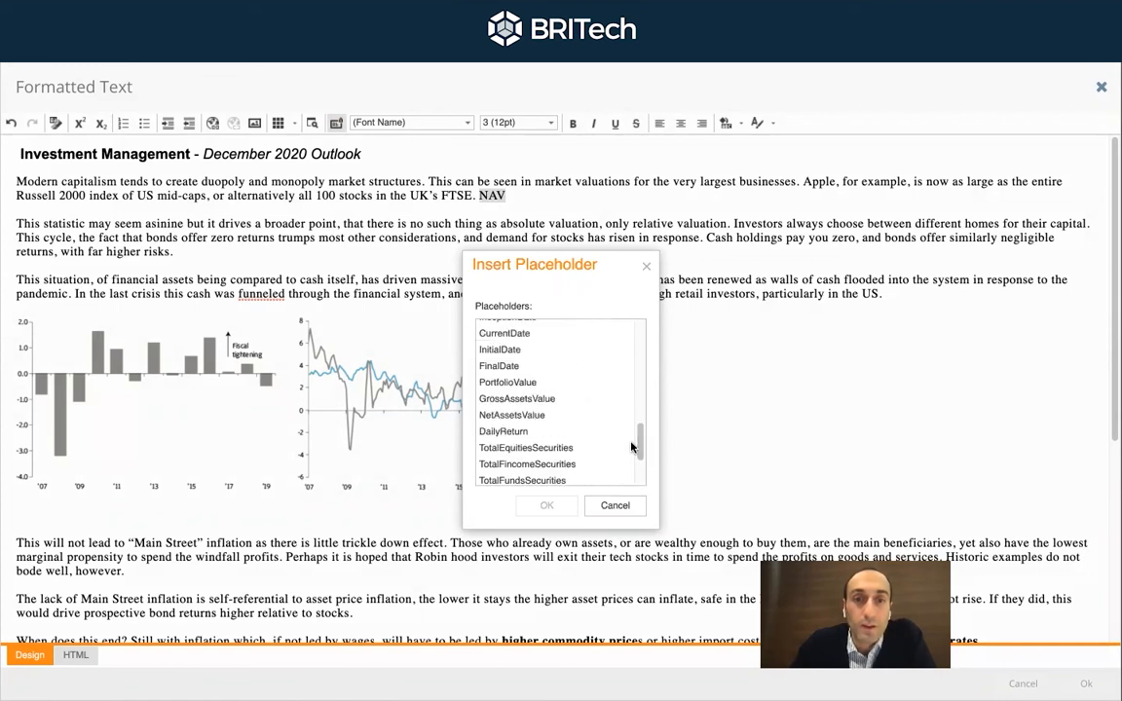
{"action": "left_click", "coordinate": [511, 415]}
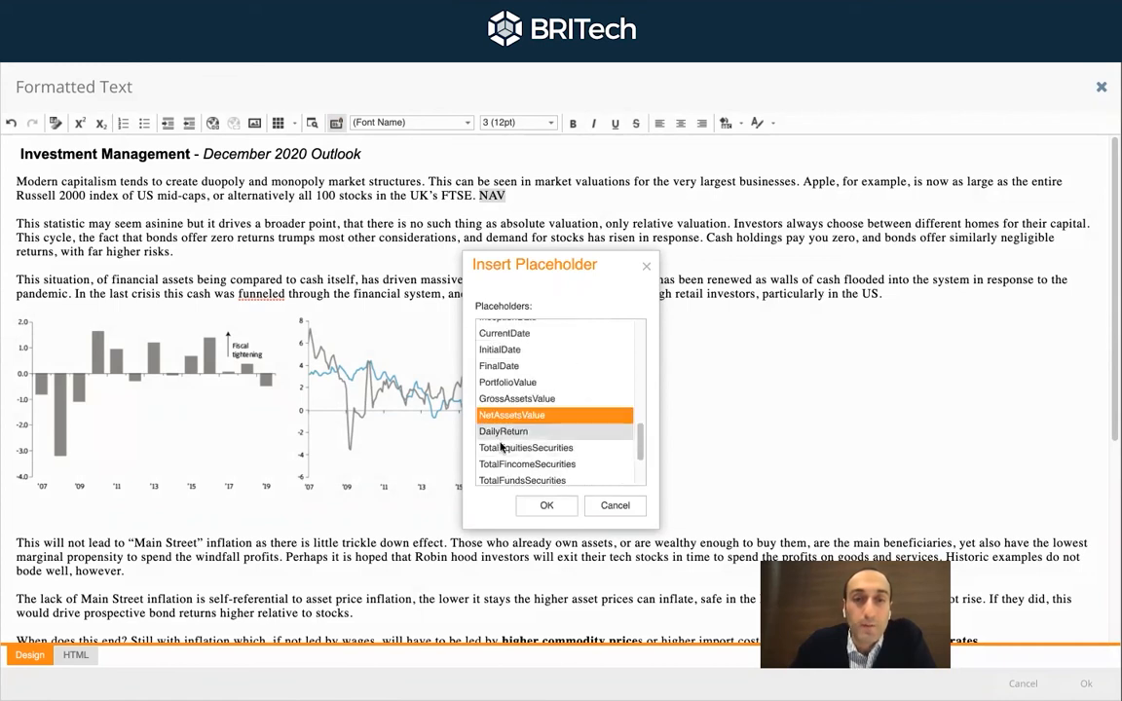
{"action": "left_click", "coordinate": [546, 506]}
{"action": "left_click", "coordinate": [570, 254]}
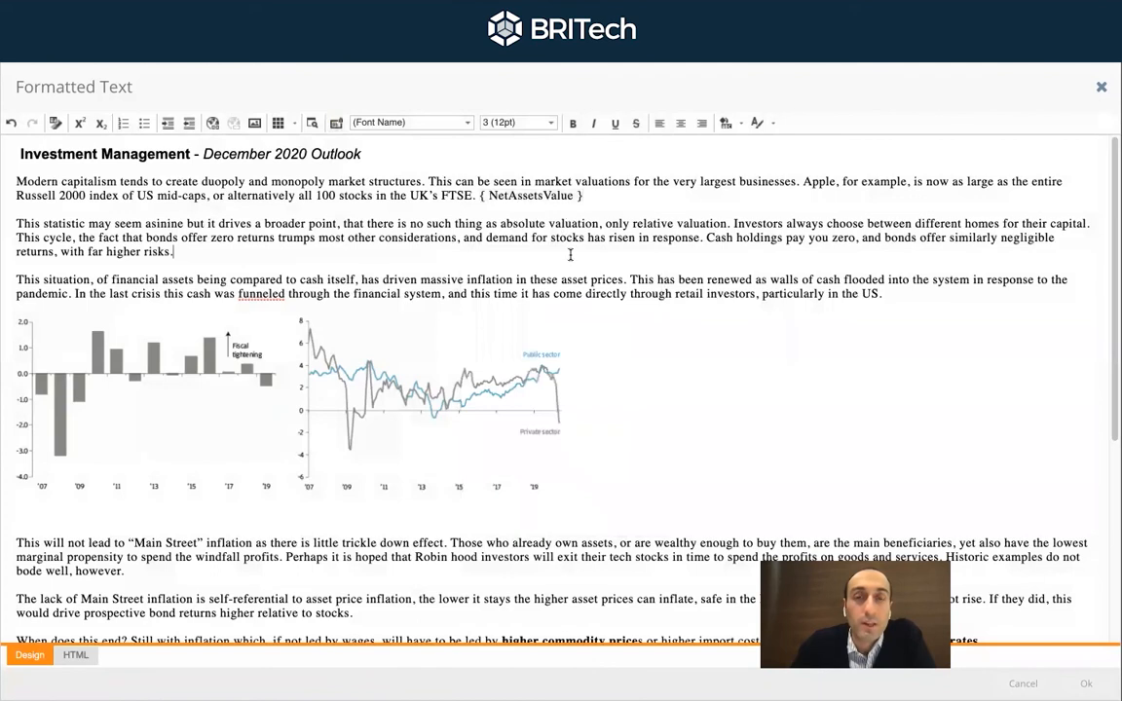
{"action": "left_click", "coordinate": [526, 196]}
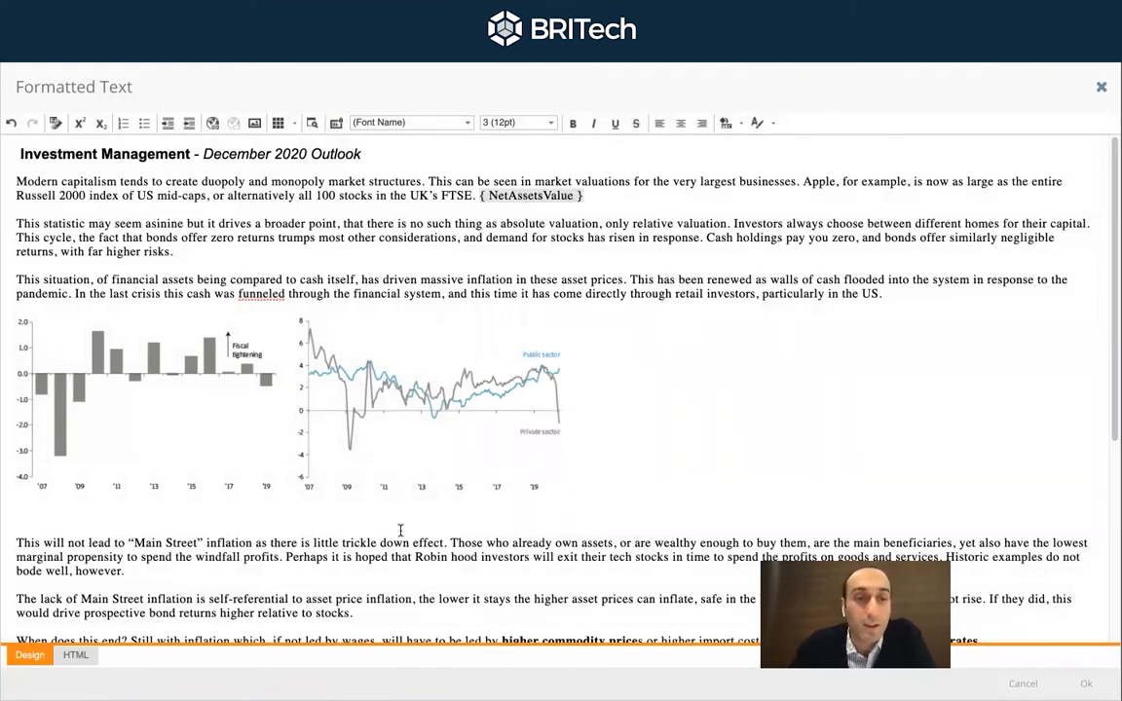
{"action": "scroll", "coordinate": [399, 531], "scroll_direction": "down", "scroll_amount": 5}
{"action": "scroll", "coordinate": [399, 531], "scroll_direction": "up", "scroll_amount": 5}
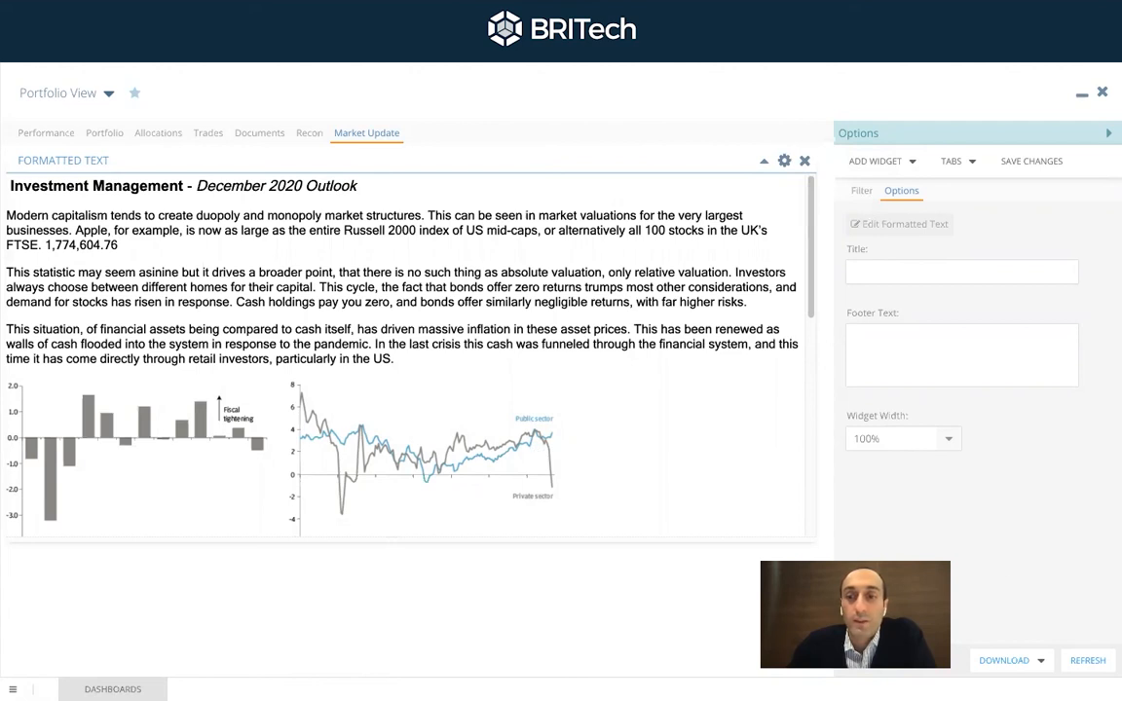
Download the Portfolio View dashboard as a PDF report and open the downloaded file.
{"action": "left_click", "coordinate": [1025, 662]}
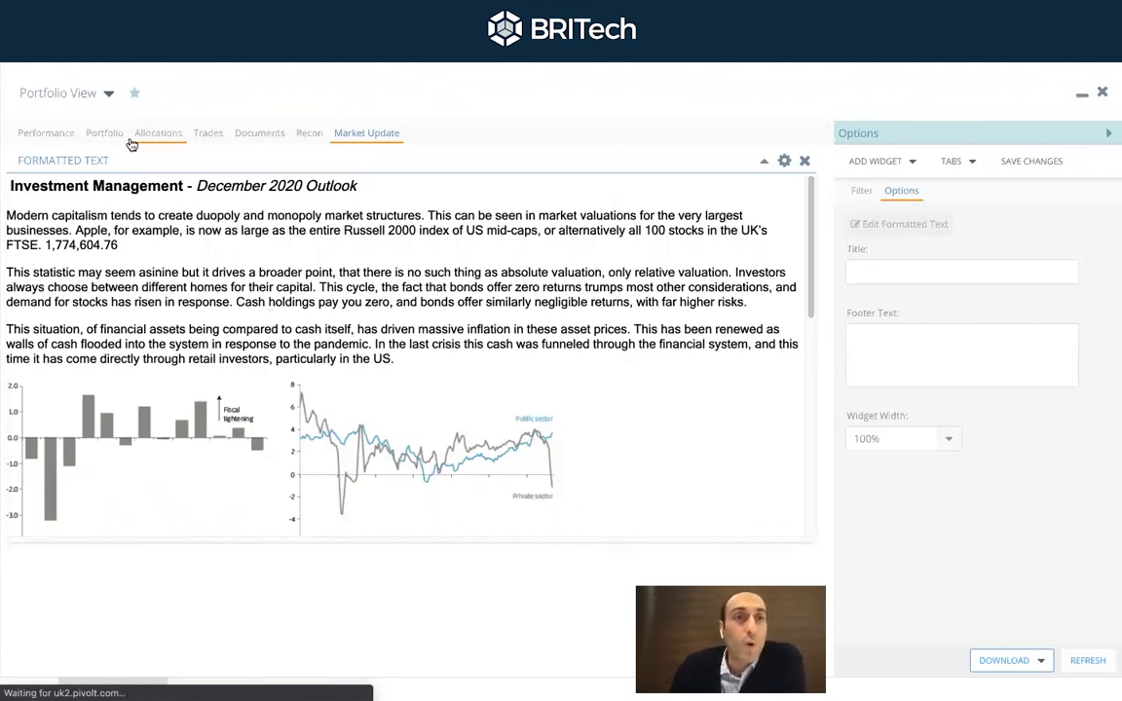
{"action": "left_click", "coordinate": [117, 140]}
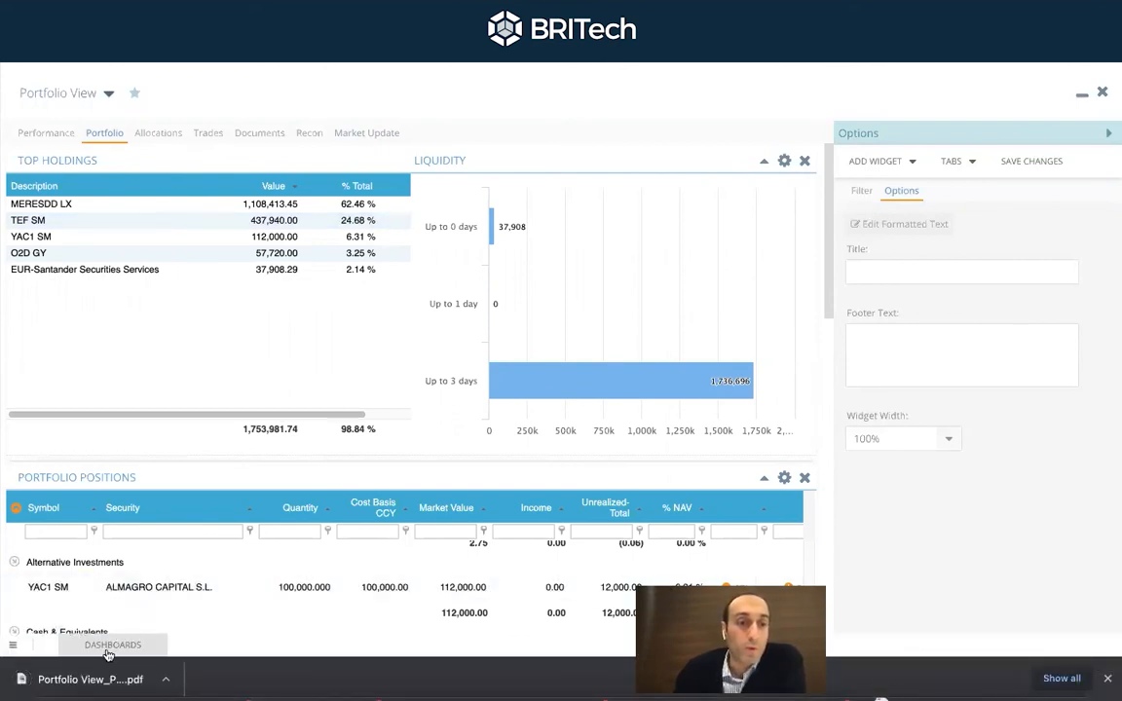
{"action": "left_click", "coordinate": [95, 678]}
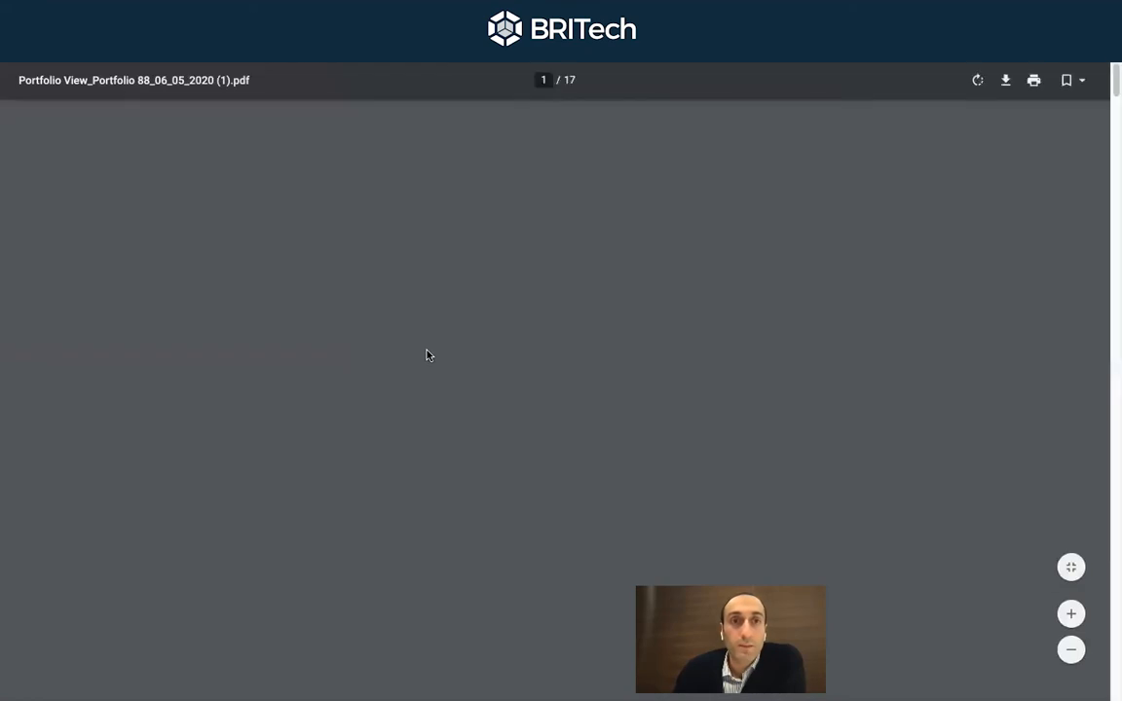
Examine the PDF report's index and its performance pages with the Monthly Returns, Portfolio Evolution, Portfolio Summary and Rolling Return sections.
{"action": "scroll", "coordinate": [424, 375], "scroll_direction": "down", "scroll_amount": 5}
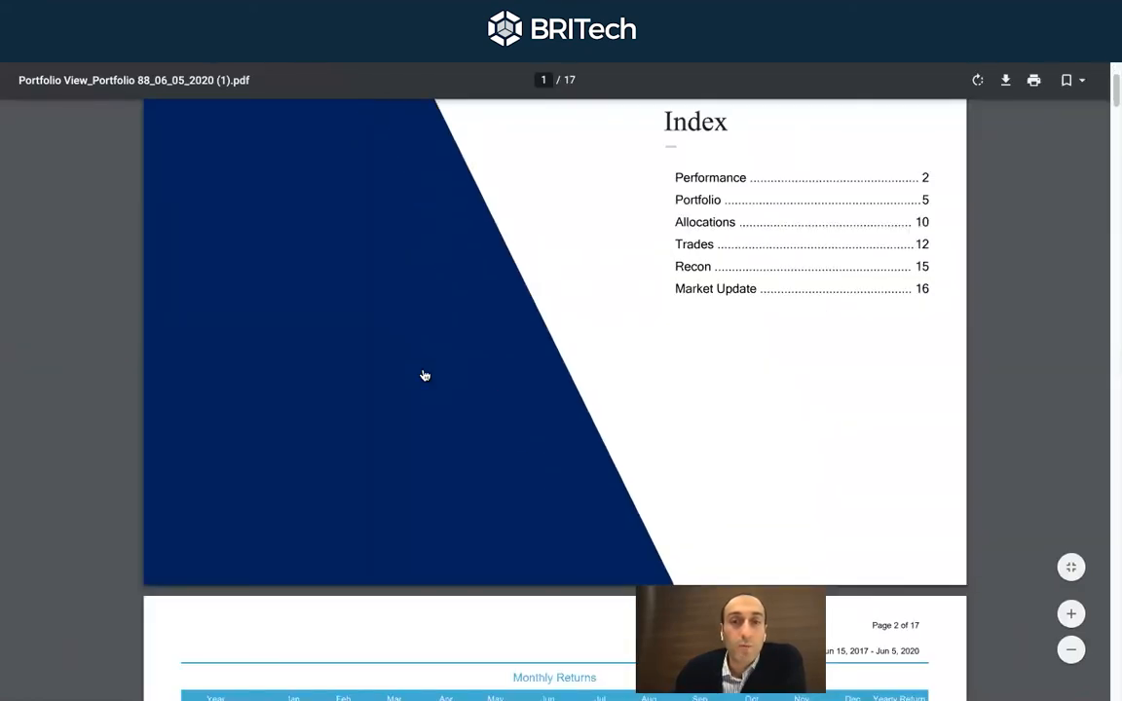
{"action": "scroll", "coordinate": [424, 374], "scroll_direction": "up", "scroll_amount": 2}
{"action": "scroll", "coordinate": [424, 375], "scroll_direction": "down", "scroll_amount": 4}
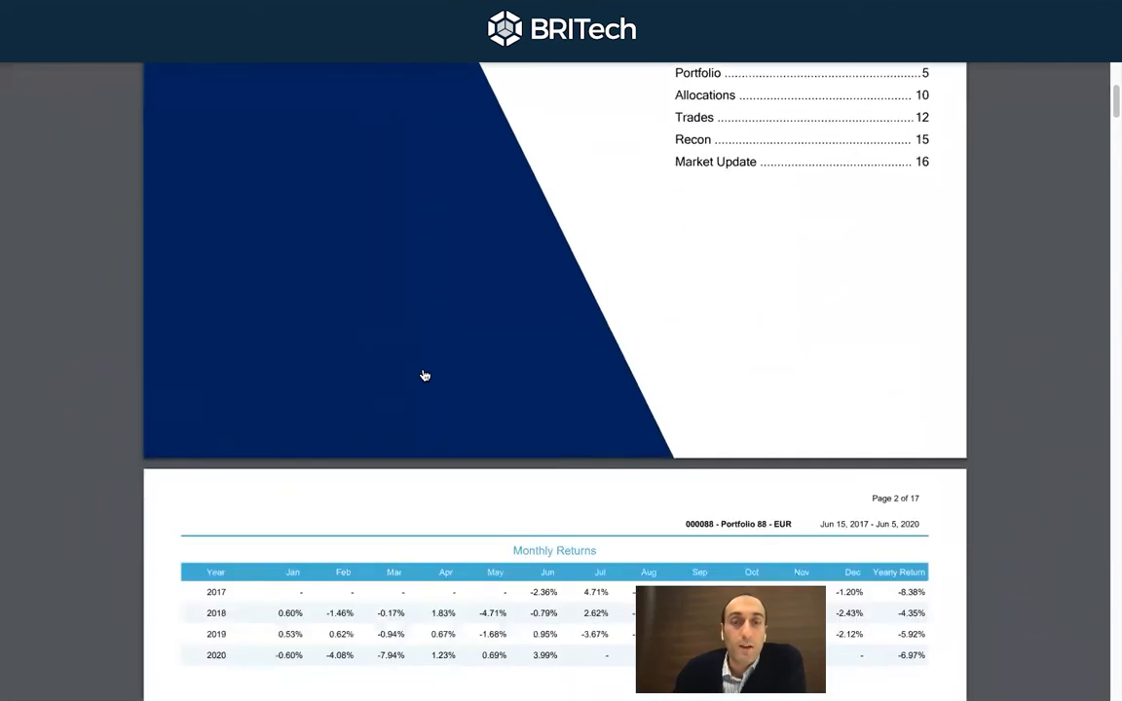
{"action": "scroll", "coordinate": [425, 374], "scroll_direction": "down", "scroll_amount": 2}
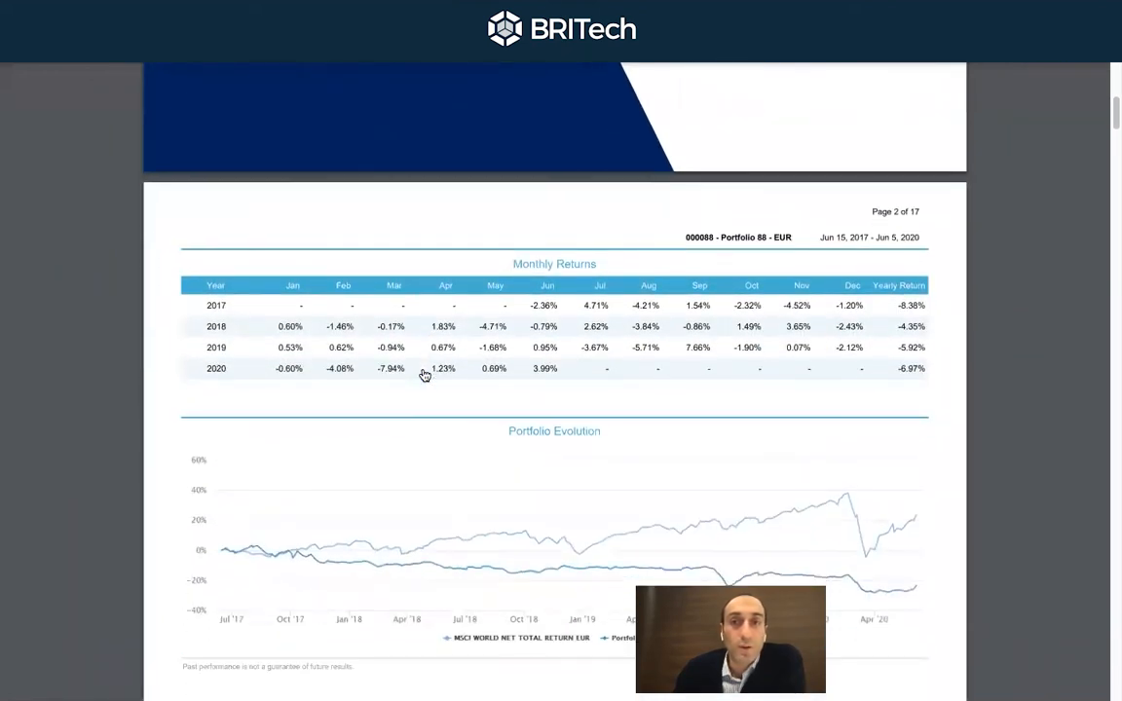
{"action": "scroll", "coordinate": [424, 375], "scroll_direction": "down", "scroll_amount": 2}
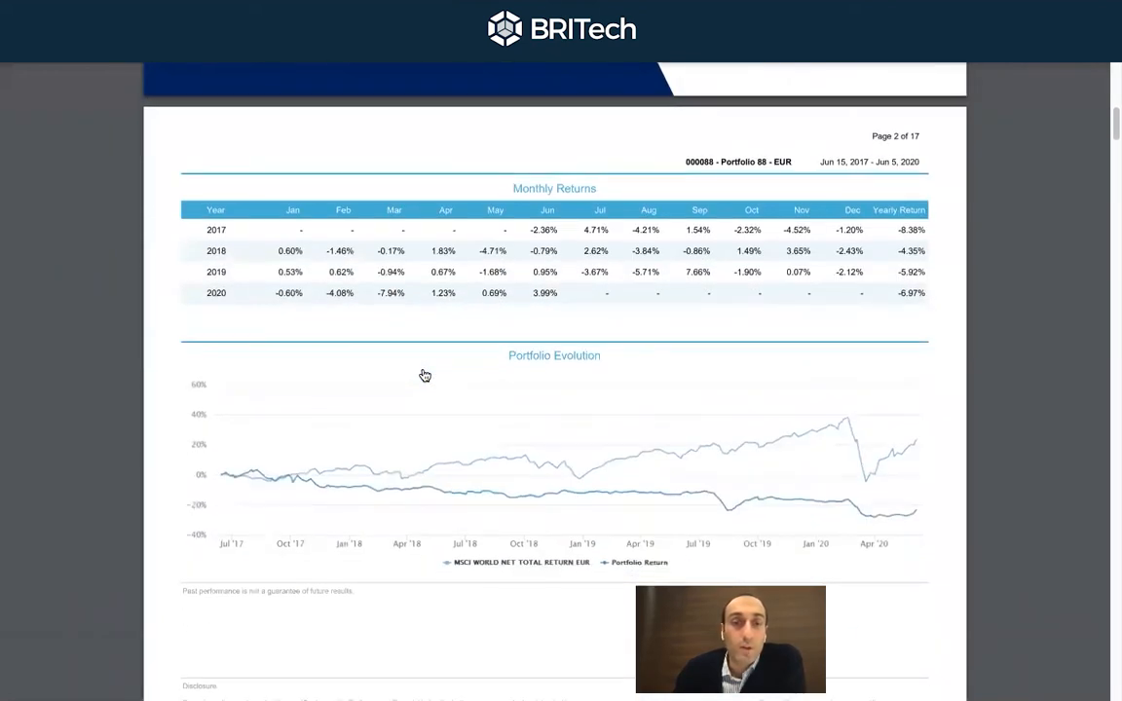
{"action": "scroll", "coordinate": [424, 375], "scroll_direction": "down", "scroll_amount": 5}
{"action": "scroll", "coordinate": [425, 375], "scroll_direction": "down", "scroll_amount": 4}
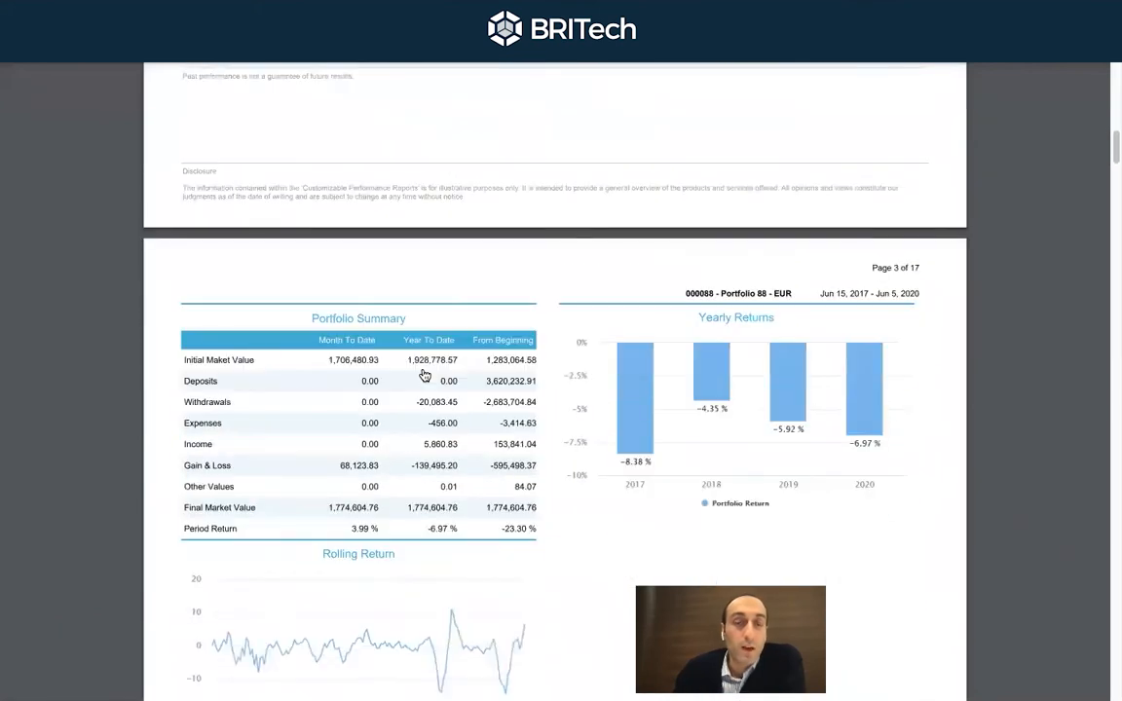
{"action": "scroll", "coordinate": [425, 374], "scroll_direction": "down", "scroll_amount": 10}
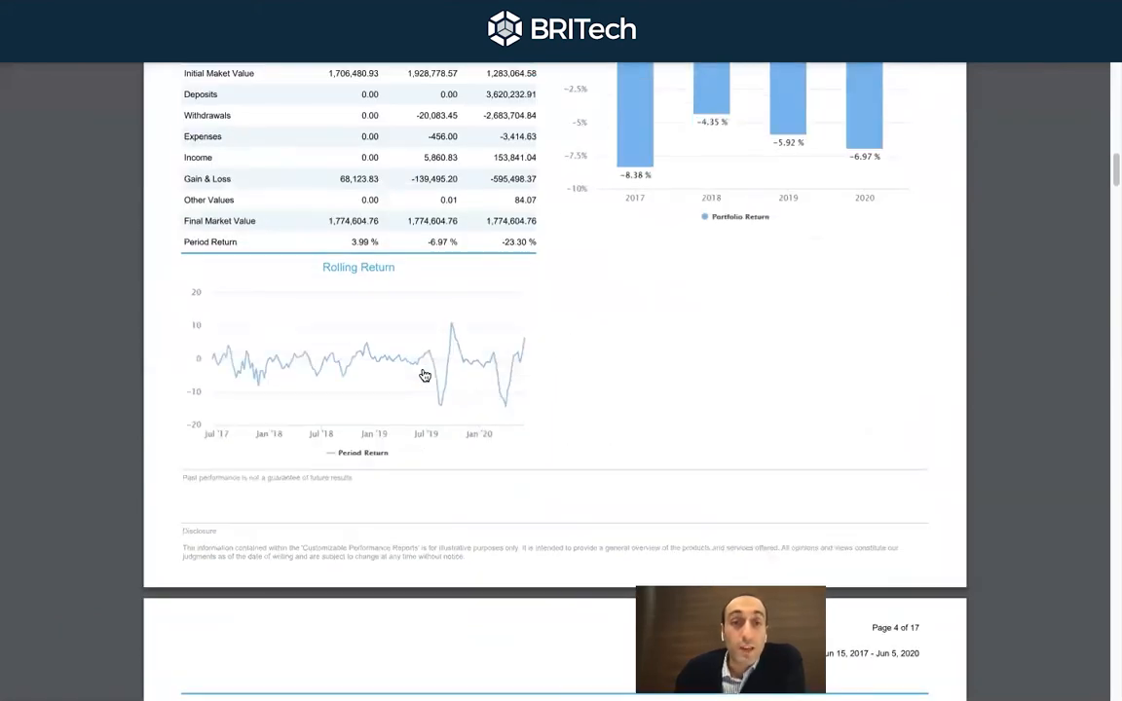
Examine the report's Portfolio section, from Top Holdings and Liquidity through Results Statistics and Model Comparison to the Risk x Return Analysis.
{"action": "scroll", "coordinate": [424, 375], "scroll_direction": "down", "scroll_amount": 15}
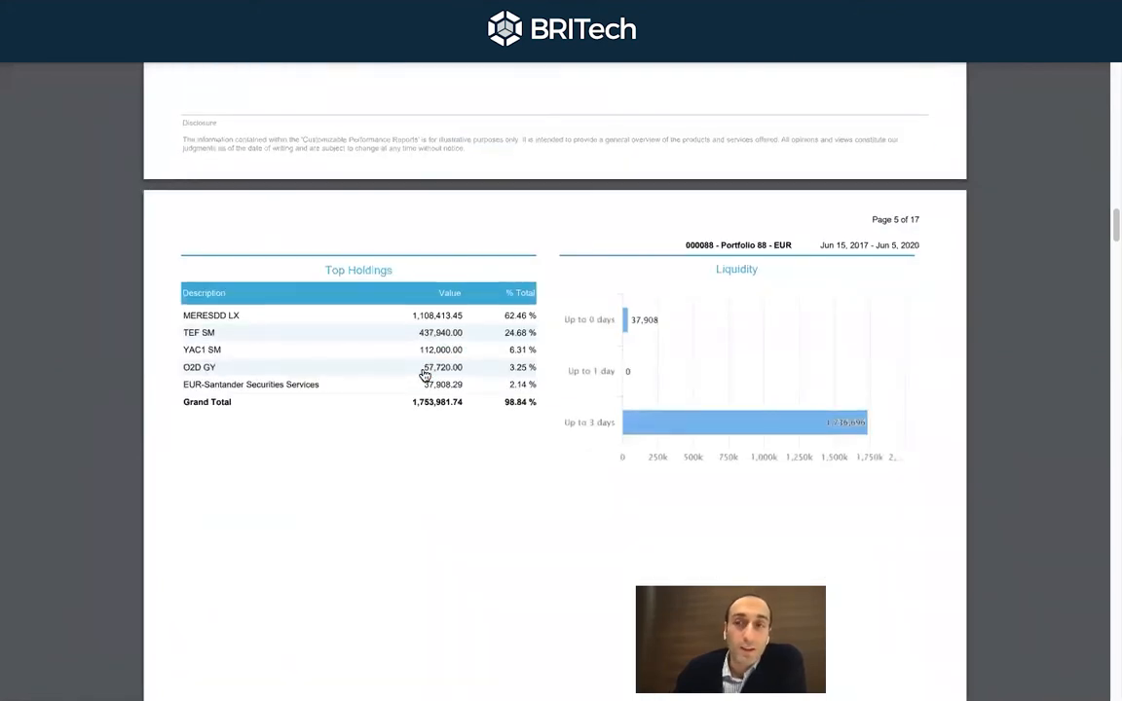
{"action": "scroll", "coordinate": [424, 375], "scroll_direction": "down", "scroll_amount": 20}
{"action": "scroll", "coordinate": [424, 374], "scroll_direction": "down", "scroll_amount": 3}
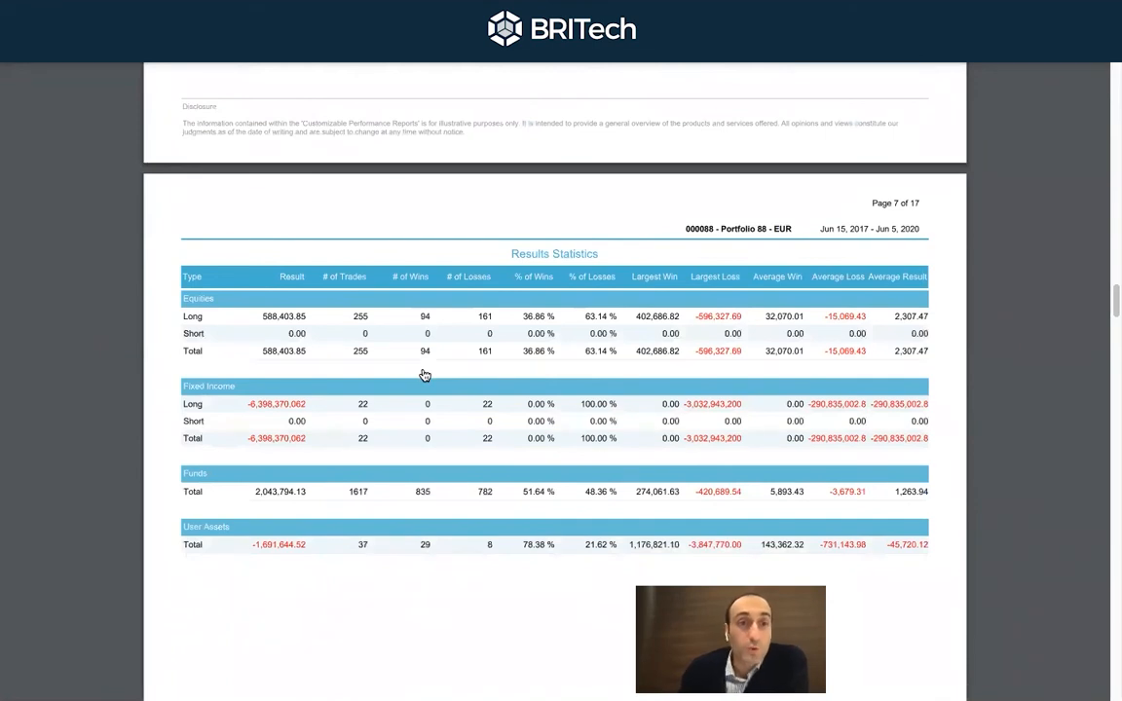
{"action": "scroll", "coordinate": [425, 375], "scroll_direction": "down", "scroll_amount": 20}
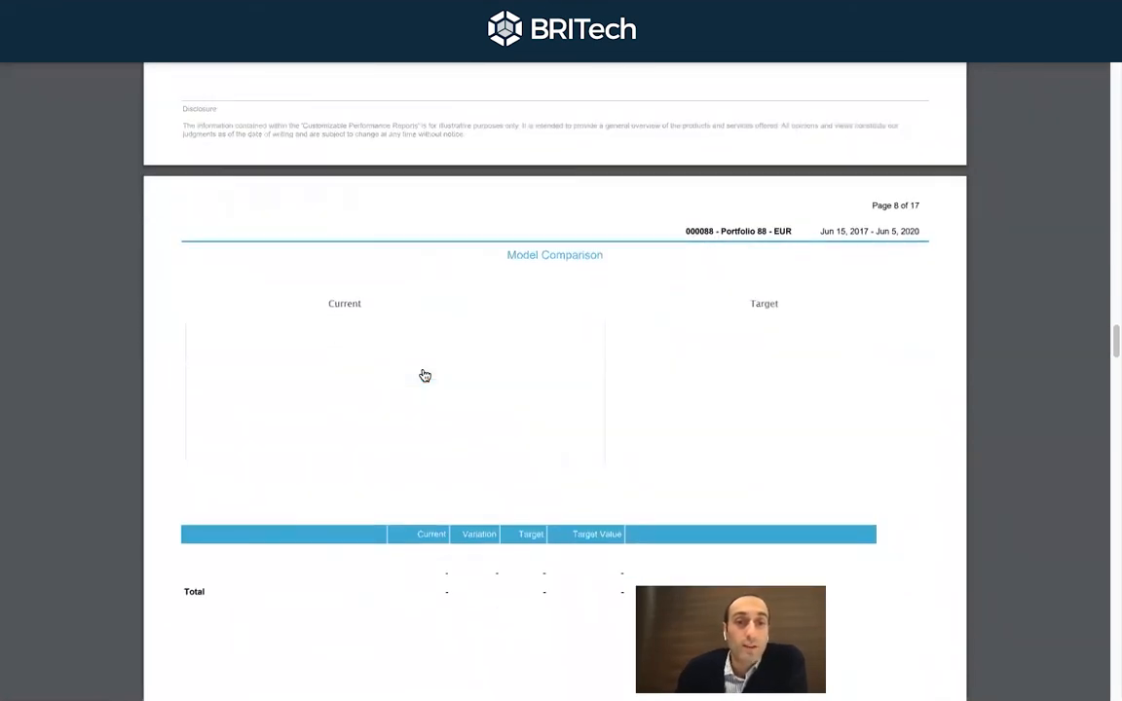
{"action": "scroll", "coordinate": [425, 375], "scroll_direction": "down", "scroll_amount": 20}
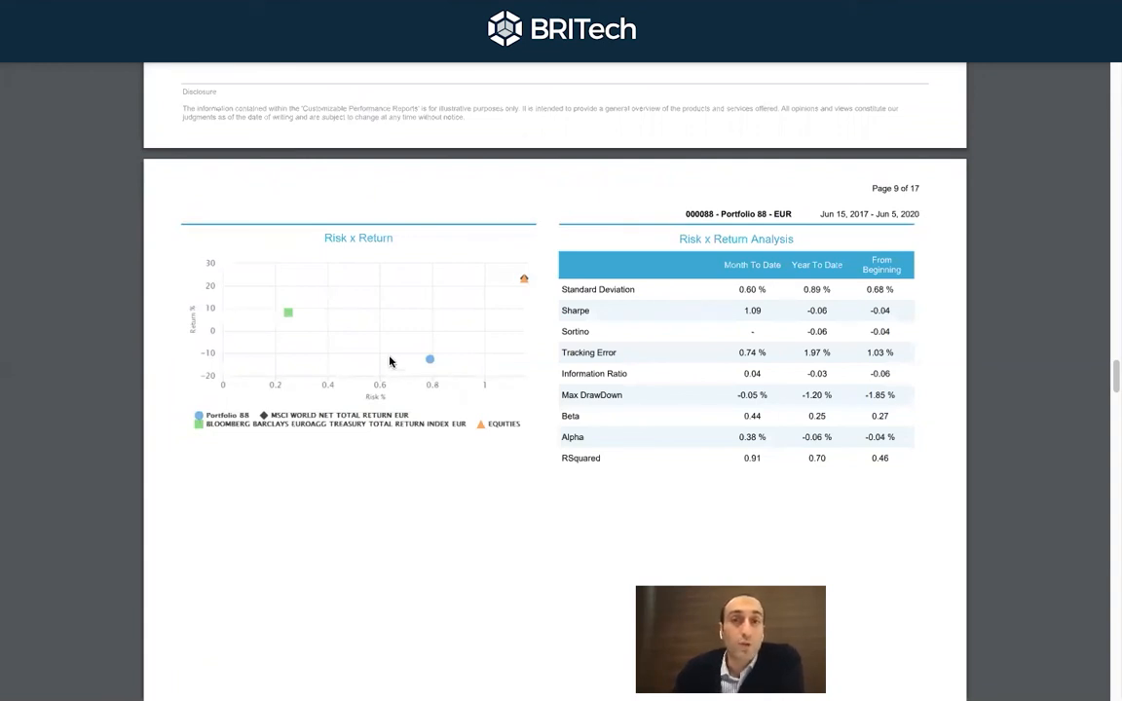
{"action": "scroll", "coordinate": [539, 388], "scroll_direction": "down", "scroll_amount": 1}
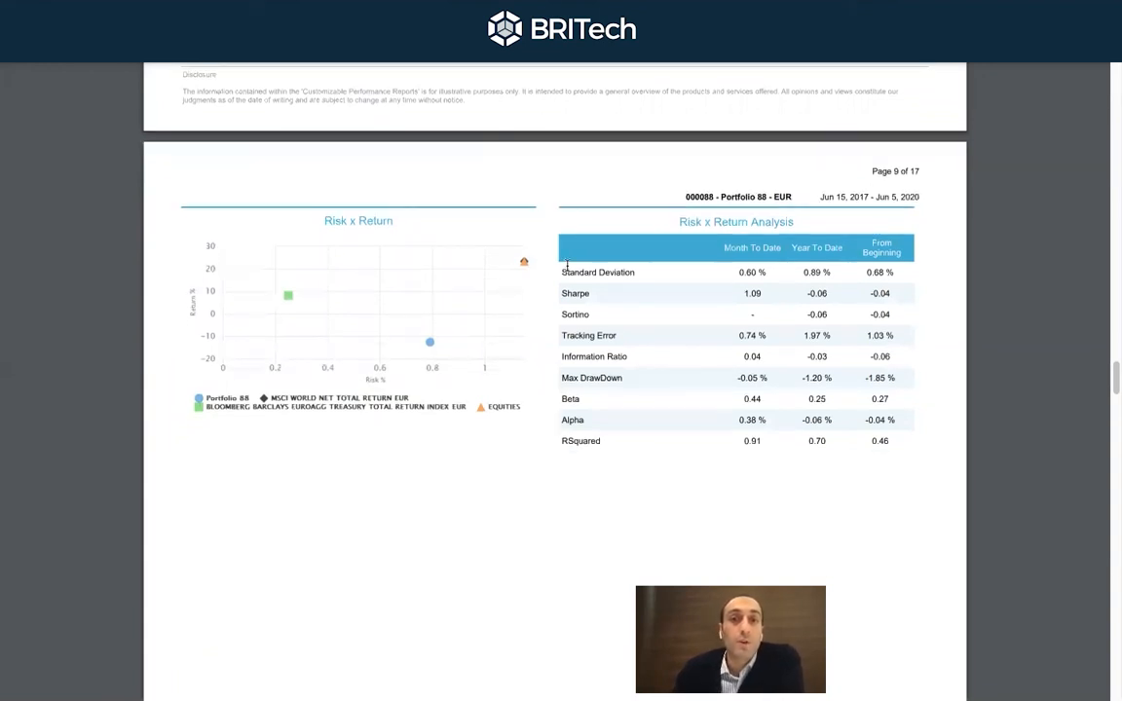